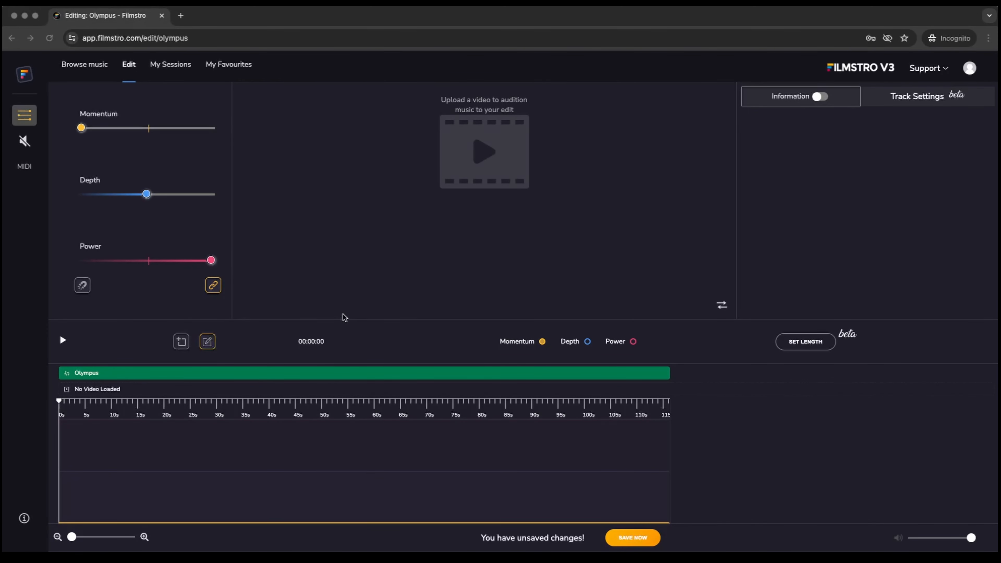
pyautogui.click(488, 156)
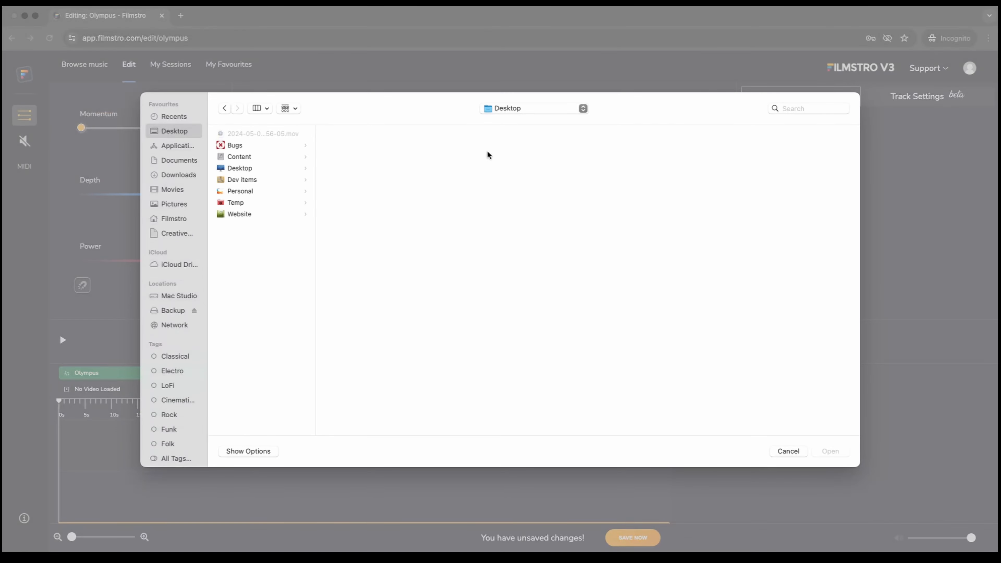
pyautogui.click(178, 191)
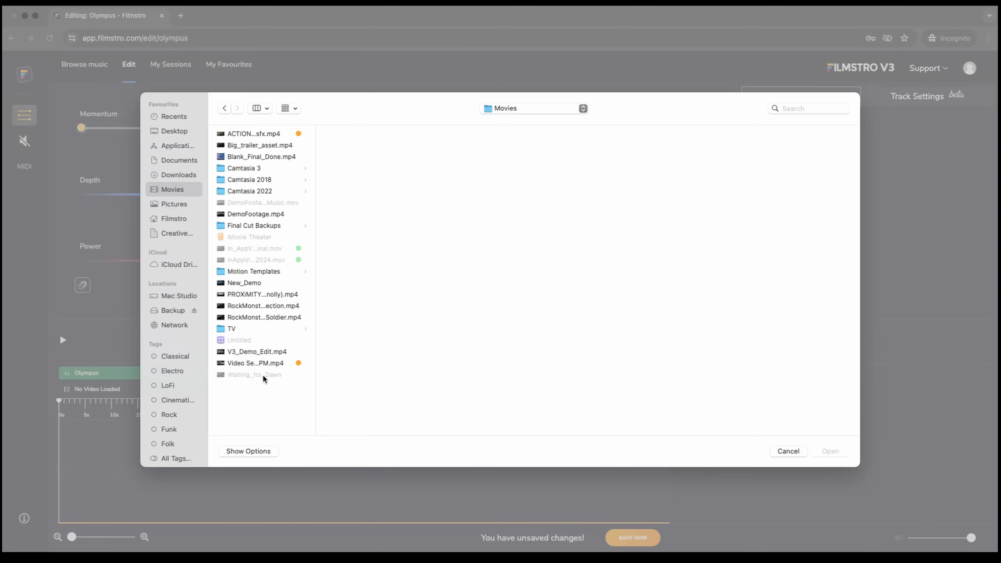
pyautogui.click(787, 451)
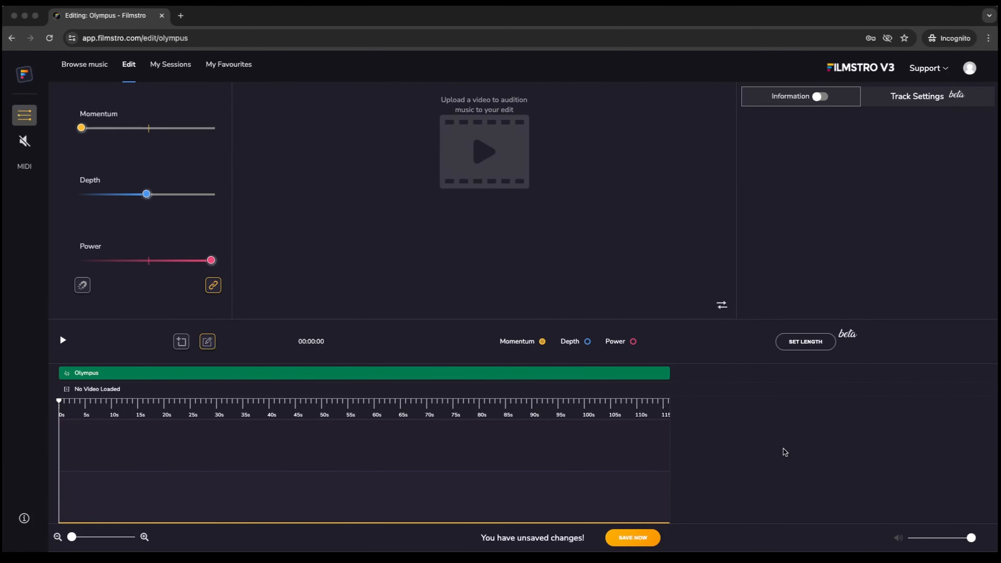
# Step: Switch to Finder and rename the Waiting_for_Dawn movie in the Movies folder to Waiting_for_Dawn.mp4, accepting the extension change
pyautogui.press('super+Tab')
pyautogui.press('super+Tab')
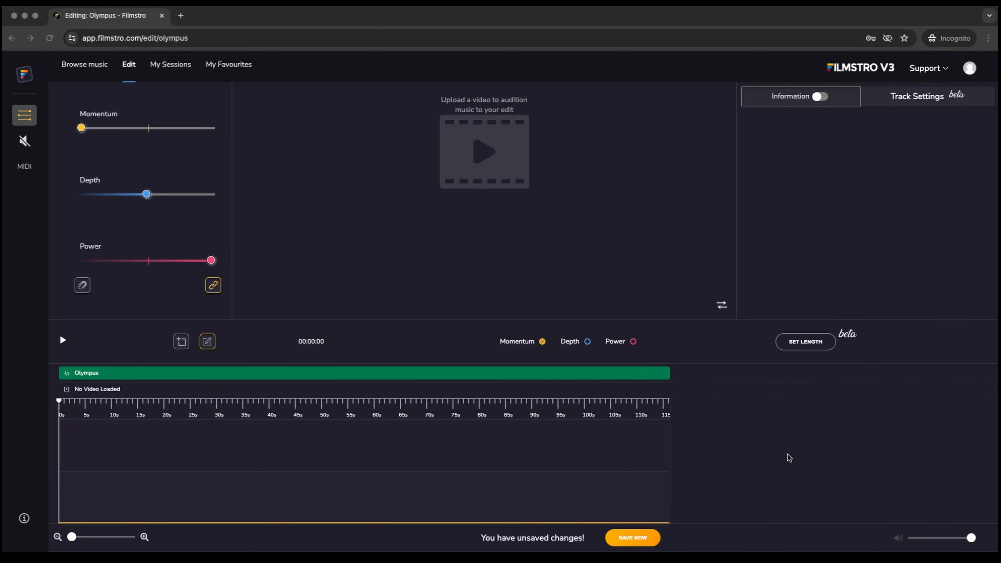
pyautogui.press('super+n')
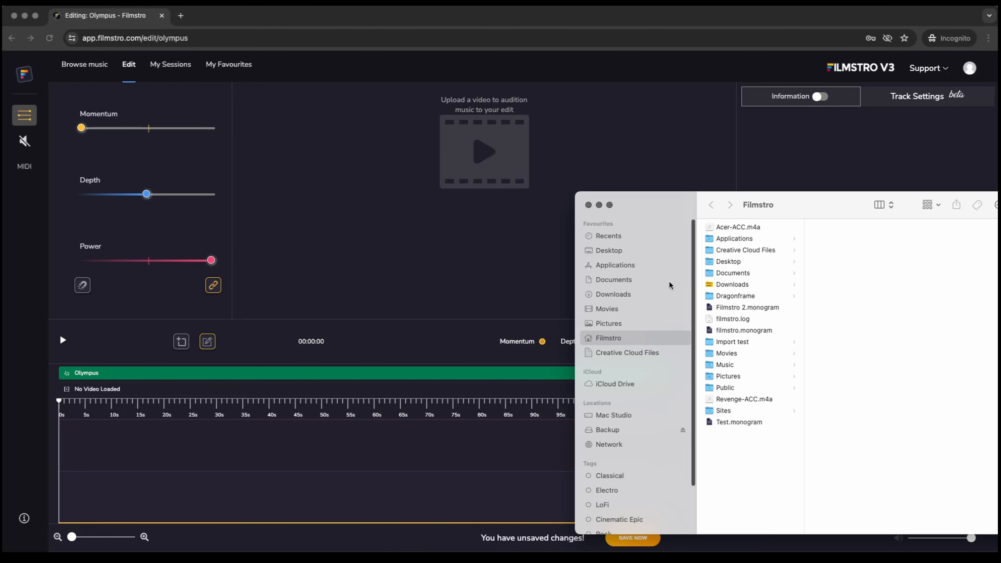
pyautogui.click(607, 309)
pyautogui.click(741, 469)
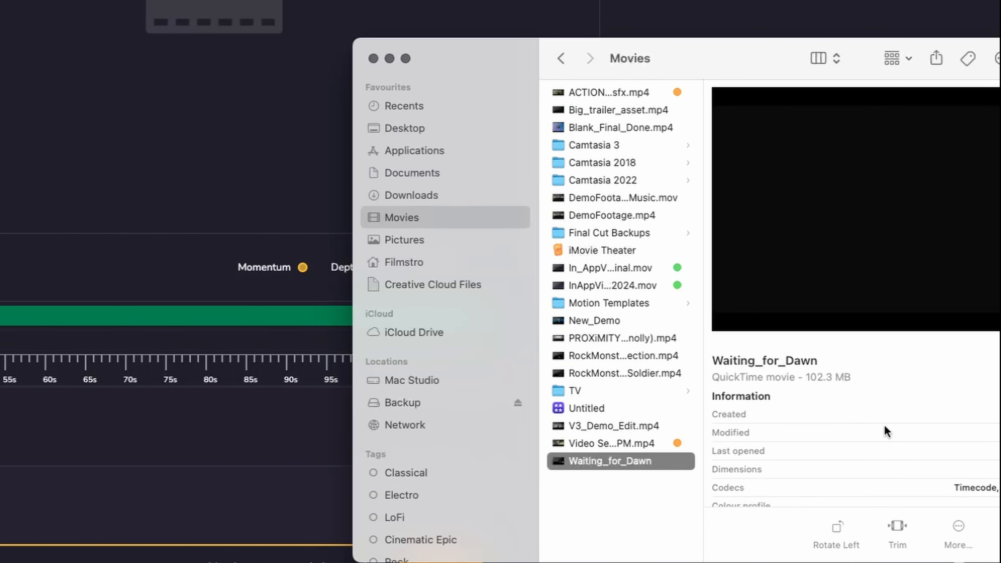
pyautogui.scroll(-3, 883, 425)
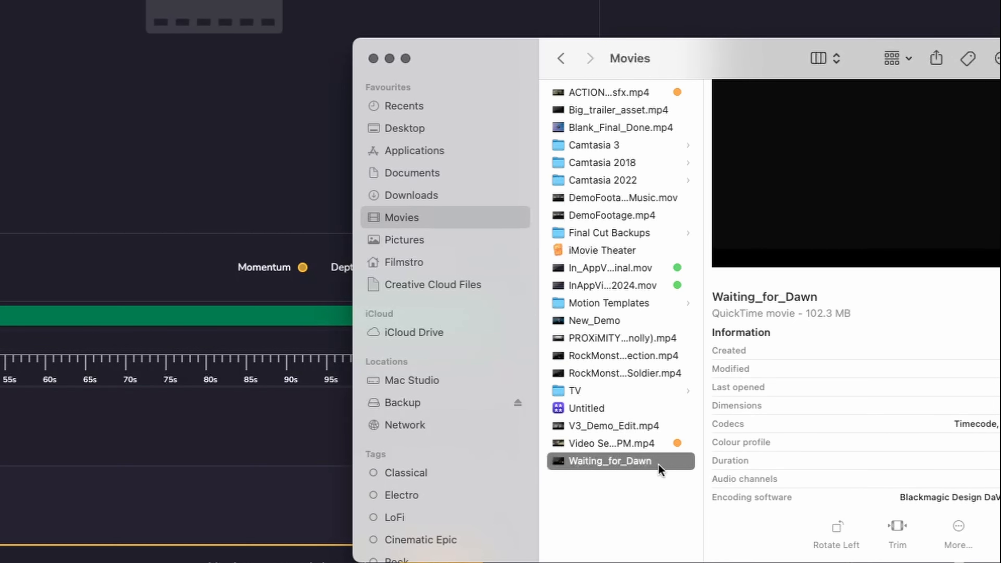
pyautogui.click(640, 466)
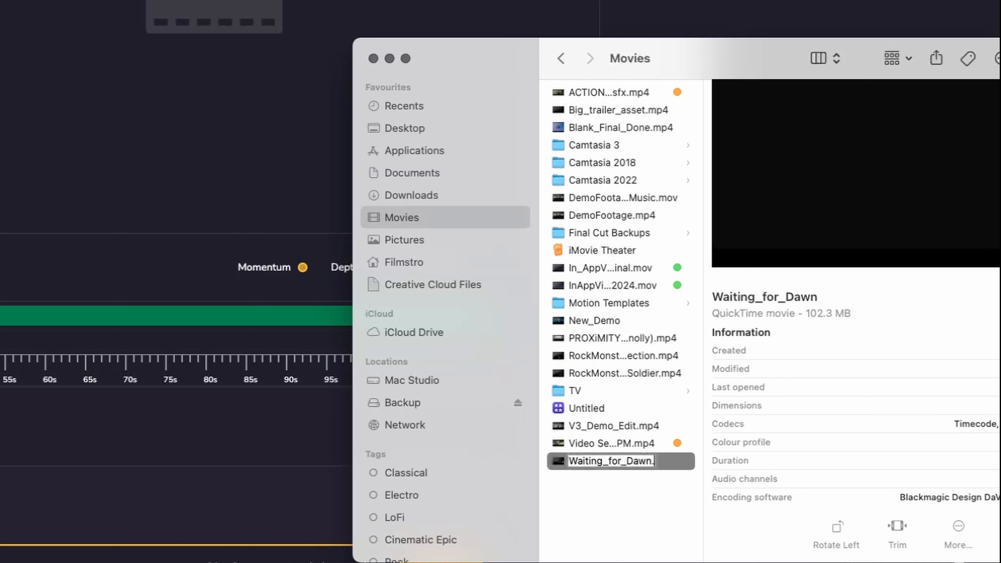
pyautogui.write('.mp4')
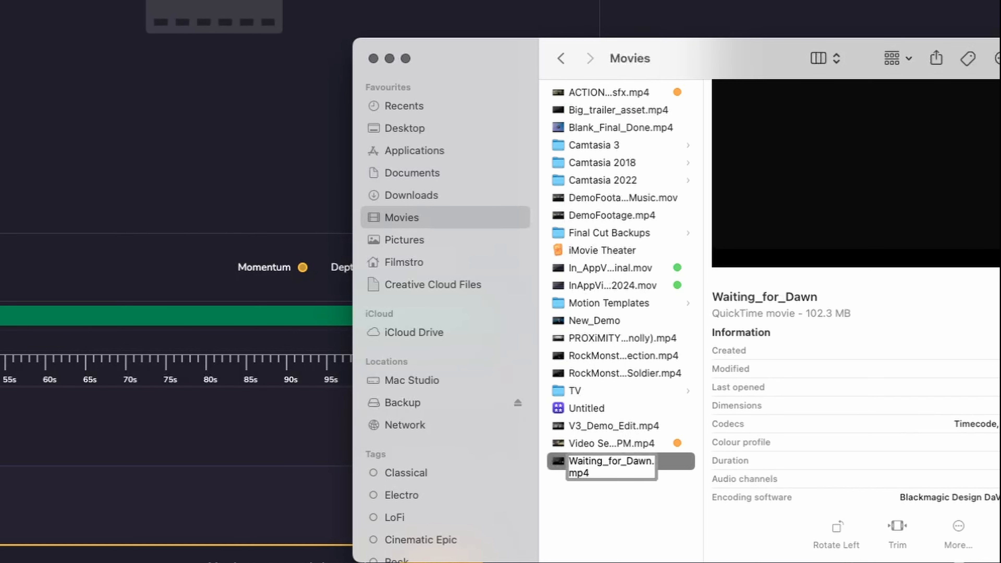
pyautogui.press('Return')
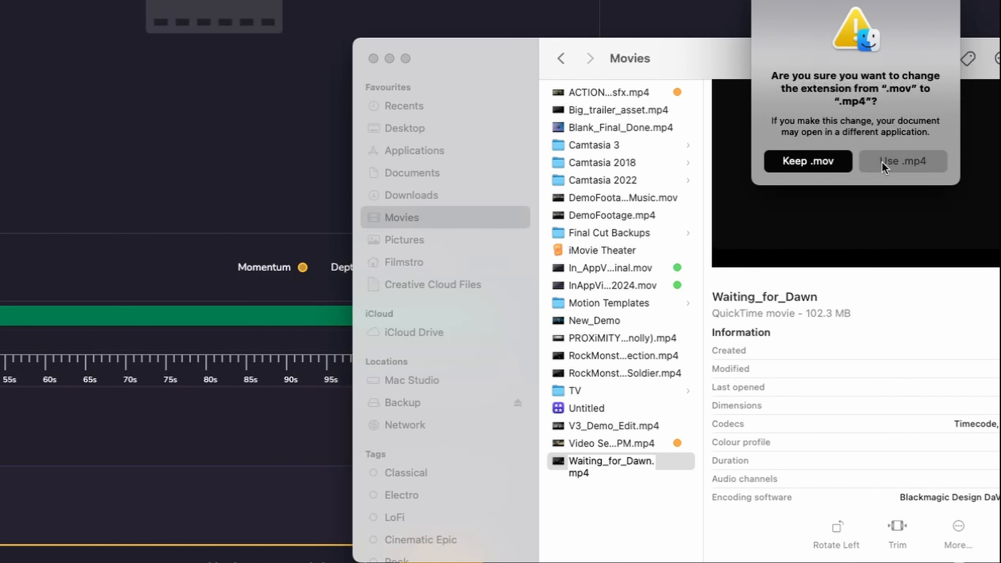
pyautogui.click(906, 162)
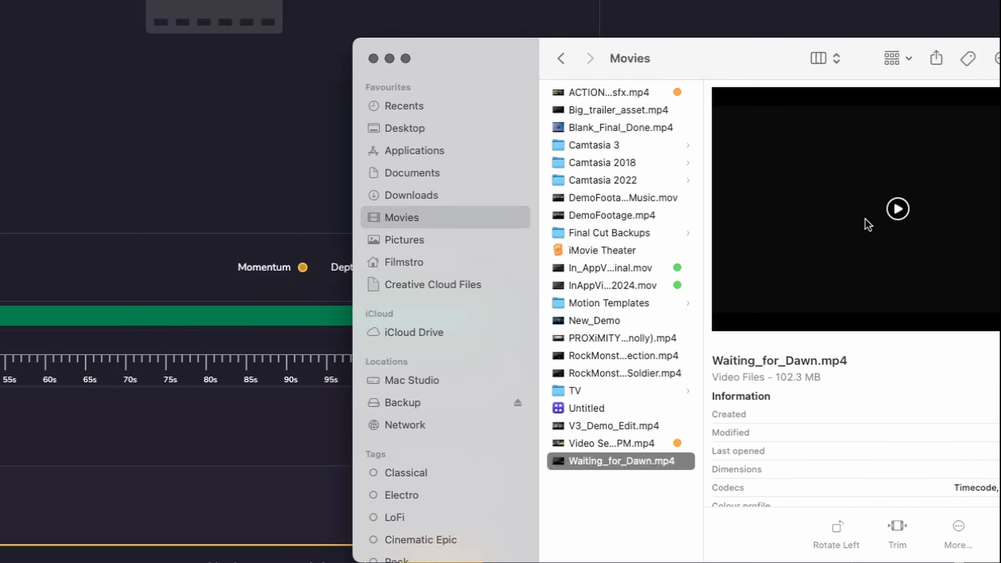
pyautogui.click(373, 58)
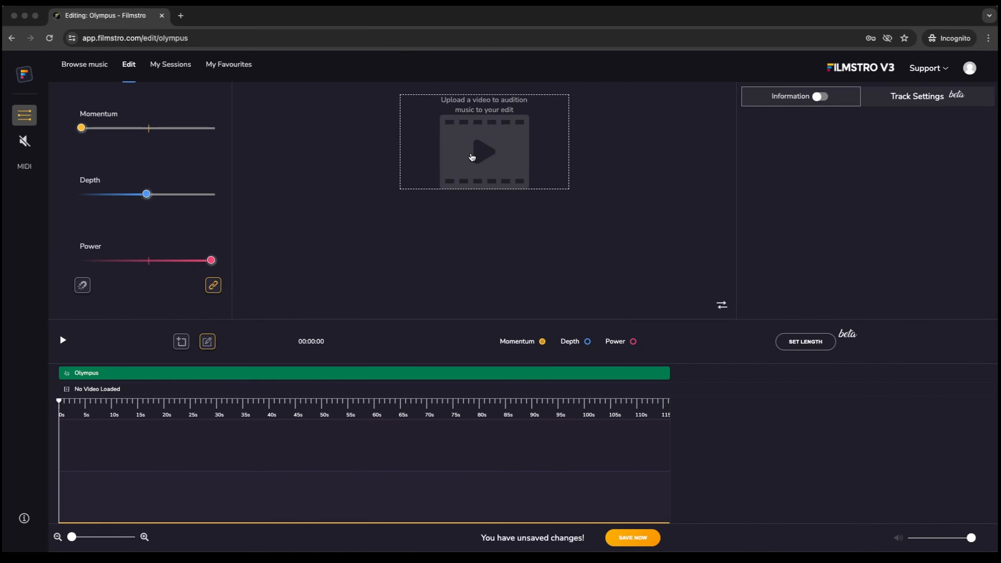
# Step: Upload Waiting_for_Dawn.mp4 from the Movies folder and match the music length to the video
pyautogui.click(471, 157)
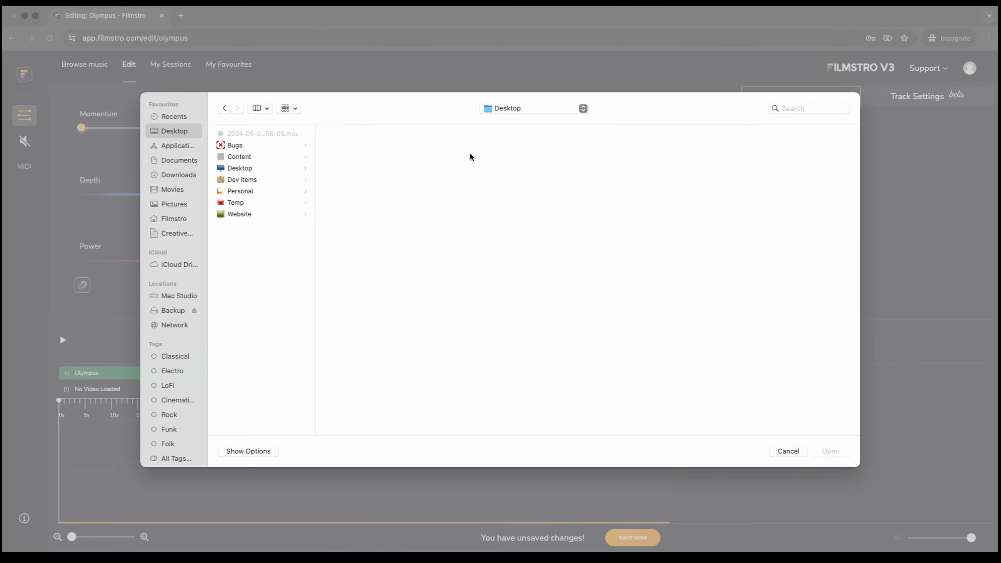
pyautogui.click(169, 190)
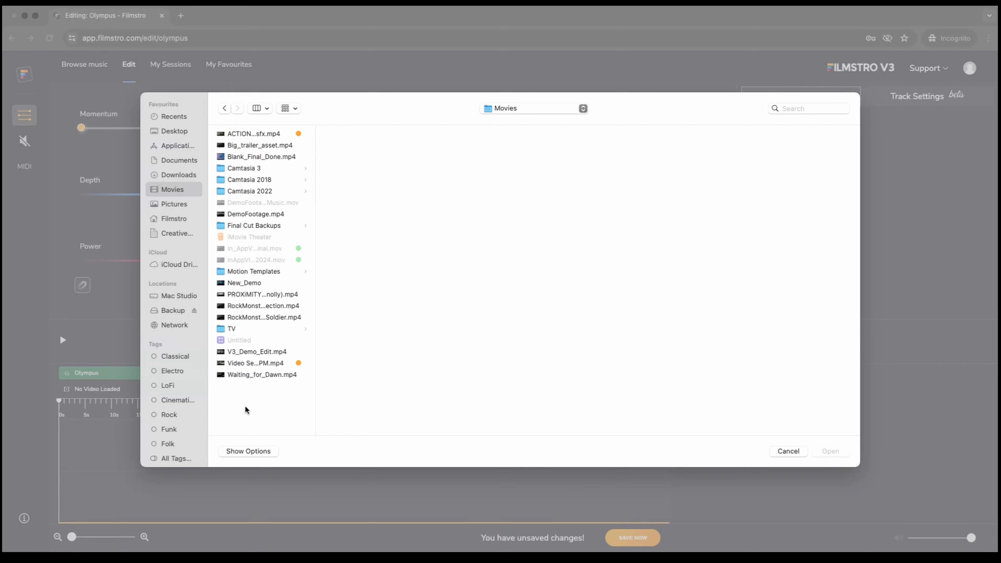
pyautogui.click(262, 375)
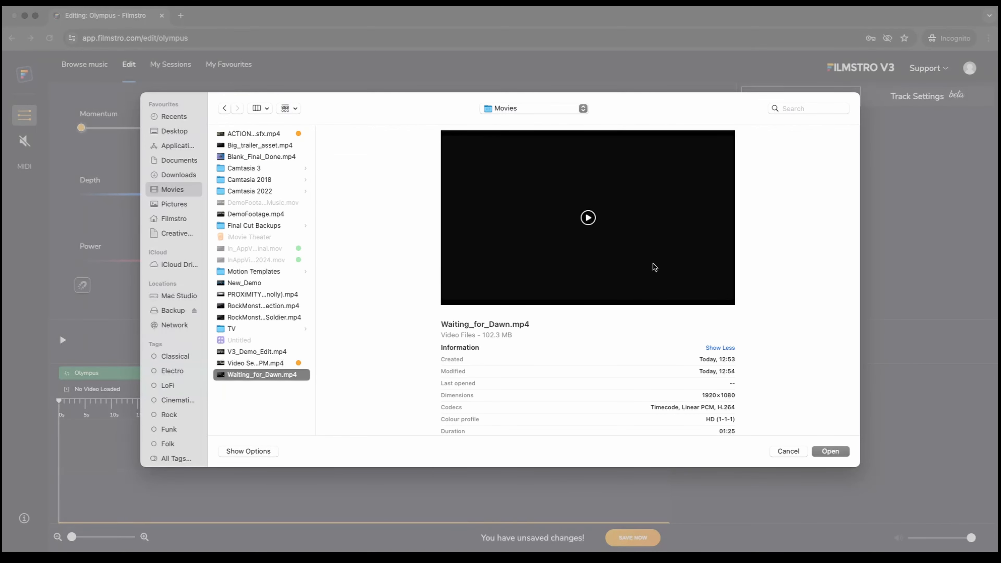
pyautogui.click(831, 451)
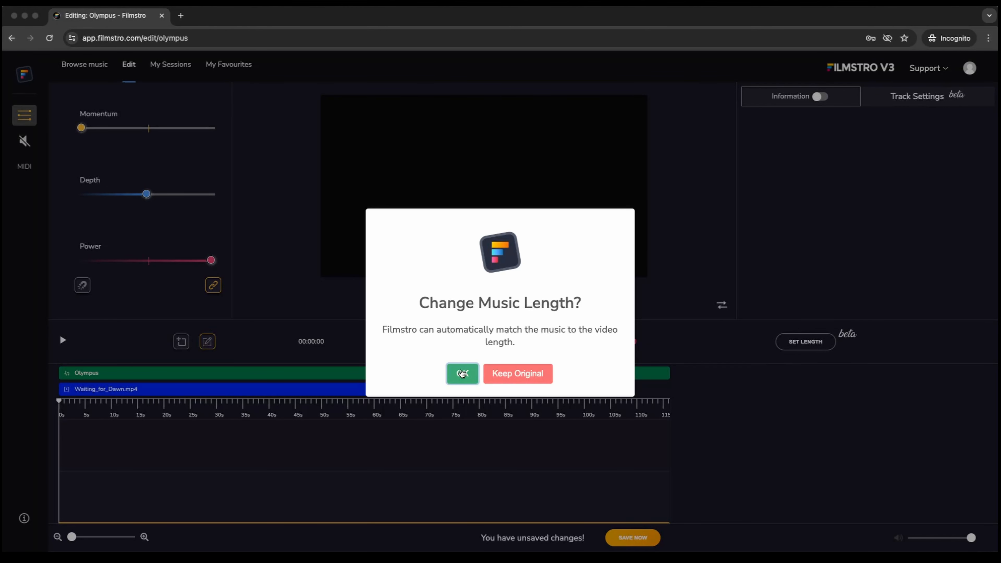
pyautogui.click(462, 374)
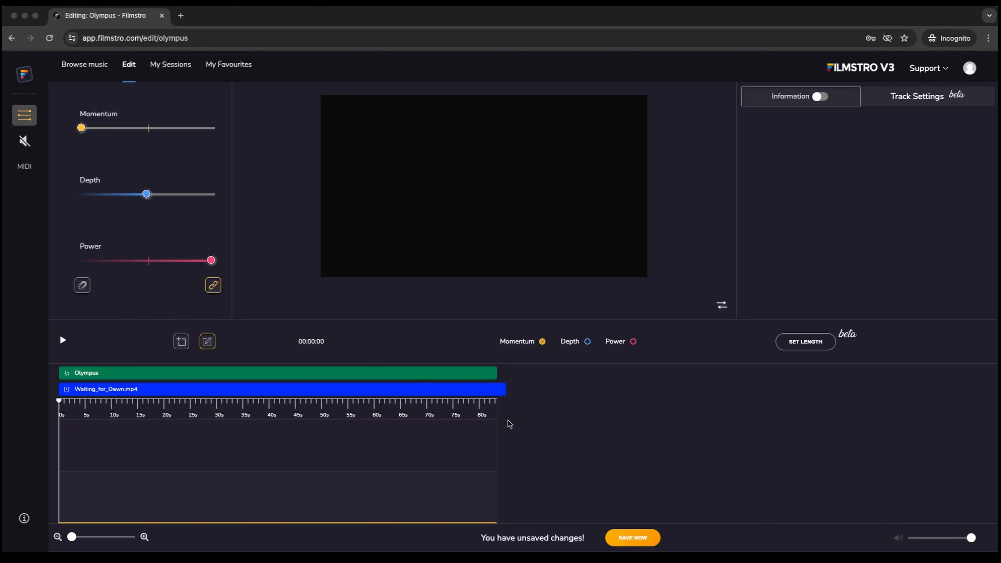
# Step: Turn the music volume all the way down and play the video with only its own audio
pyautogui.moveTo(585, 244)
pyautogui.moveTo(972, 539); pyautogui.dragTo(912, 540)
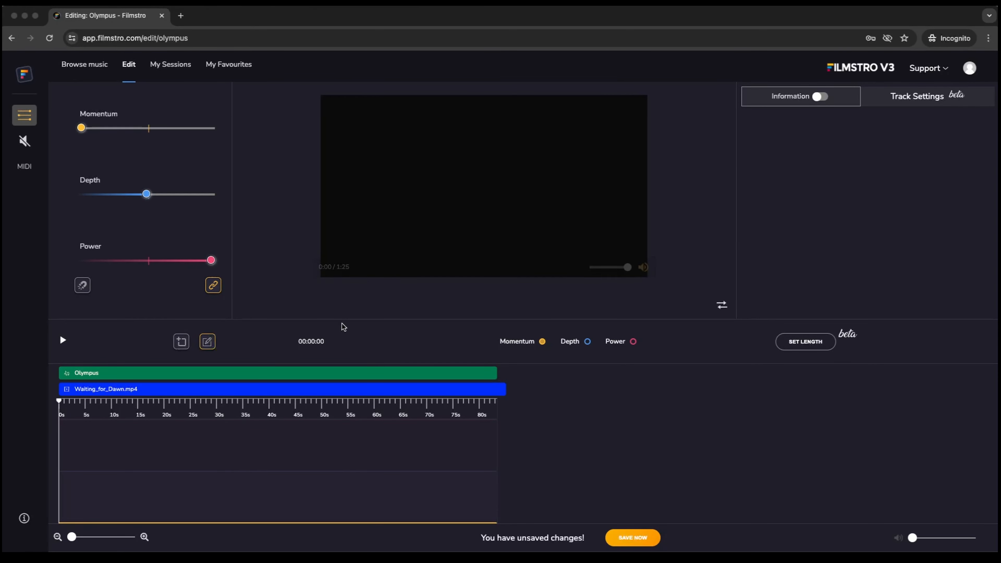
pyautogui.press('space')
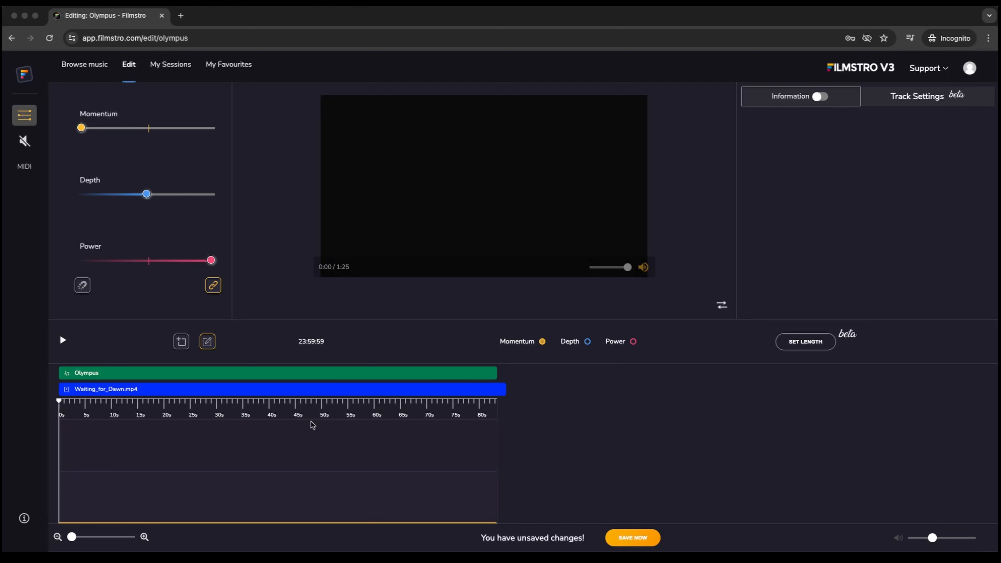
# Step: Play the opening seconds with the music, pause, and apply the Bed template to the Olympus track
pyautogui.press('space')
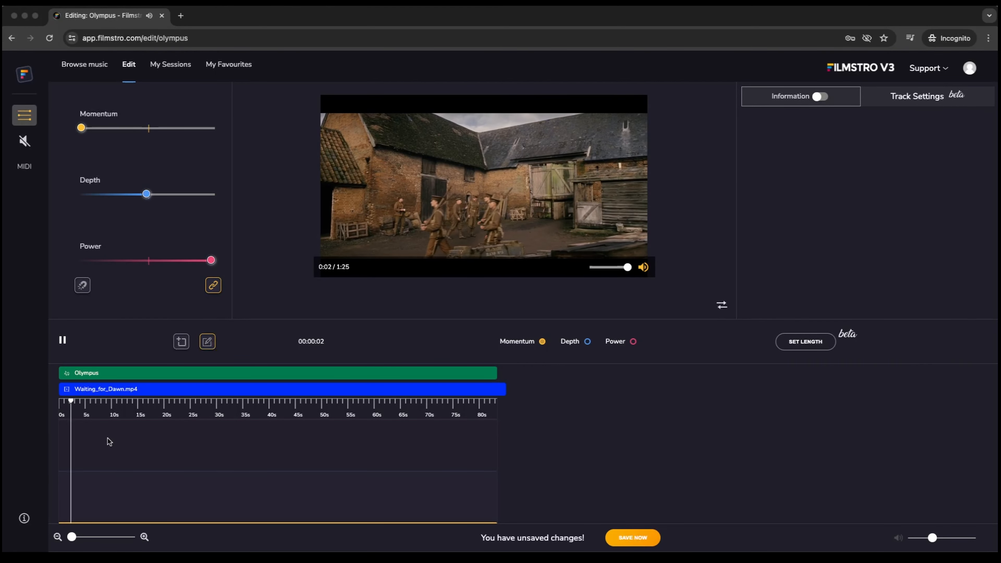
pyautogui.press('space')
pyautogui.rightClick(208, 464)
pyautogui.moveTo(256, 475)
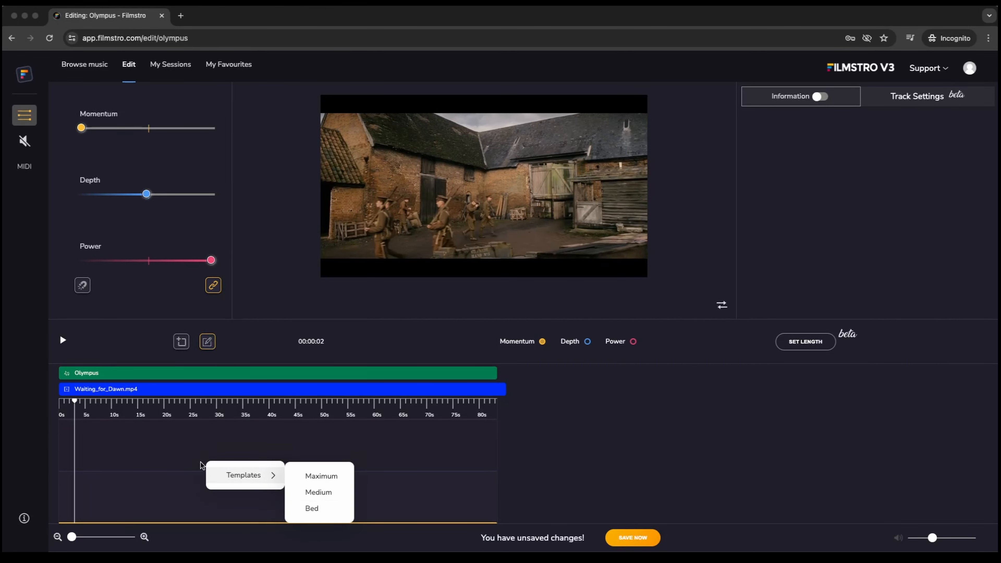
pyautogui.click(311, 508)
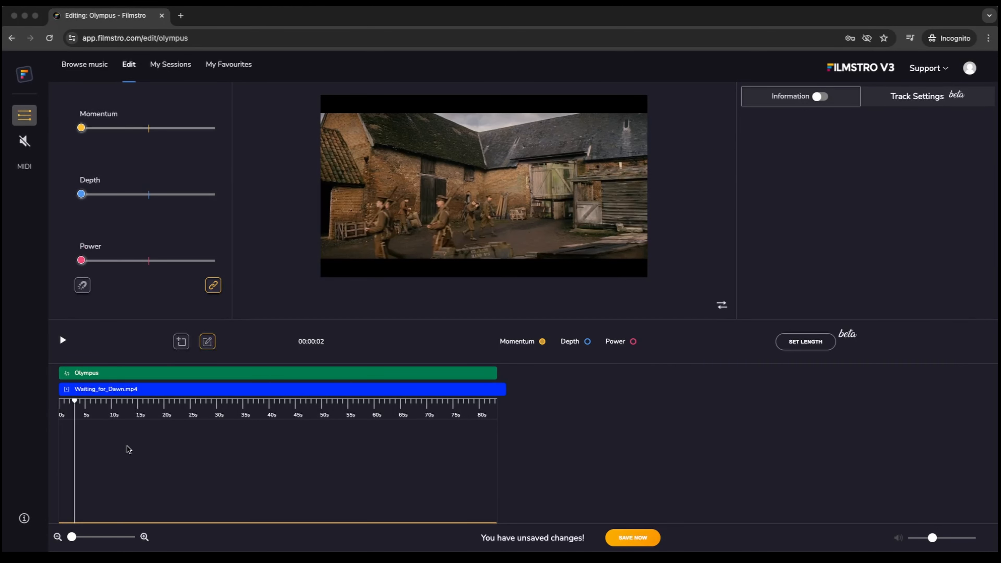
# Step: Lower the music volume to about a quarter while auditioning the Bed template up to about 18 seconds
pyautogui.press('space')
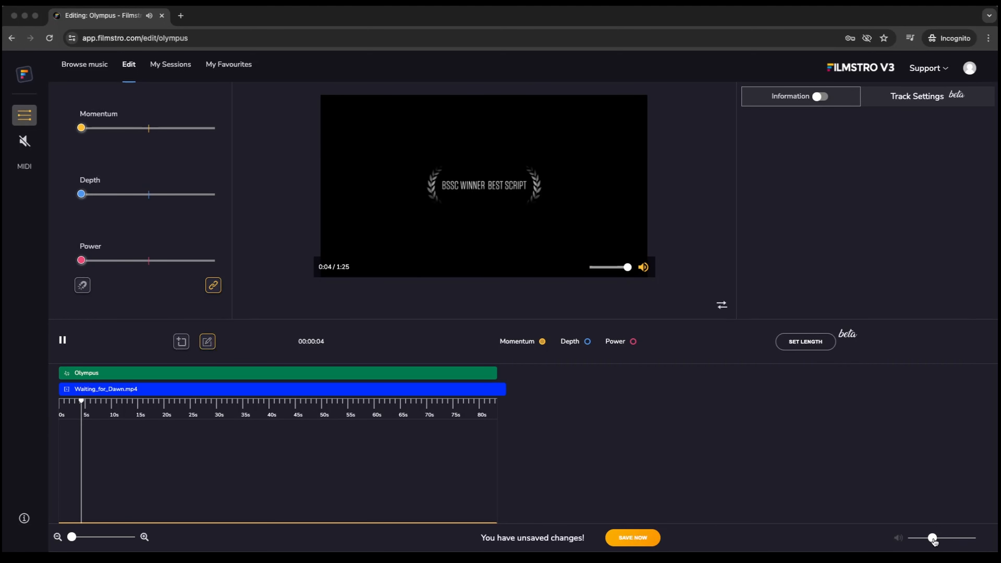
pyautogui.moveTo(932, 539); pyautogui.dragTo(925, 540)
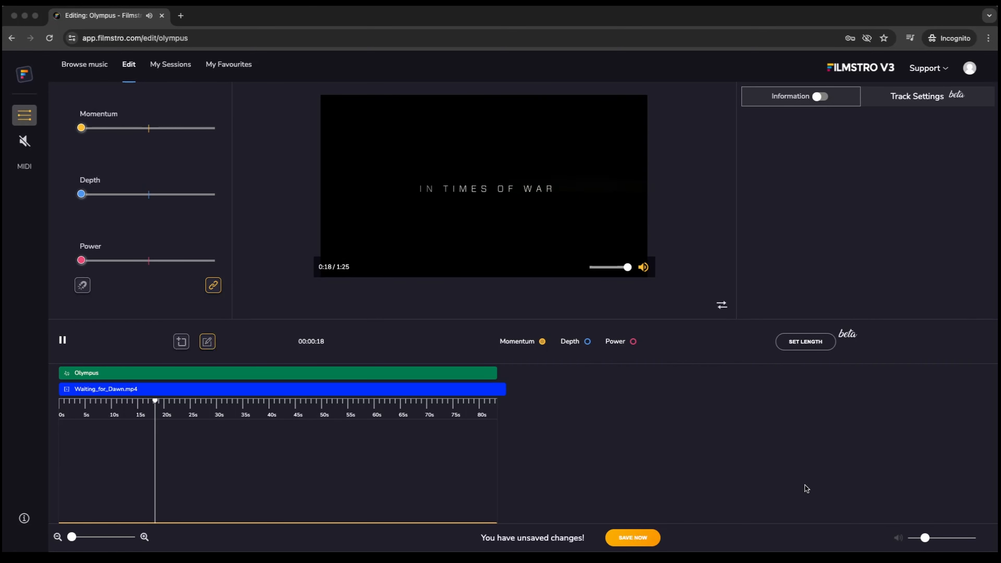
pyautogui.press('space')
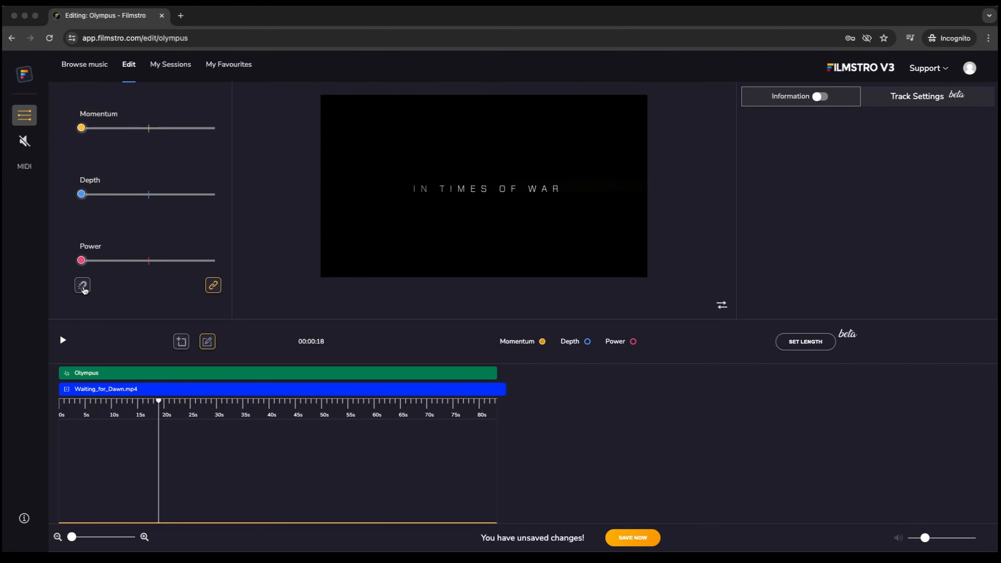
# Step: Turn on magnetic snapping for the sliders and record Momentum rising to its midpoint from about 17 to 24 seconds during playback
pyautogui.click(83, 287)
pyautogui.click(139, 404)
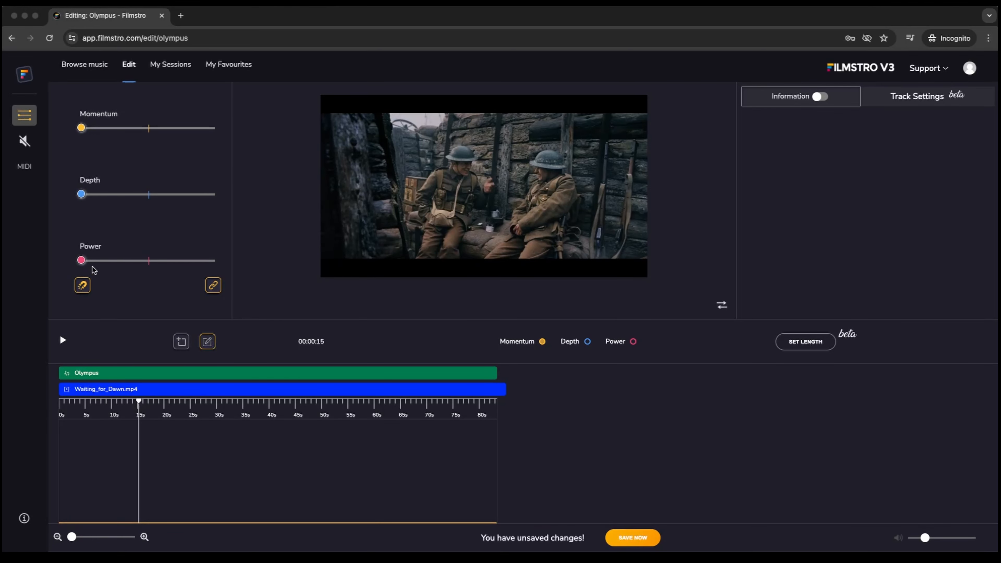
pyautogui.click(63, 341)
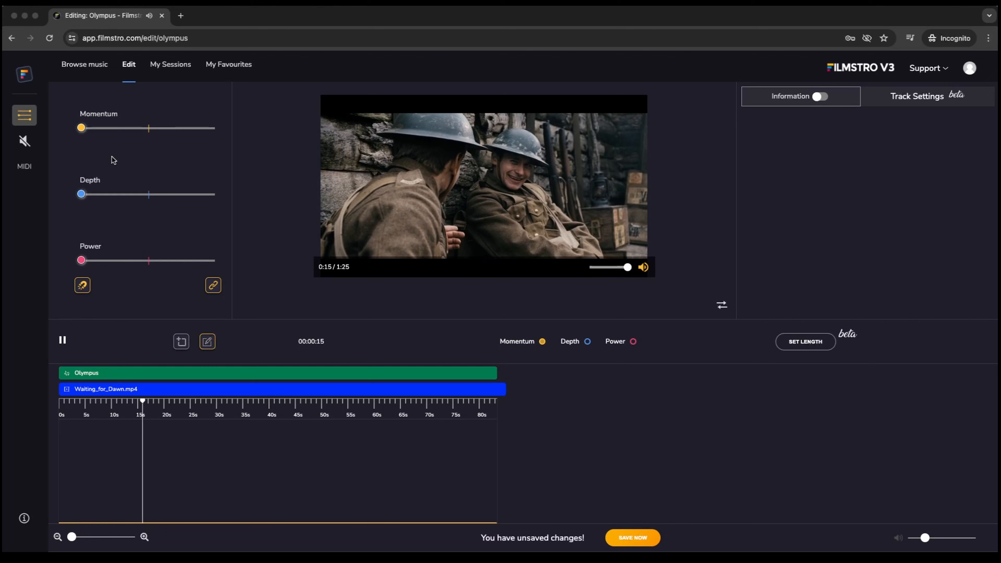
pyautogui.moveTo(82, 130); pyautogui.dragTo(148, 135)
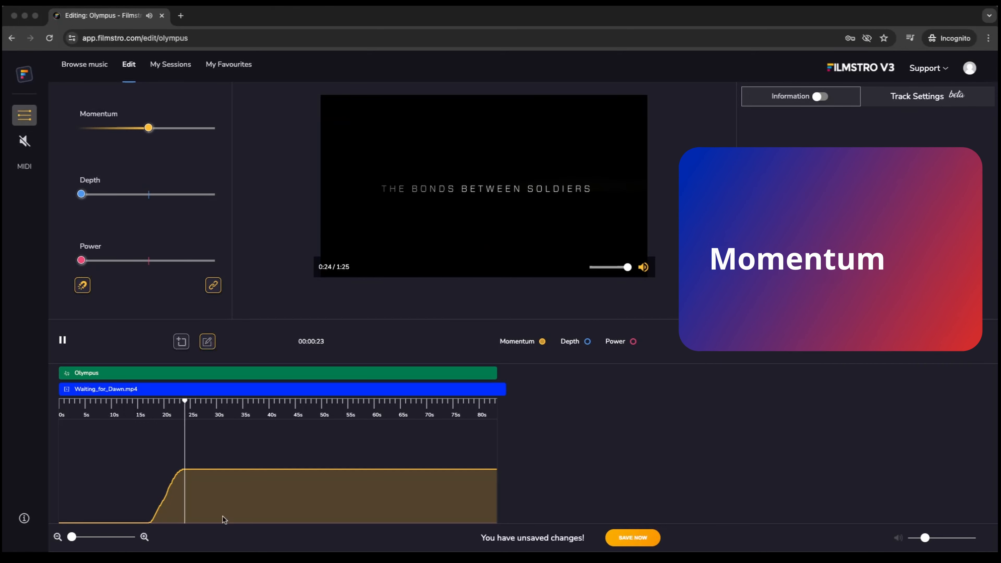
pyautogui.click(64, 343)
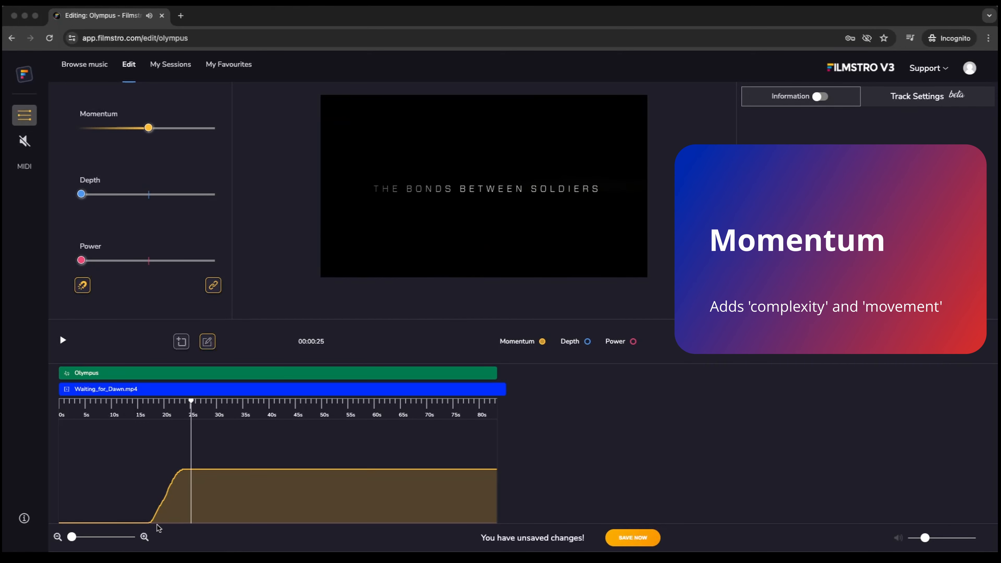
# Step: Play from about 15 seconds and record Depth rising to its midpoint between about 18 and 24 seconds
pyautogui.click(143, 404)
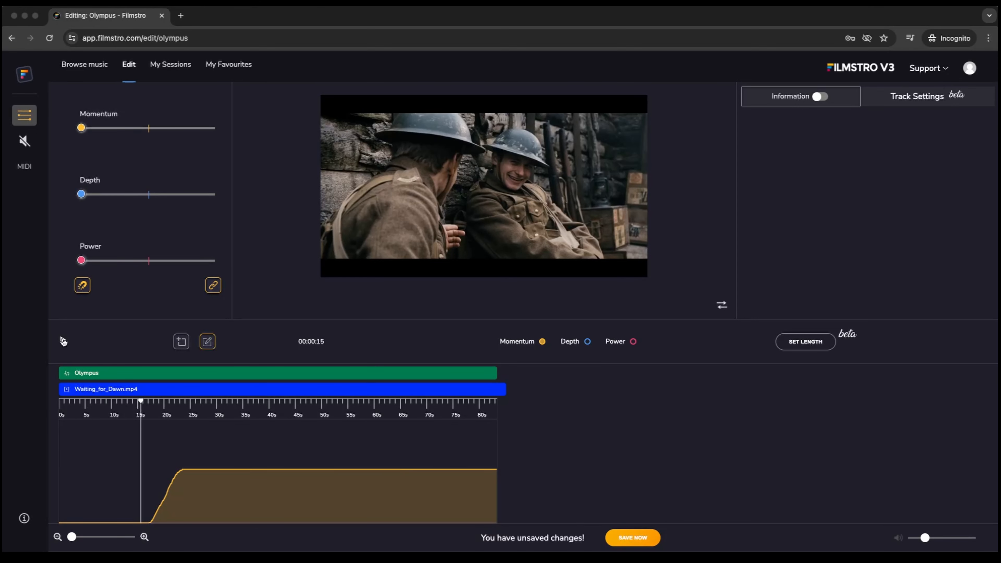
pyautogui.click(63, 341)
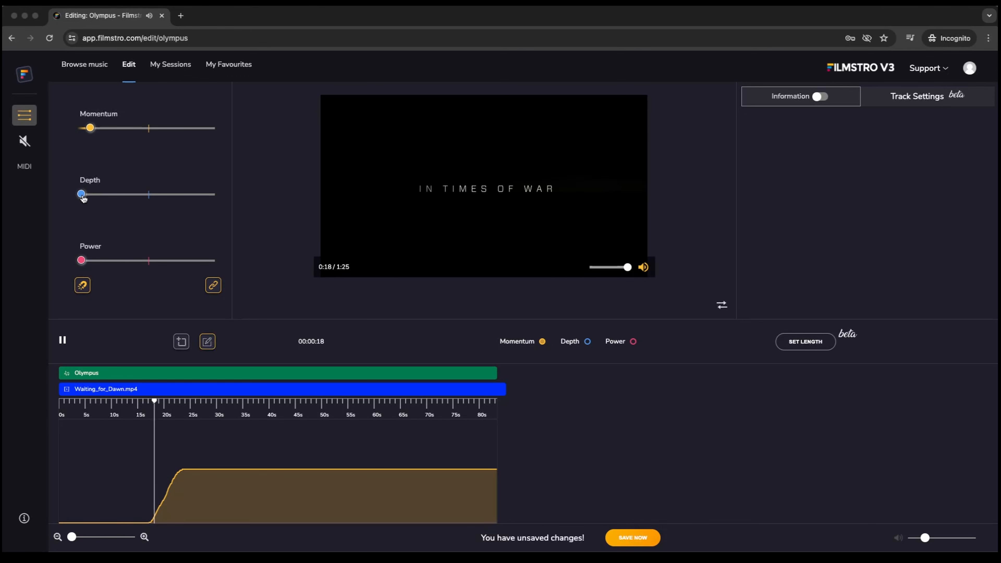
pyautogui.moveTo(82, 195); pyautogui.dragTo(148, 198)
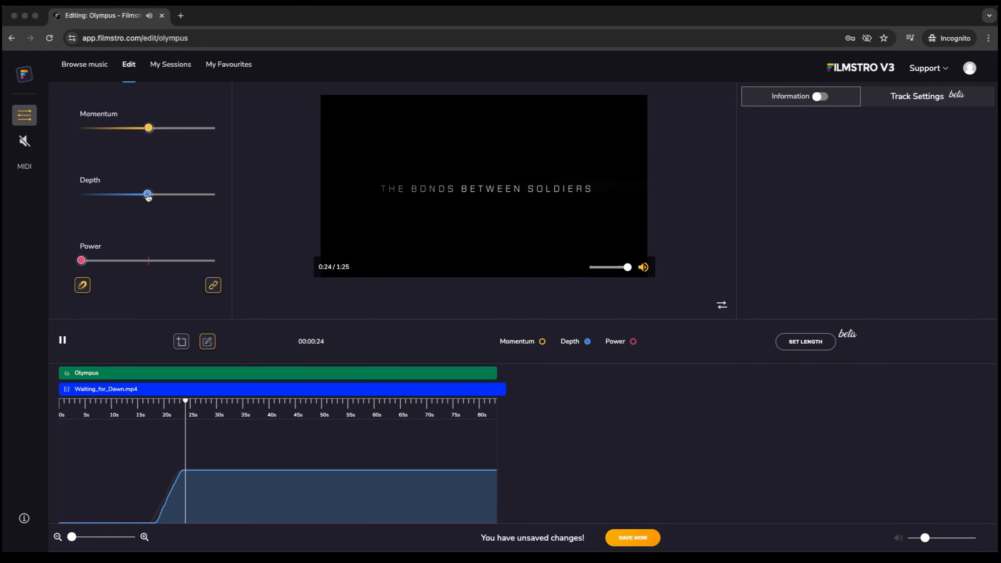
pyautogui.click(62, 340)
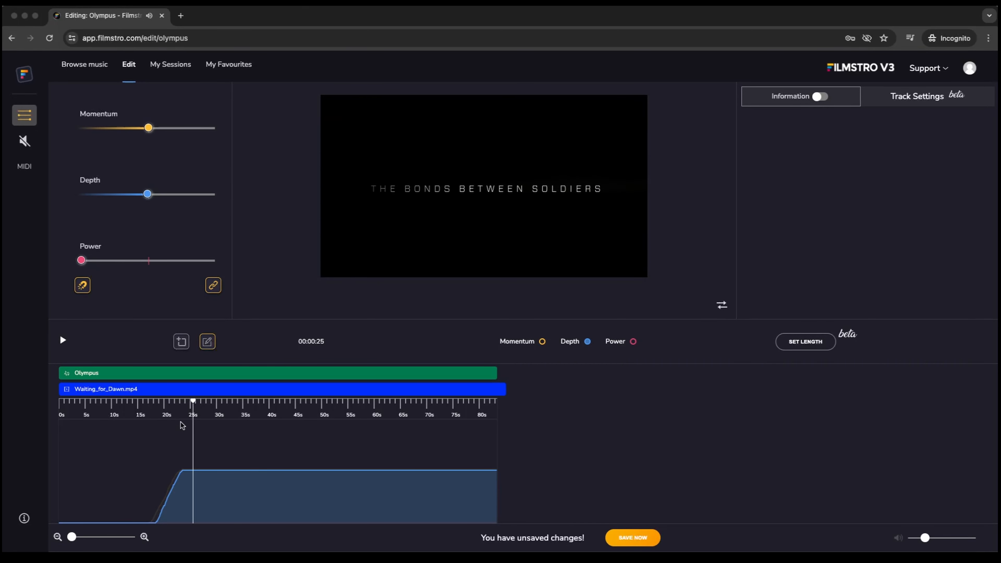
# Step: Audition the music against the trailer from about 14 to 24 seconds with the Momentum and Depth rises
pyautogui.click(134, 403)
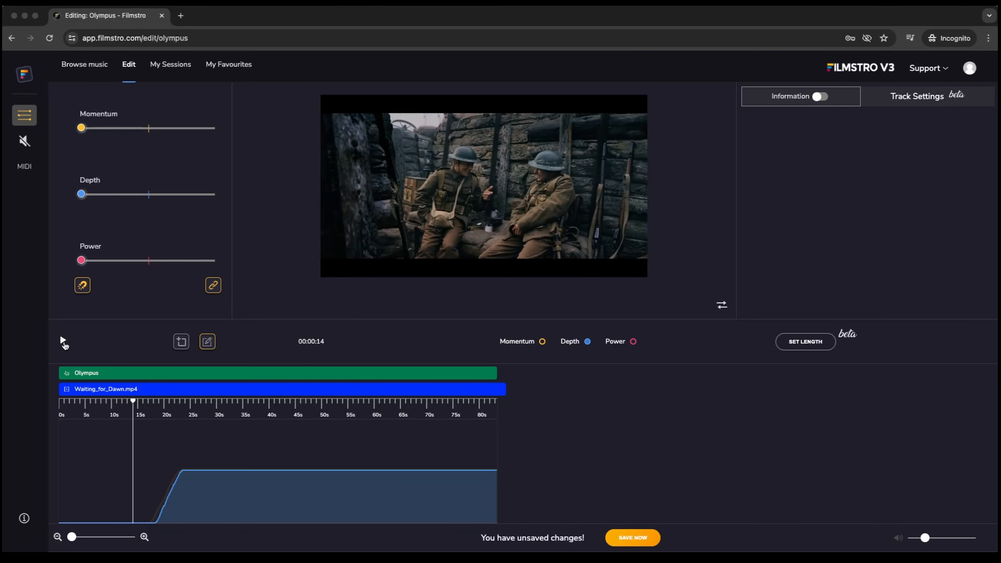
pyautogui.click(63, 341)
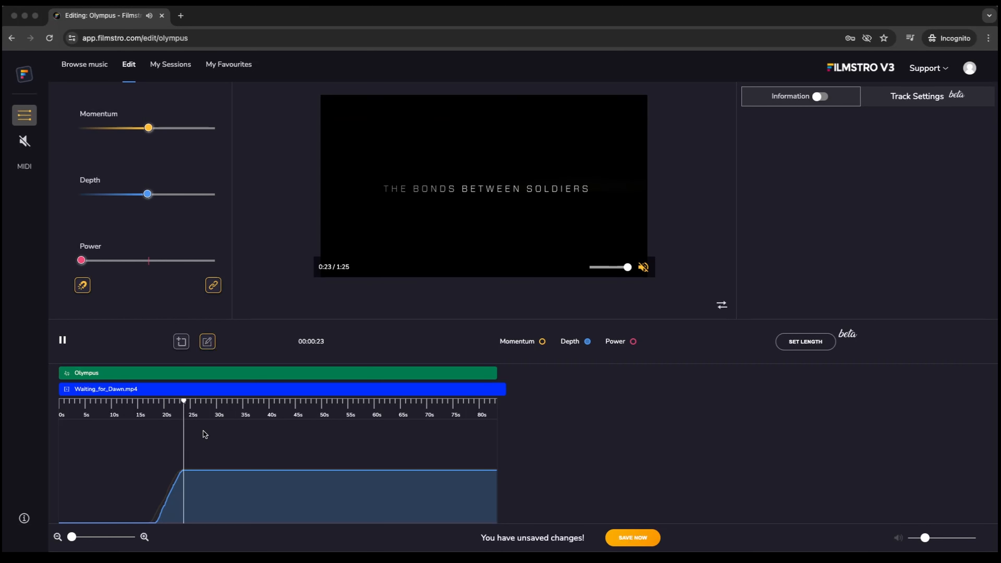
pyautogui.press('space')
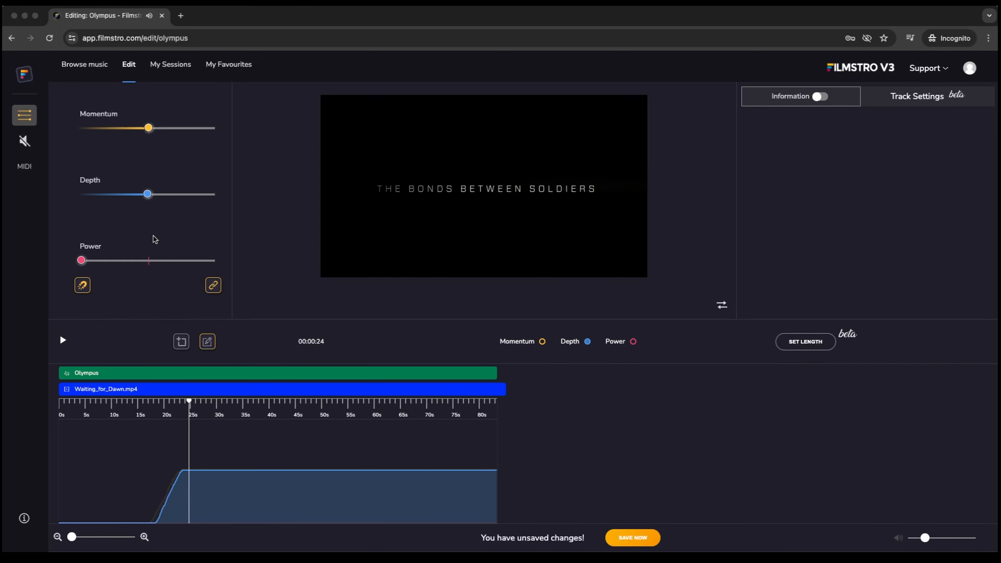
# Step: Compare the passage from about 16 to 23 seconds without and with the Depth rise by undoing and redoing it
pyautogui.click(147, 402)
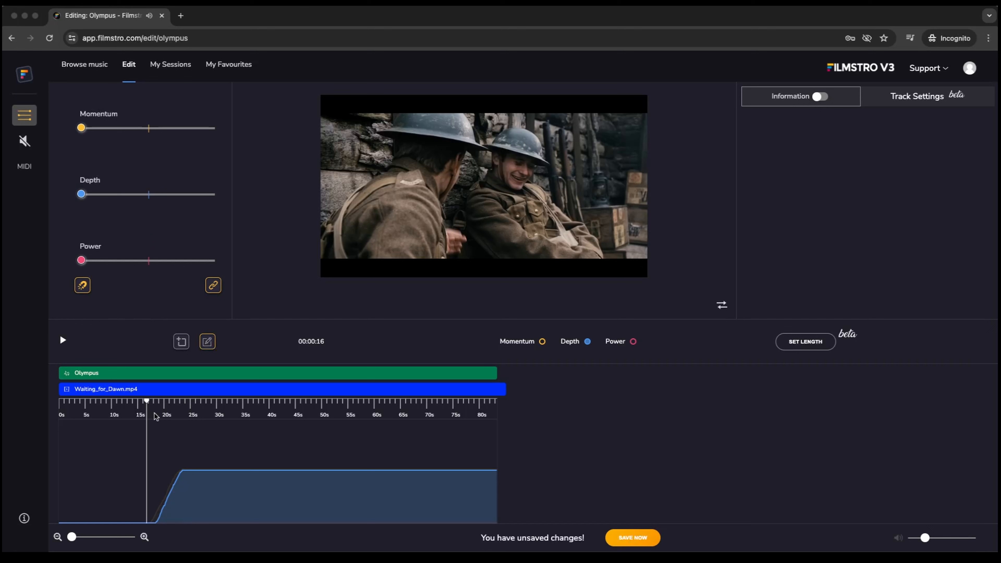
pyautogui.press('space')
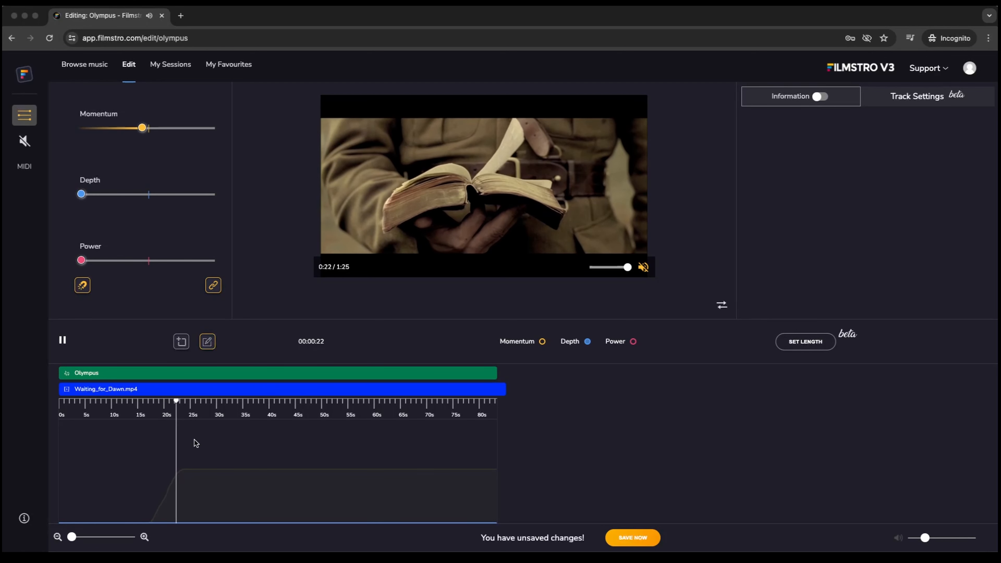
pyautogui.press('space')
pyautogui.click(145, 401)
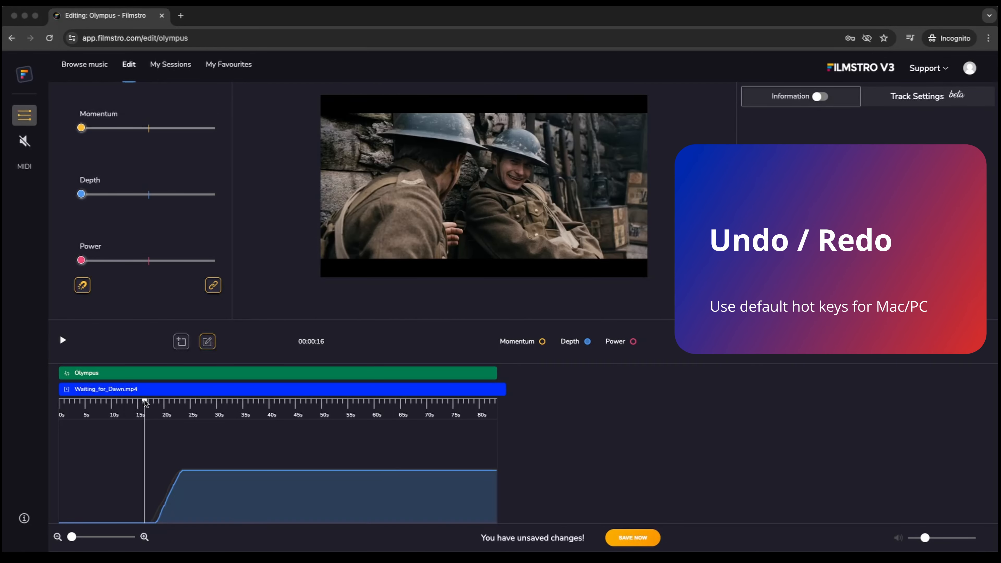
pyautogui.press('space')
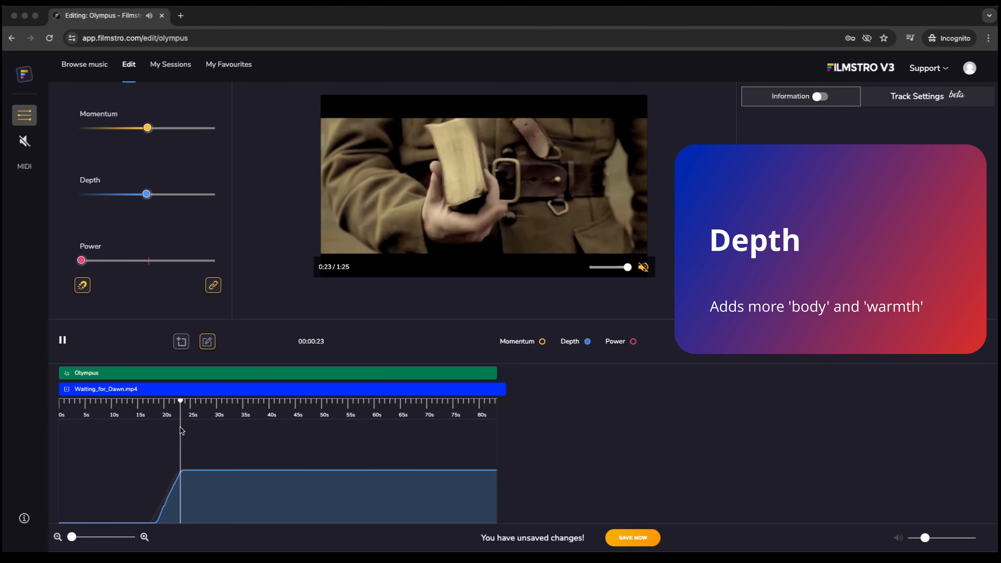
pyautogui.press('space')
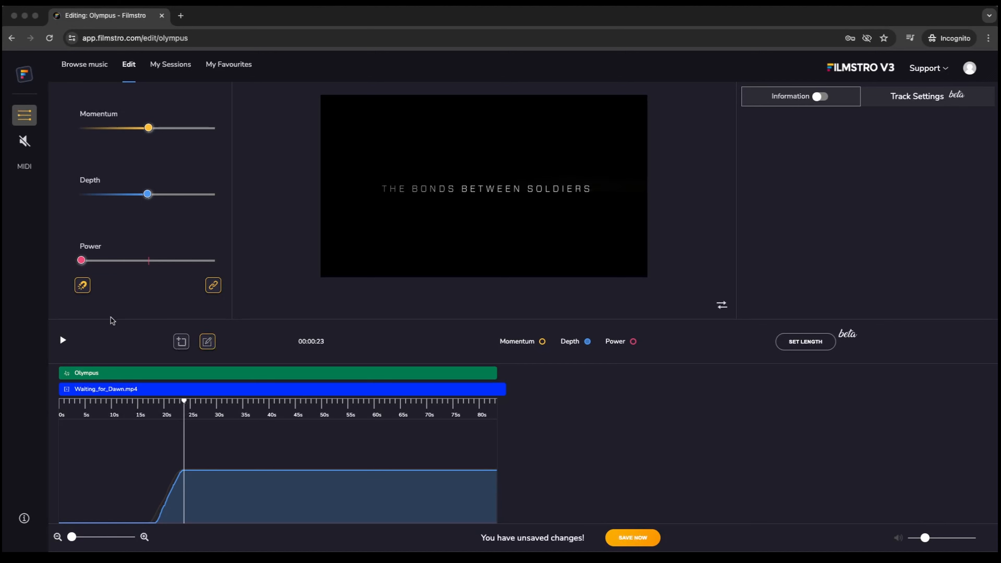
# Step: Play from about 16 seconds and record Power rising to its midpoint between about 22 and 25 seconds
pyautogui.click(144, 401)
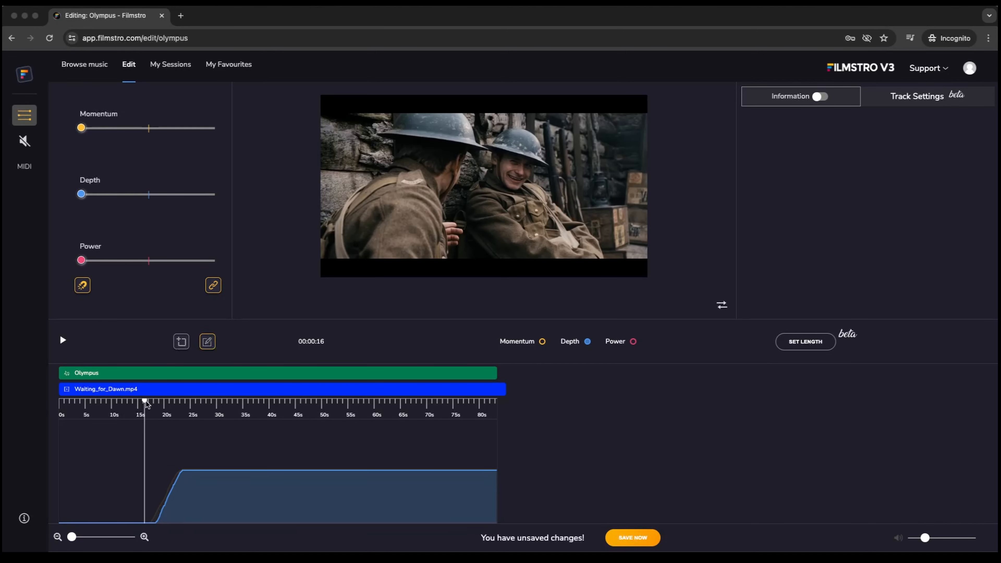
pyautogui.press('space')
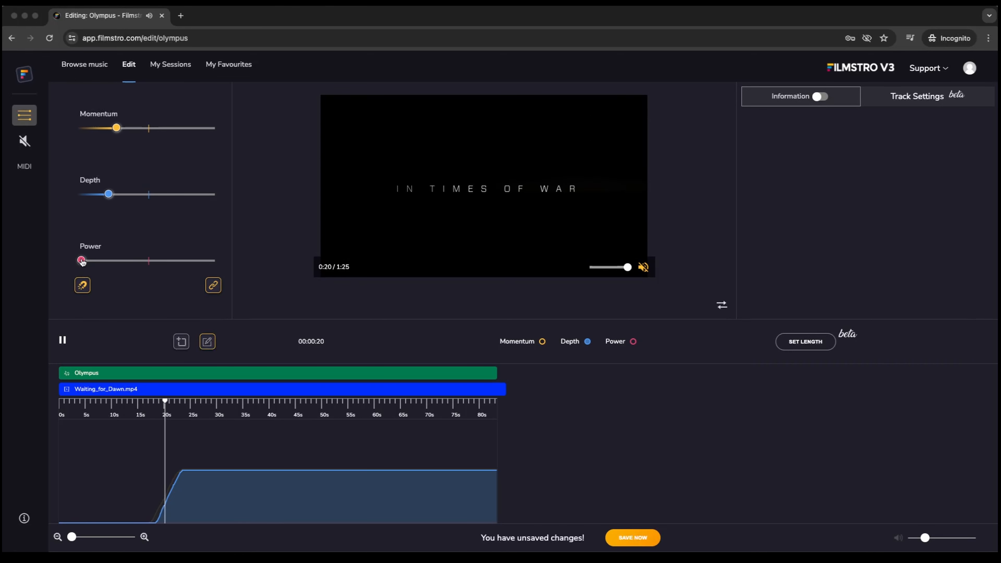
pyautogui.moveTo(81, 261); pyautogui.dragTo(148, 263)
pyautogui.press('space')
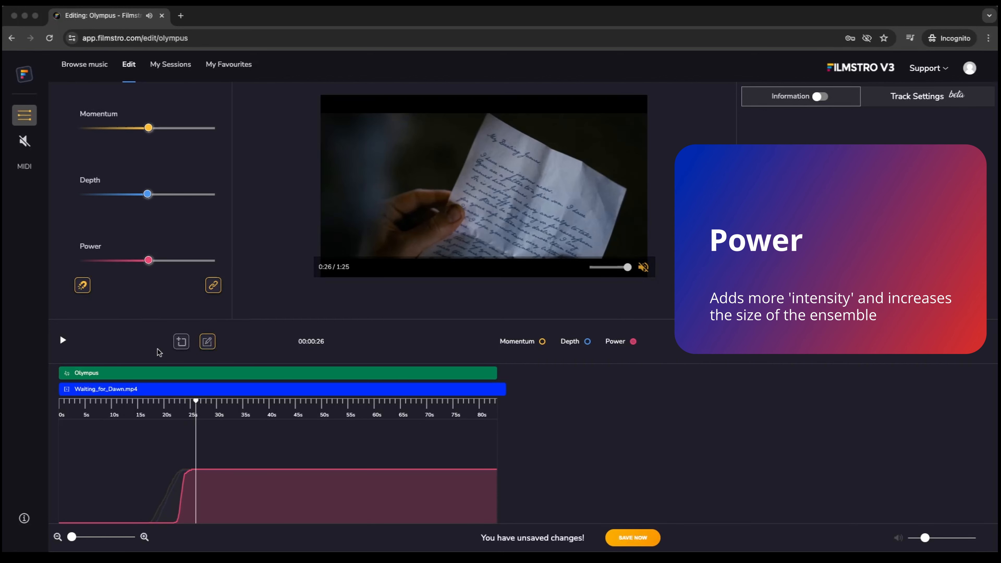
# Step: Play back the combined Momentum, Depth and Power rises from about 16 to 25 seconds
pyautogui.click(145, 401)
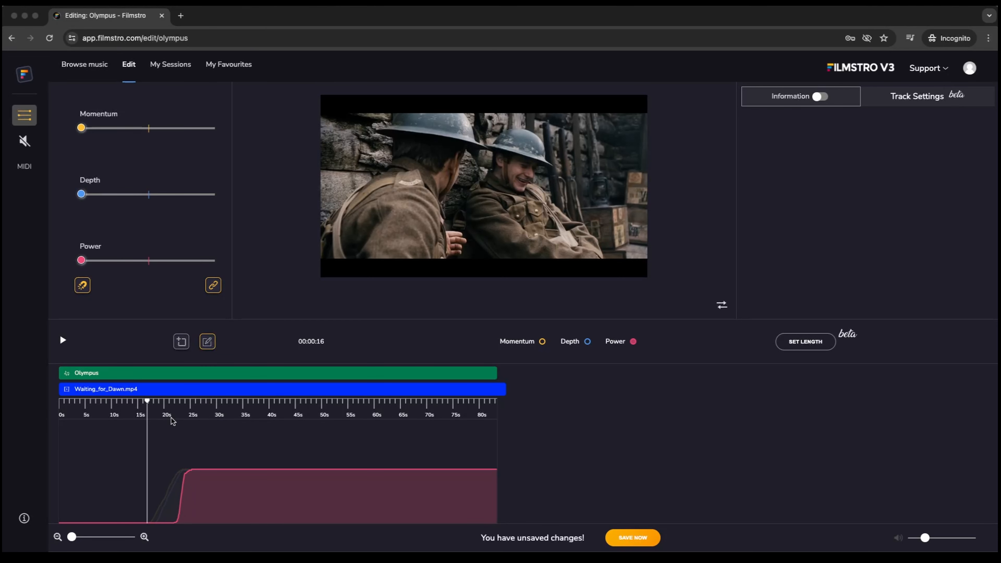
pyautogui.press('space')
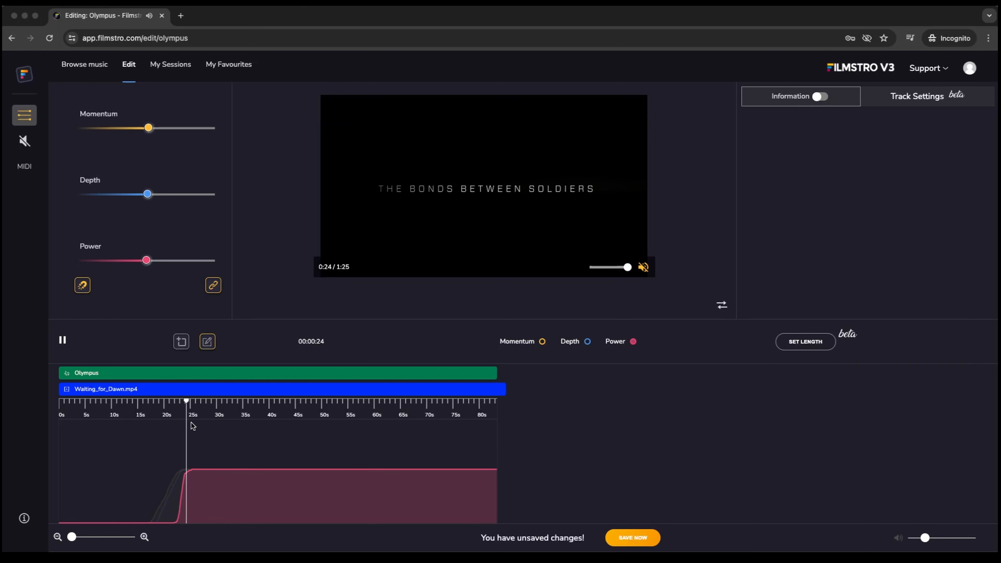
pyautogui.press('space')
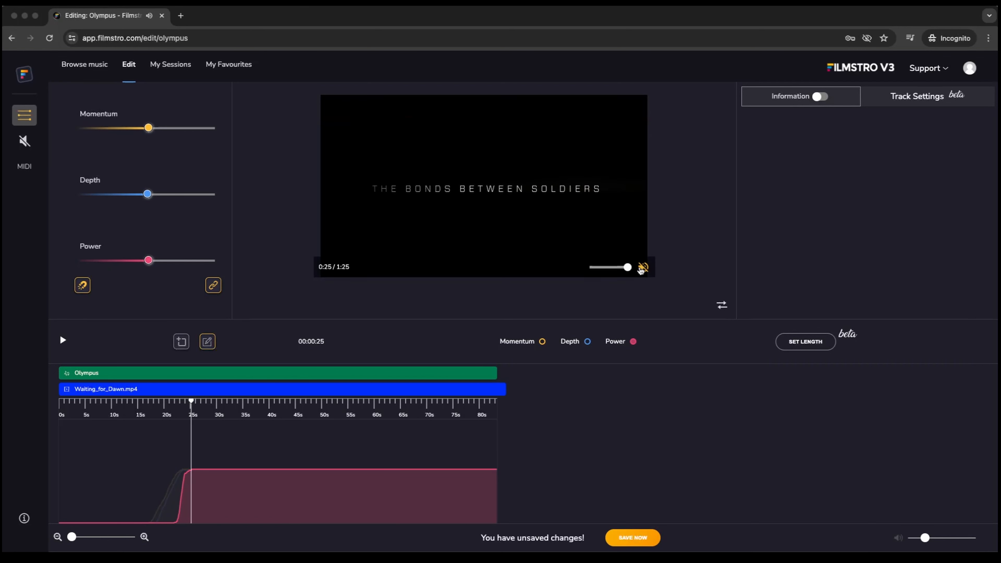
# Step: Unmute the video's own audio and audition the passage from about 15 seconds, repeating it from about 19 seconds
pyautogui.click(144, 403)
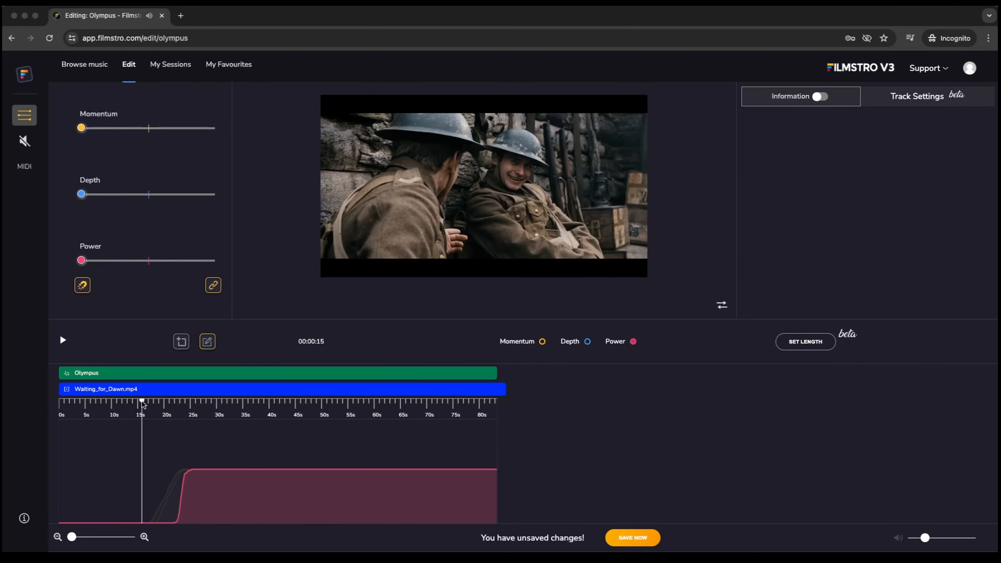
pyautogui.press('space')
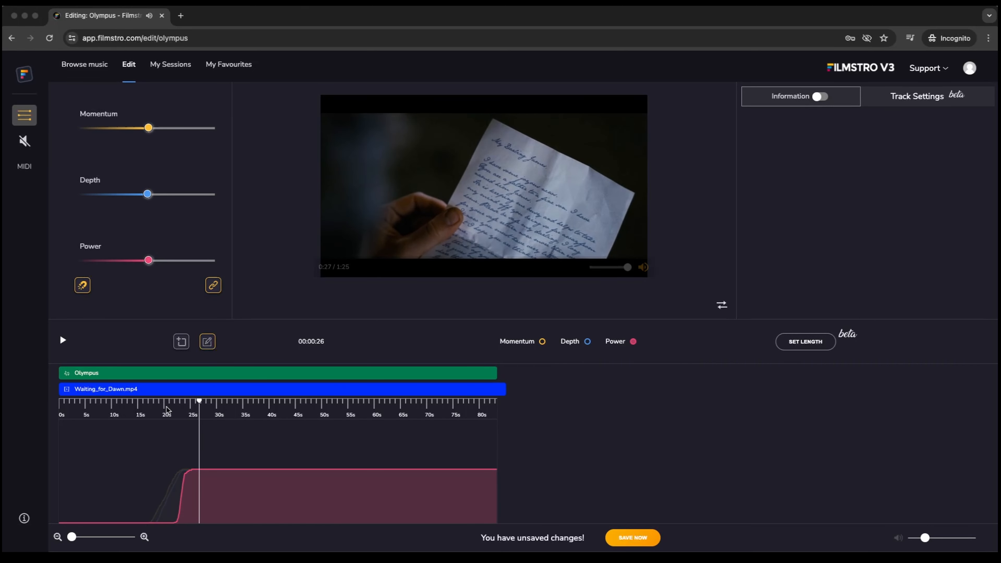
pyautogui.click(161, 408)
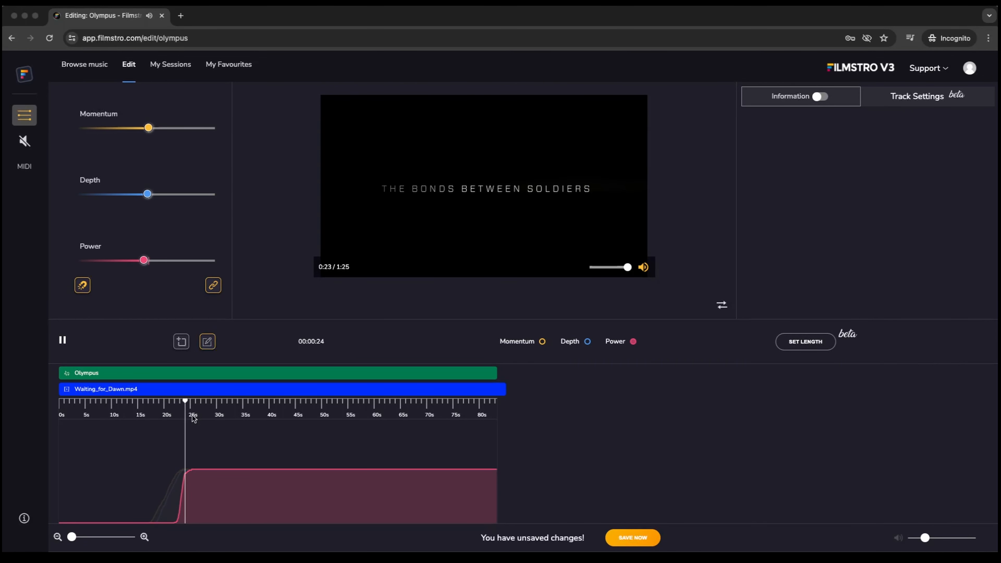
pyautogui.press('space')
# Step: Move the playhead to about 17 seconds and zoom in on the timeline so the slider rises are spread wider
pyautogui.click(169, 404)
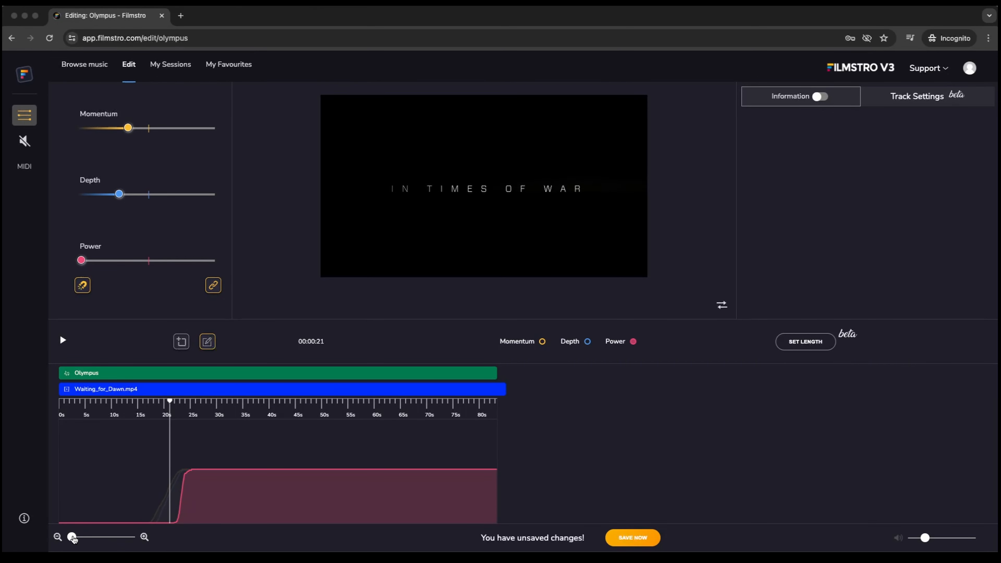
pyautogui.moveTo(73, 538); pyautogui.dragTo(78, 537)
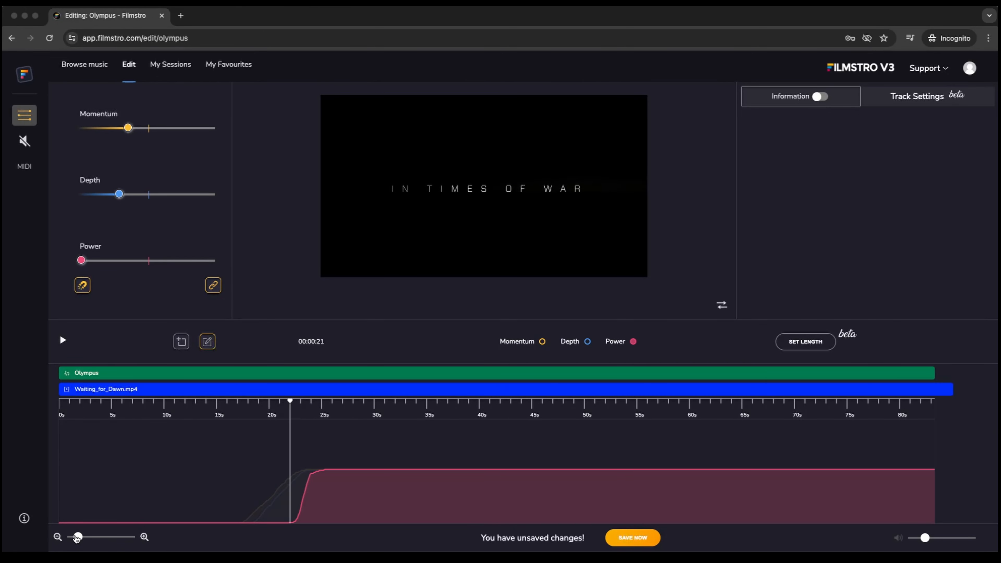
pyautogui.click(263, 402)
pyautogui.click(244, 401)
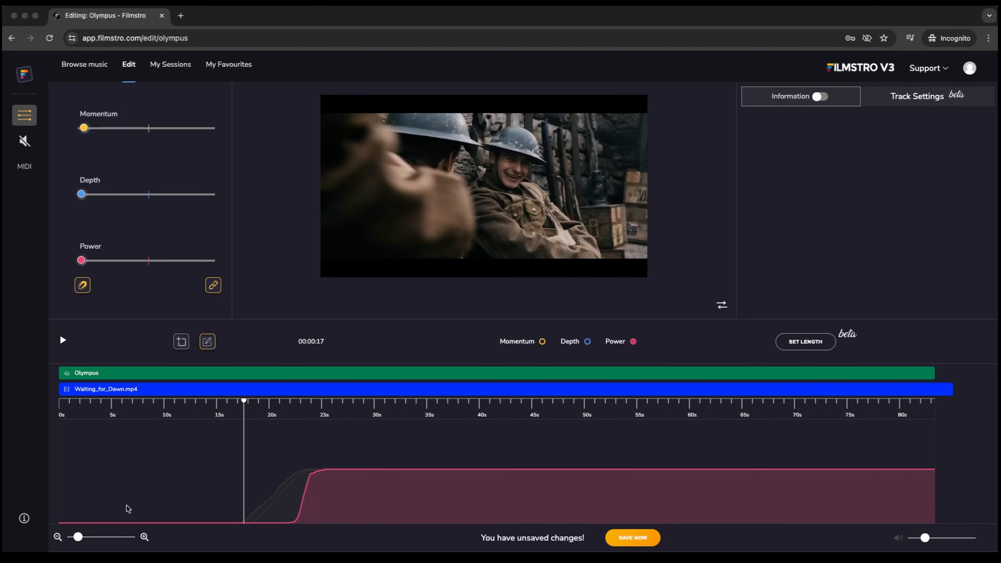
pyautogui.moveTo(78, 537); pyautogui.dragTo(71, 537)
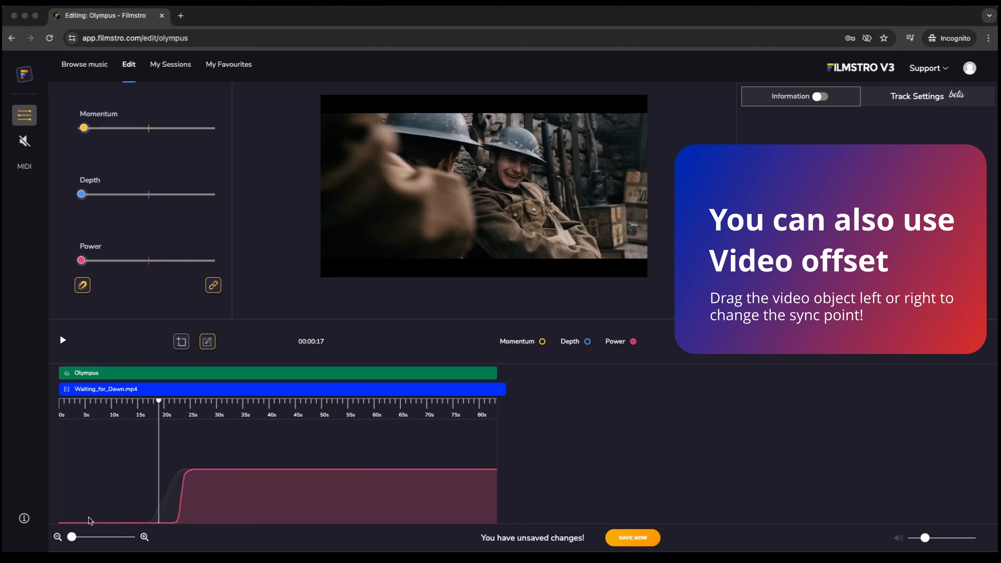
pyautogui.moveTo(72, 537); pyautogui.dragTo(77, 539)
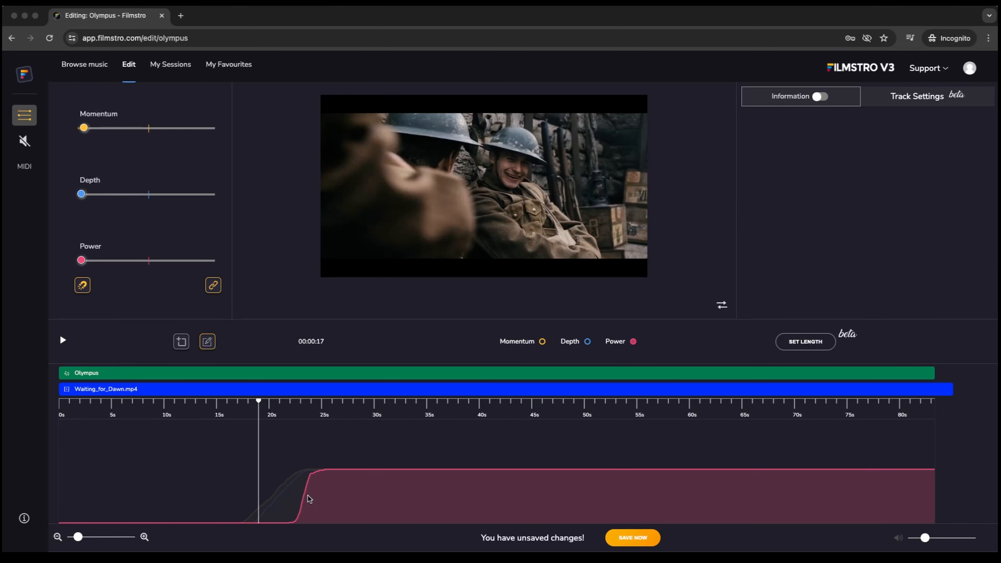
pyautogui.click(181, 342)
pyautogui.moveTo(312, 472); pyautogui.dragTo(329, 473)
pyautogui.moveTo(266, 461); pyautogui.dragTo(332, 465)
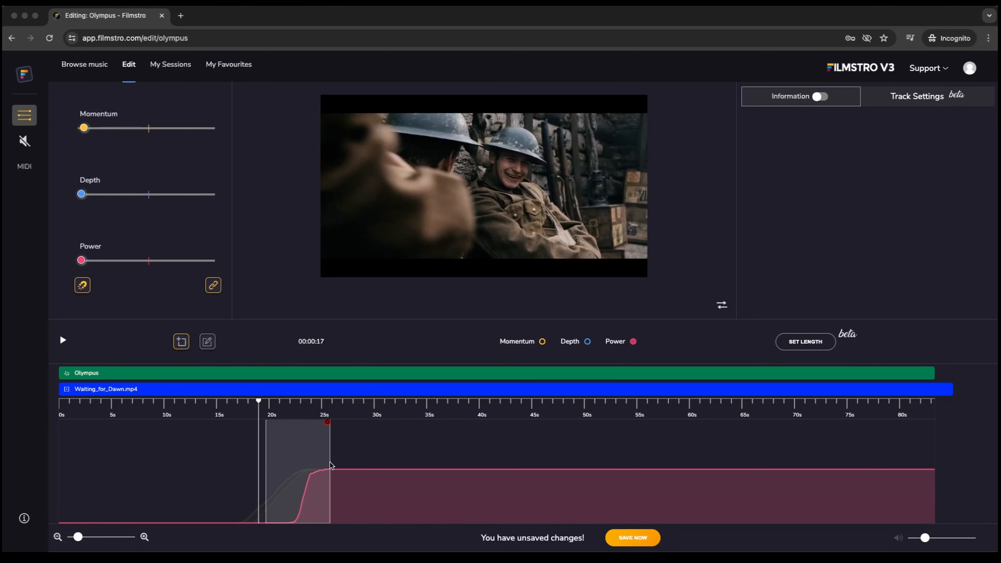
pyautogui.click(329, 423)
pyautogui.click(208, 341)
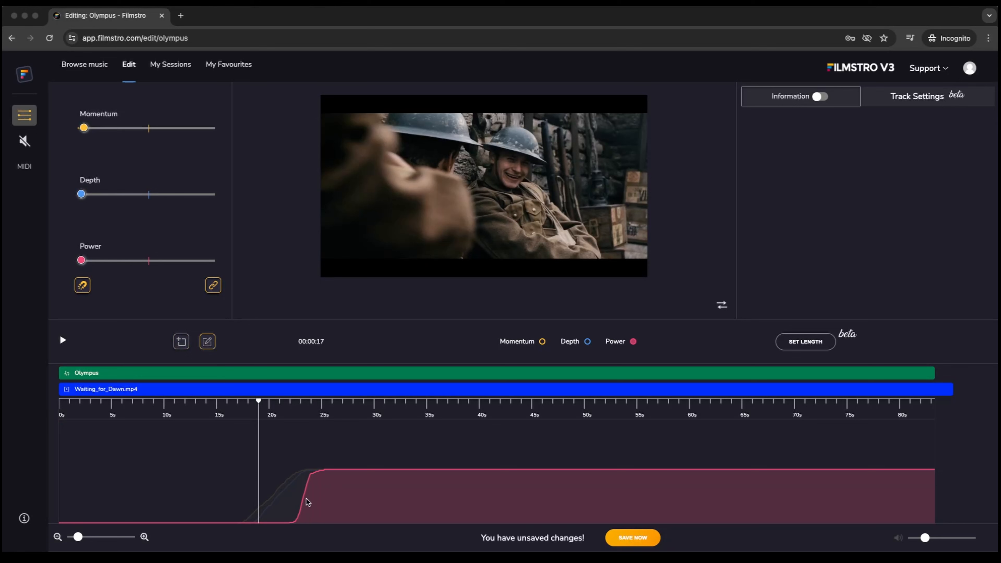
# Step: Try reshaping the Power rise between about 22 and 25 seconds with the Pen tool, with magnetic snapping off
pyautogui.click(292, 521)
pyautogui.moveTo(309, 470); pyautogui.dragTo(324, 467)
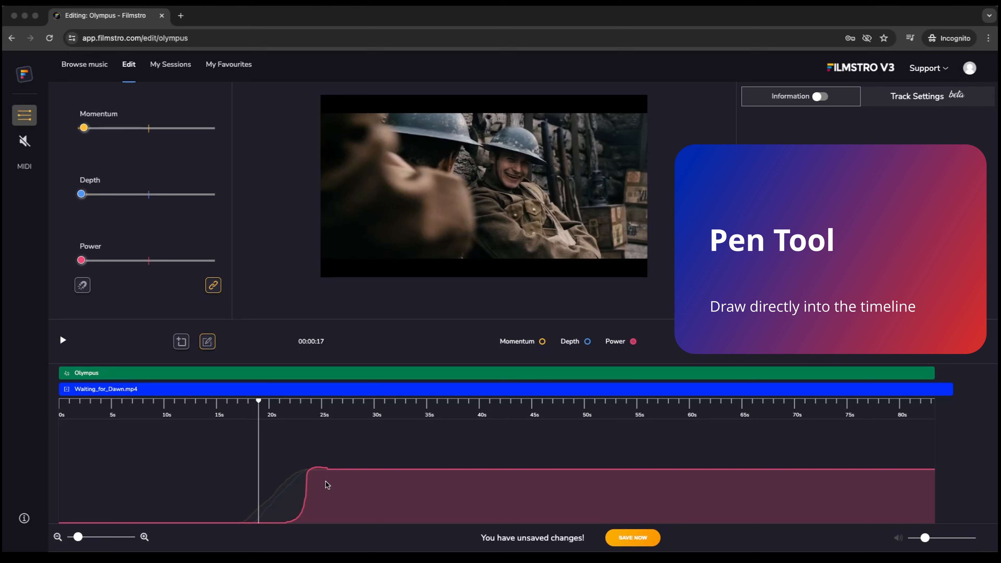
pyautogui.moveTo(309, 482); pyautogui.dragTo(309, 483)
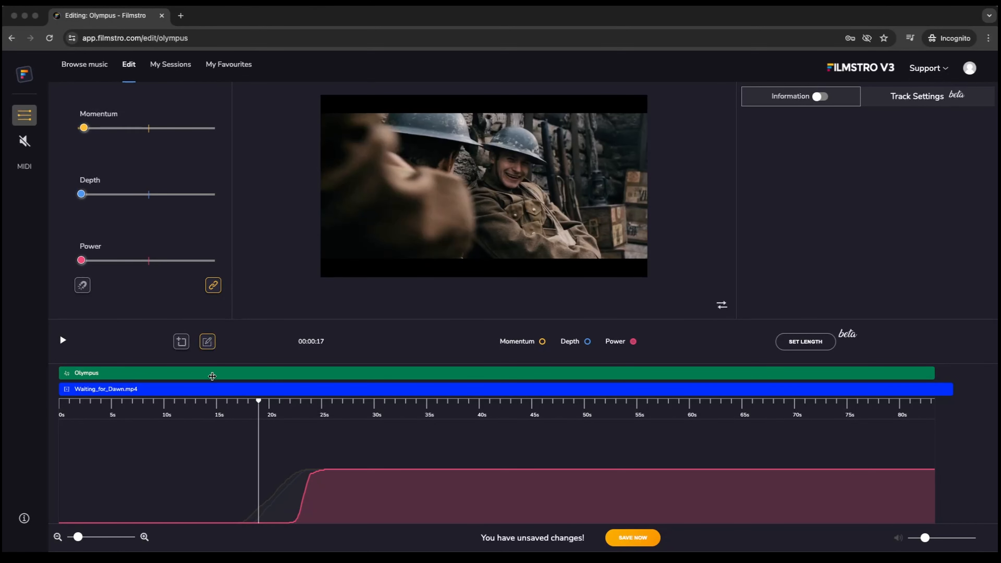
# Step: Select the Power curve from about 20 to 26 seconds and apply a Convex Curve transition to it
pyautogui.click(182, 342)
pyautogui.moveTo(276, 458); pyautogui.dragTo(334, 458)
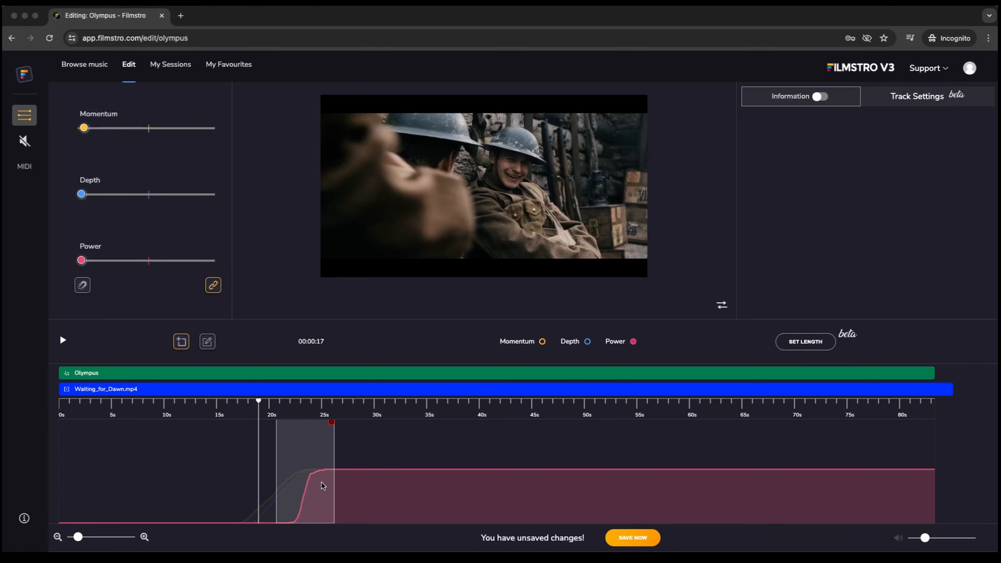
pyautogui.rightClick(308, 472)
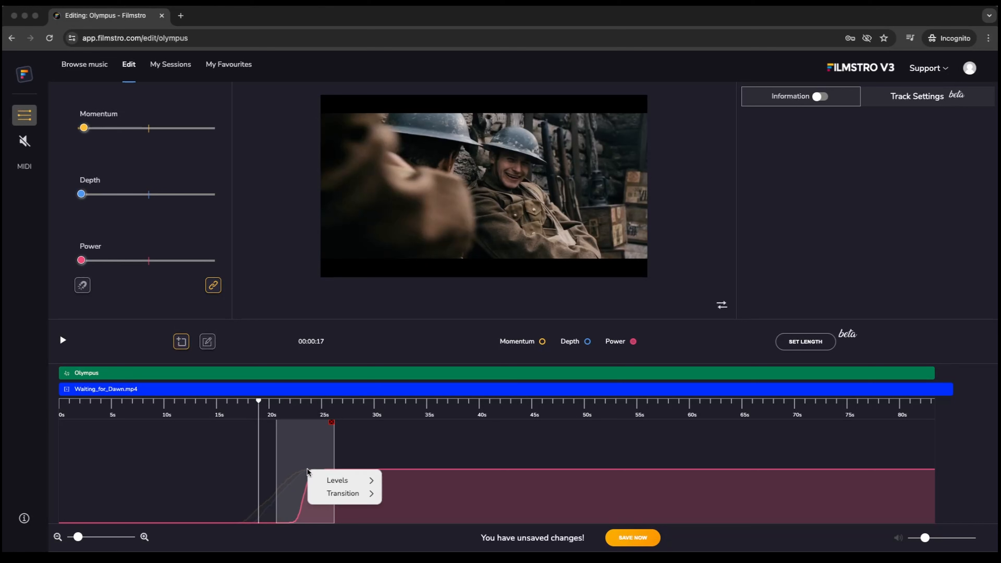
pyautogui.moveTo(337, 494)
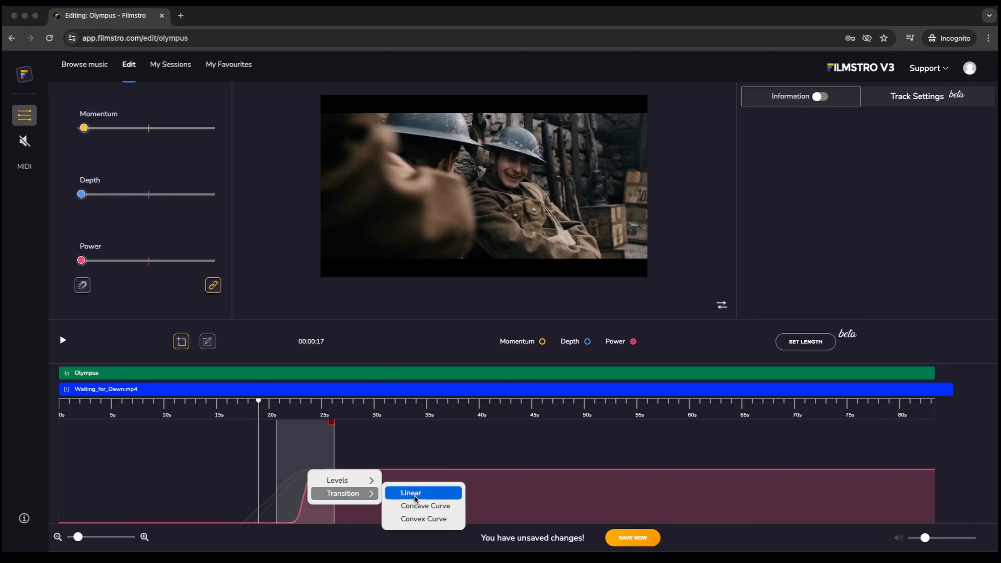
pyautogui.click(423, 519)
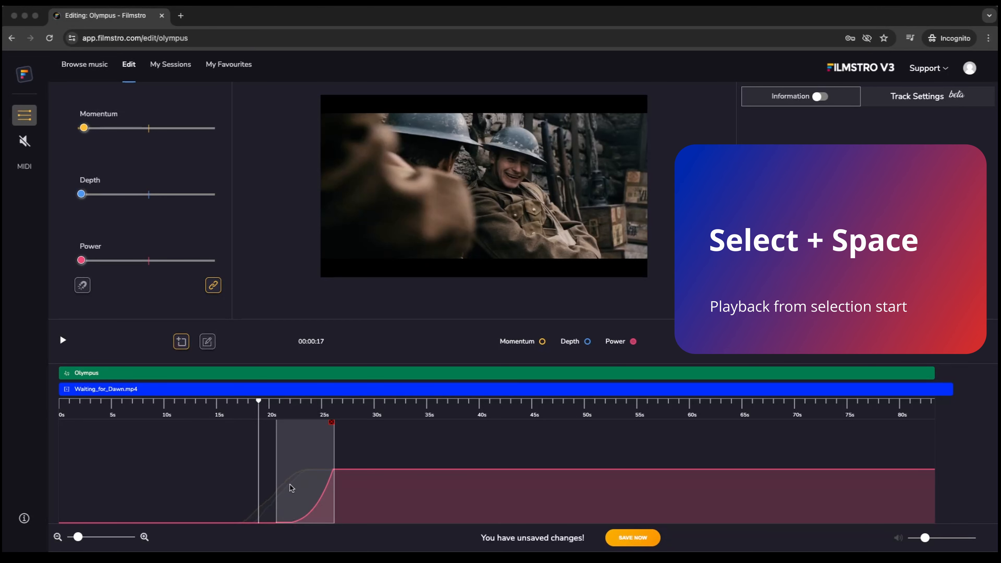
# Step: Audition the selection from its start, undo the Power curve transition and clear the selection
pyautogui.press('space')
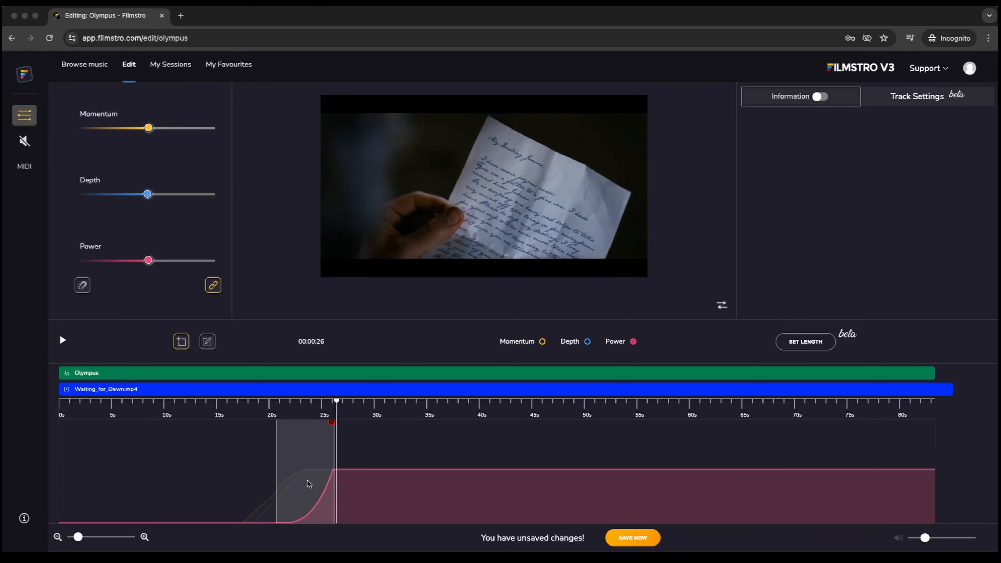
pyautogui.press('super+z')
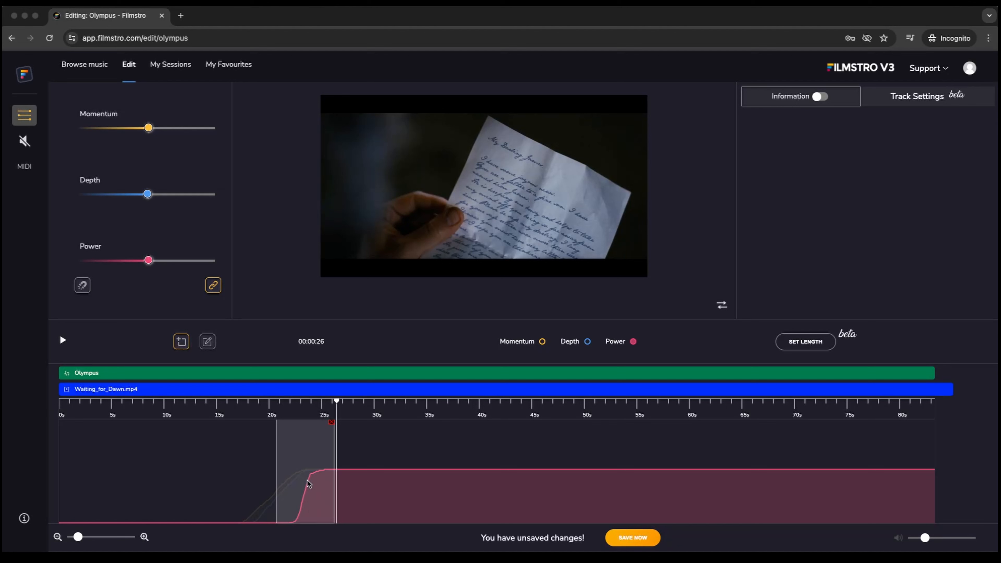
pyautogui.click(332, 424)
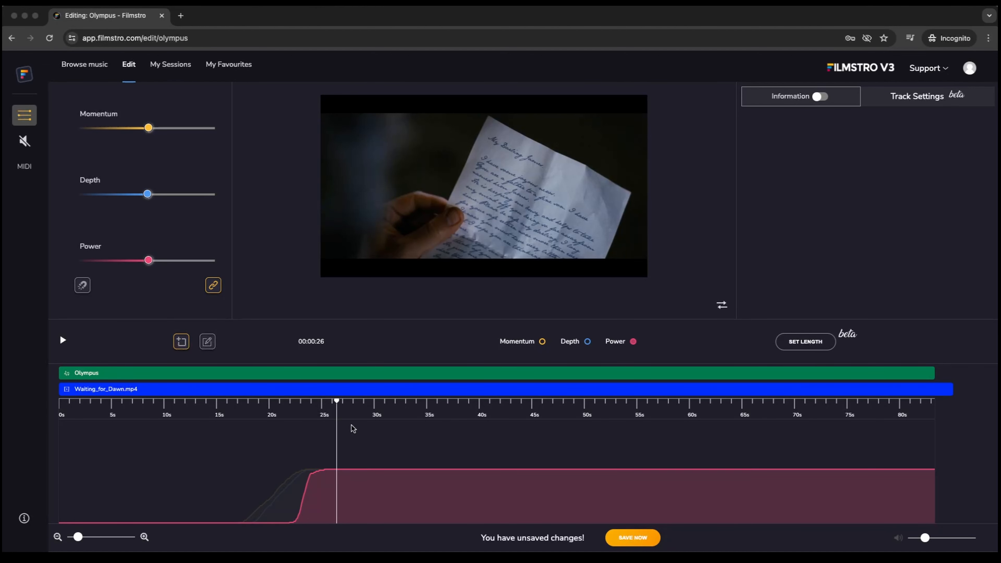
# Step: Audition the ranges at about 19–27, 8–17 and 52–60 seconds by selecting each one, and clear the last selection
pyautogui.press('space')
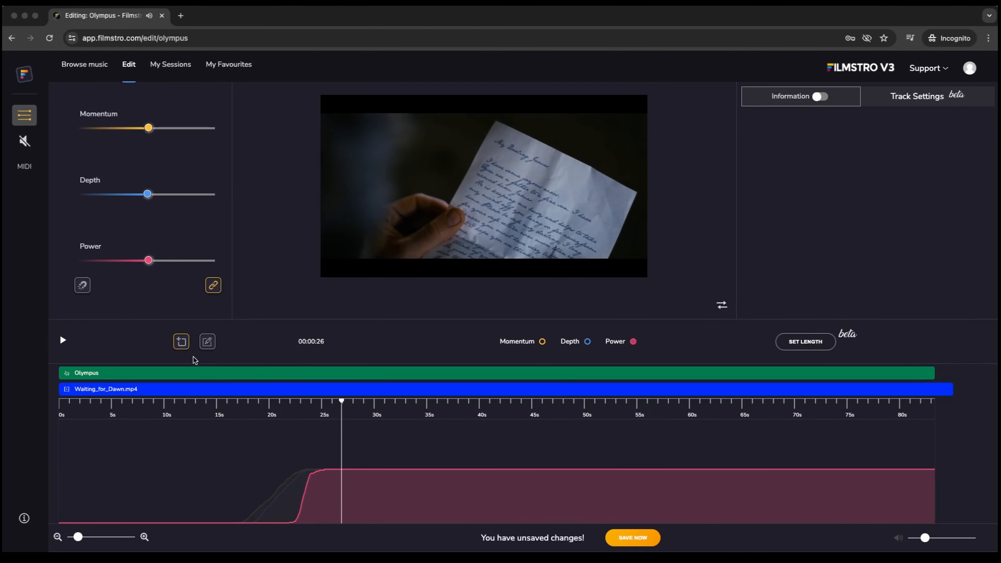
pyautogui.moveTo(265, 468); pyautogui.dragTo(343, 473)
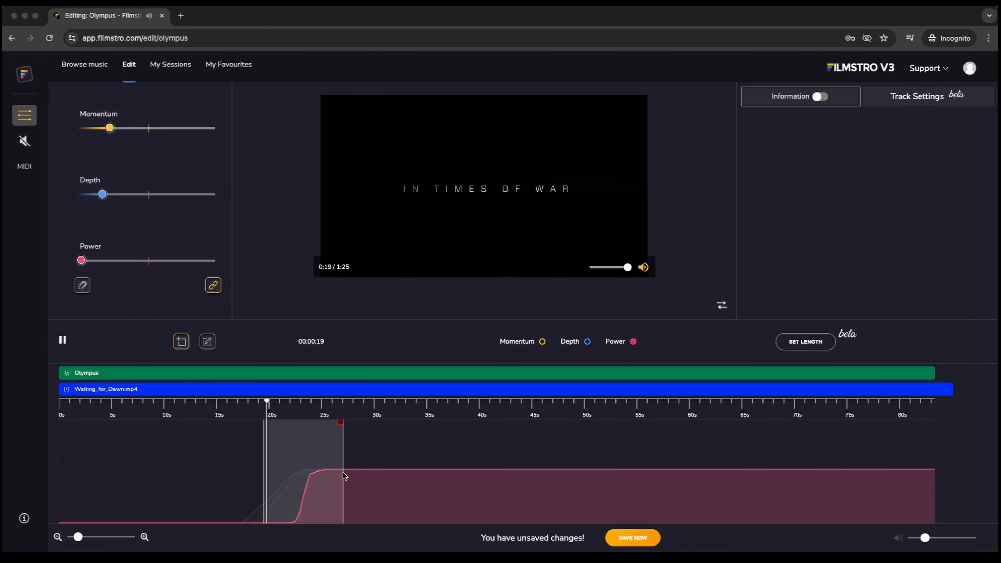
pyautogui.moveTo(146, 462); pyautogui.dragTo(242, 465)
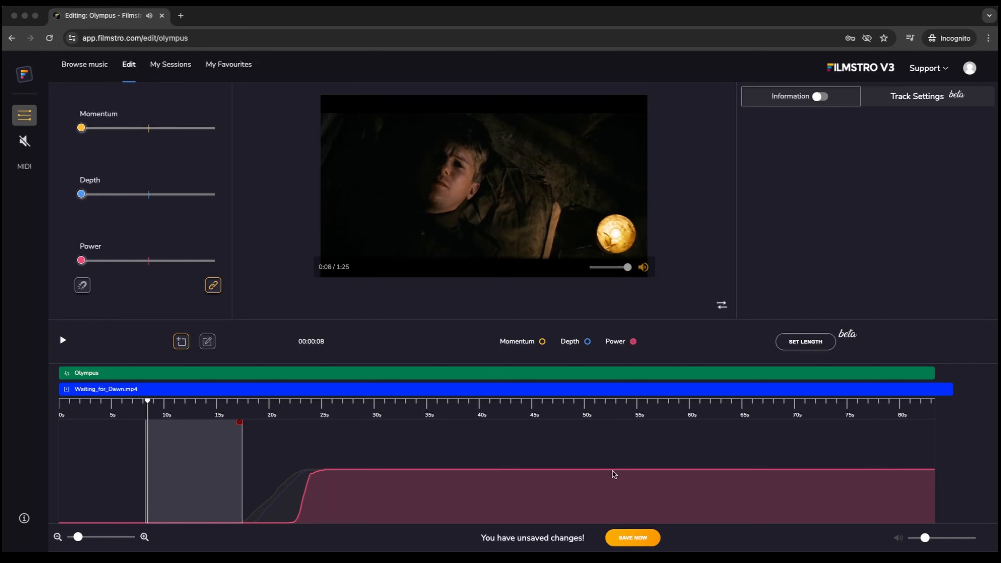
pyautogui.moveTo(610, 471); pyautogui.dragTo(687, 451)
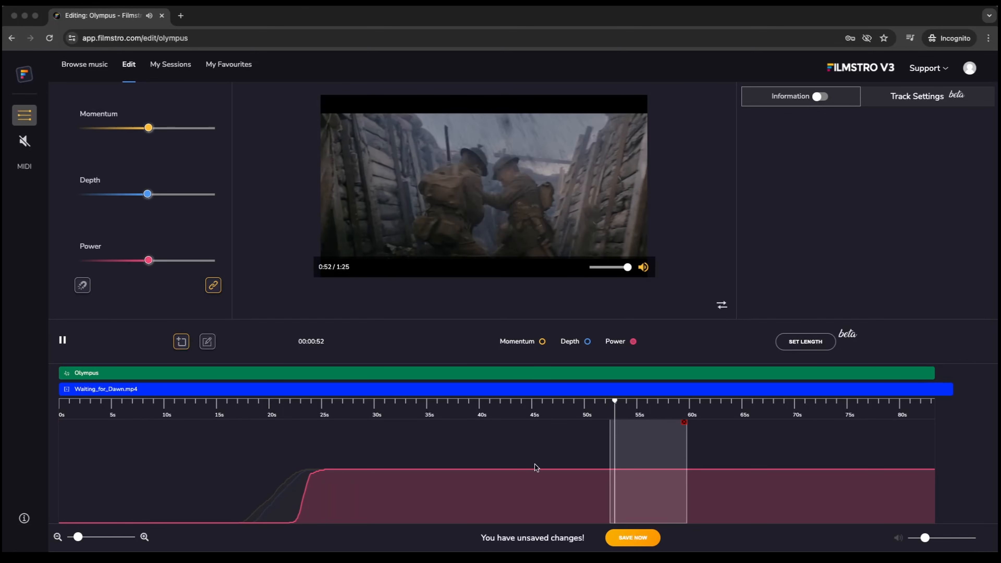
pyautogui.press('space')
pyautogui.click(684, 422)
# Step: Play the score from about 18 to 25 seconds to check the Power rise against the title card
pyautogui.click(251, 403)
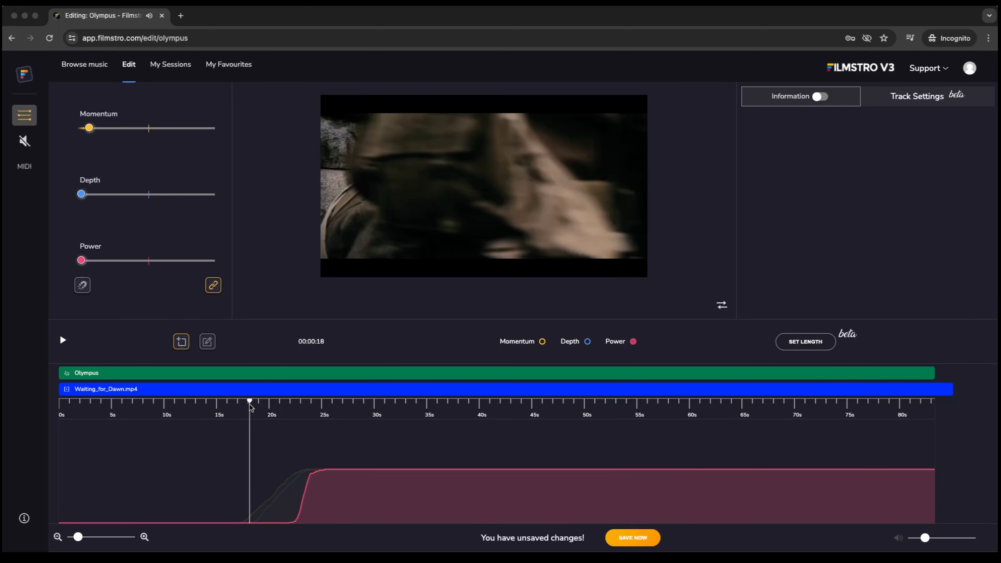
pyautogui.press('space')
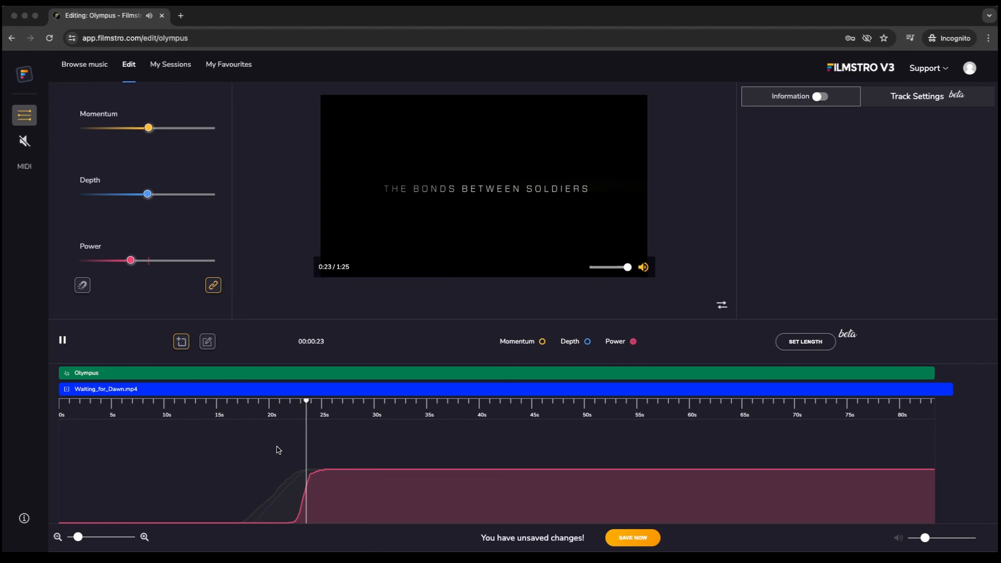
pyautogui.press('space')
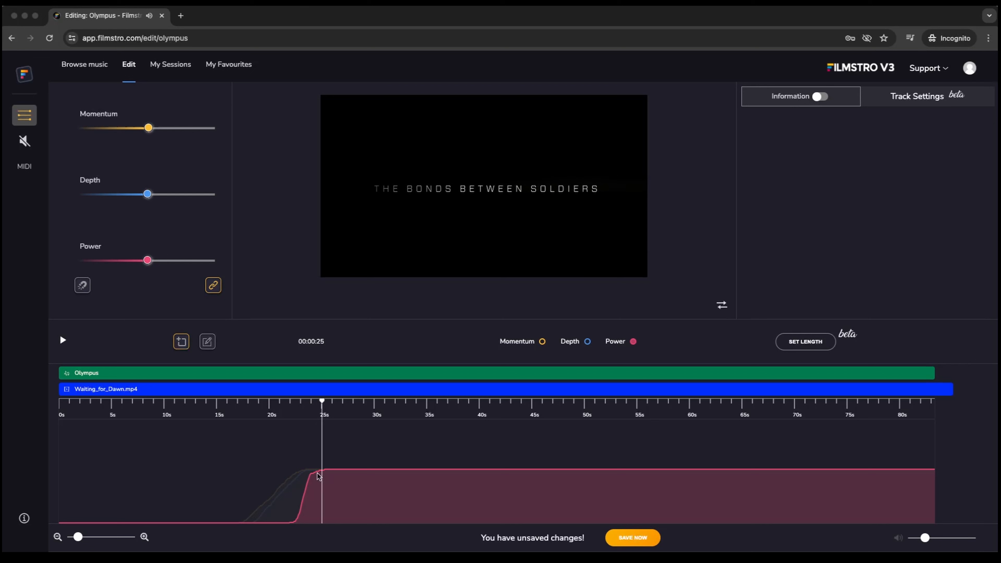
# Step: Redraw the Power rise between about 21 and 25 seconds with the Pen tool and audition it from about 18 seconds
pyautogui.click(210, 349)
pyautogui.moveTo(283, 523)
pyautogui.mouseDown()
pyautogui.moveTo(309, 472)
pyautogui.moveTo(327, 469)
pyautogui.mouseUp()
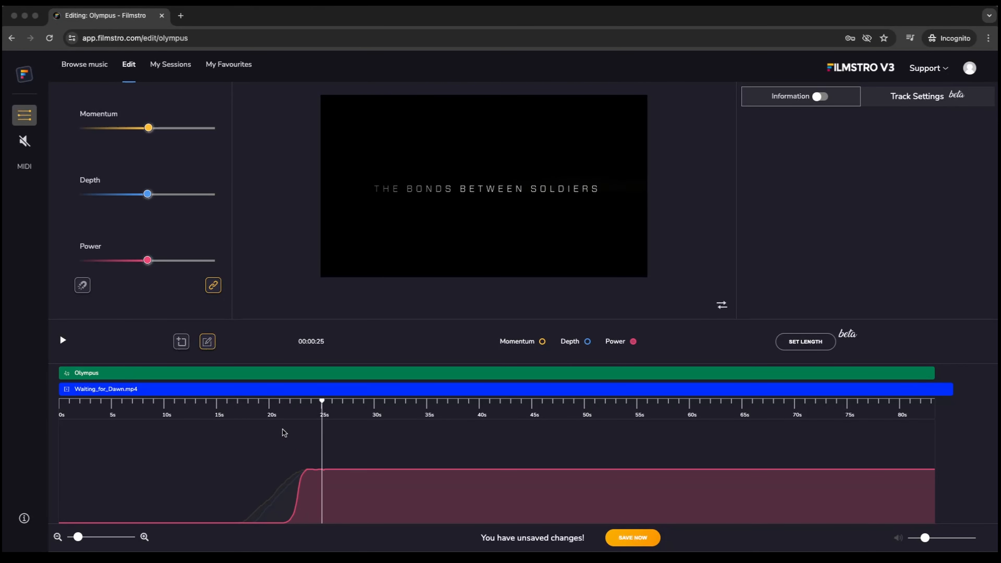
pyautogui.click(252, 402)
pyautogui.press('space')
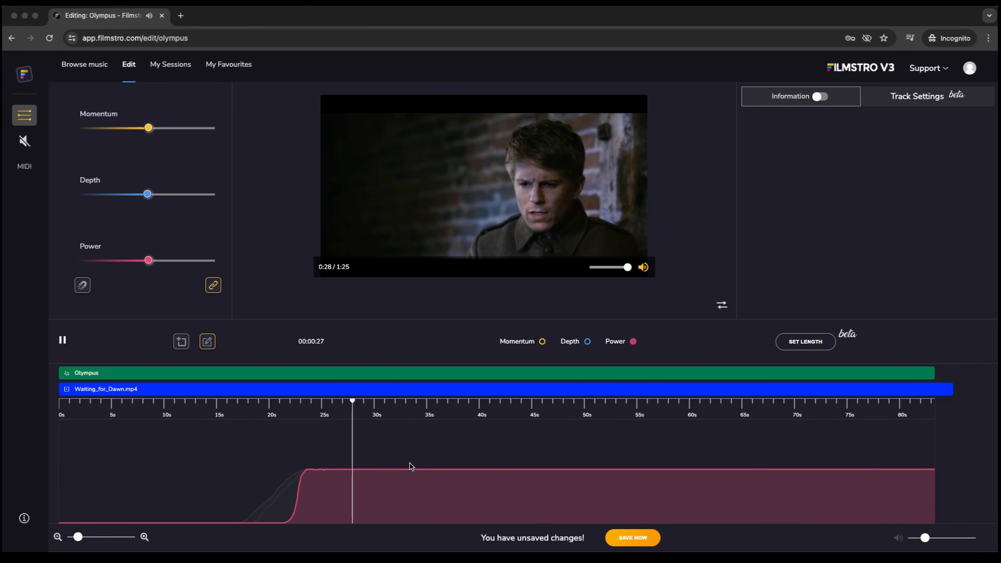
pyautogui.press('space')
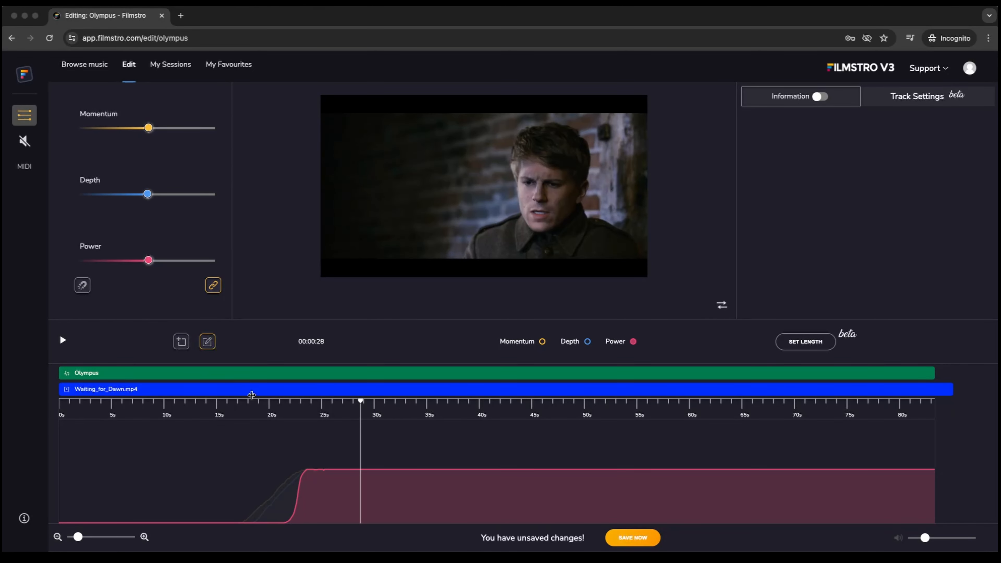
# Step: Try combining Latch mode with the Pen tool, drawing a dip in the Power curve between about 32 and 40 seconds
pyautogui.click(83, 287)
pyautogui.click(83, 288)
pyautogui.click(180, 343)
pyautogui.click(207, 347)
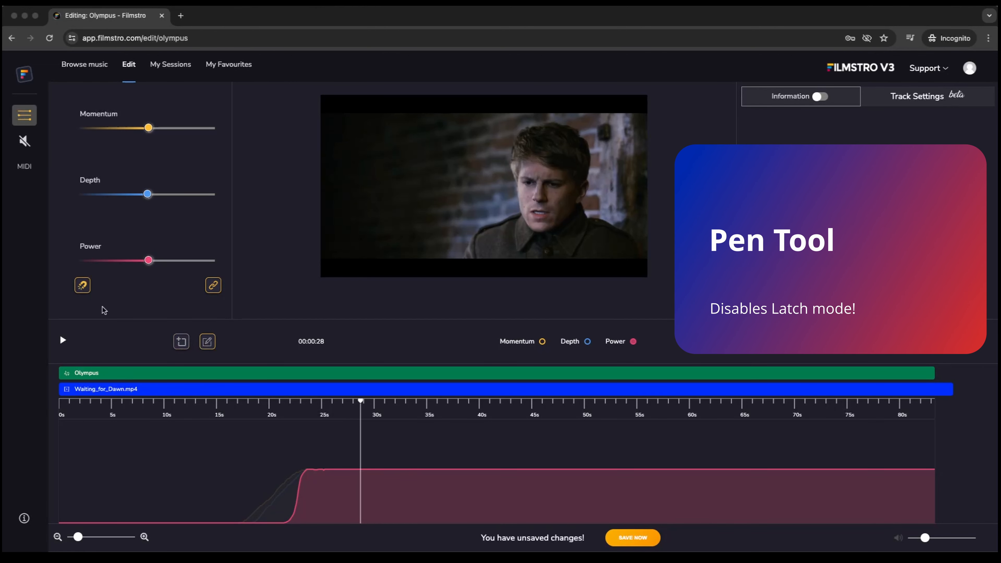
pyautogui.moveTo(394, 470); pyautogui.dragTo(445, 494)
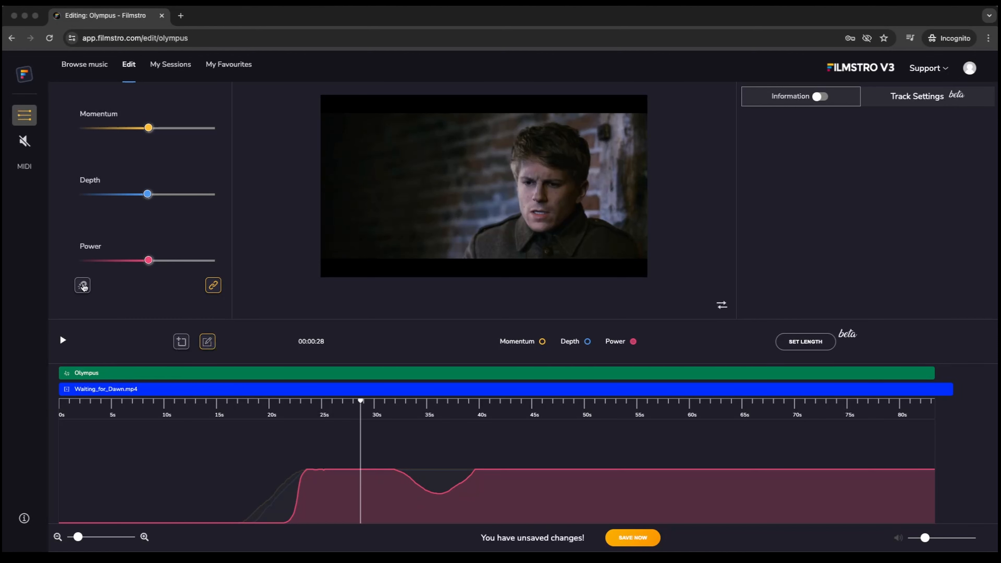
pyautogui.click(441, 477)
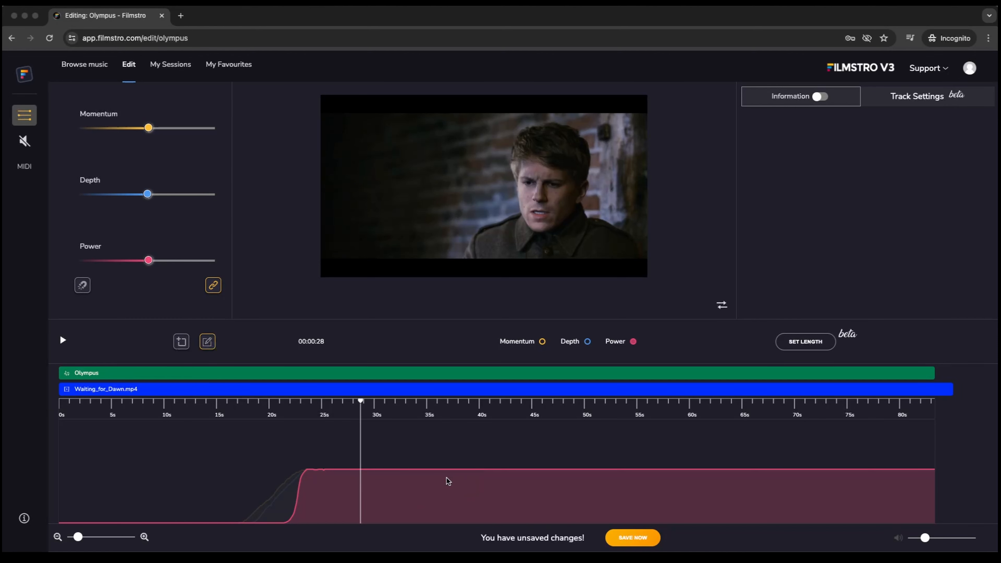
# Step: Play the video with the score from about 28 to 34 seconds
pyautogui.click(351, 404)
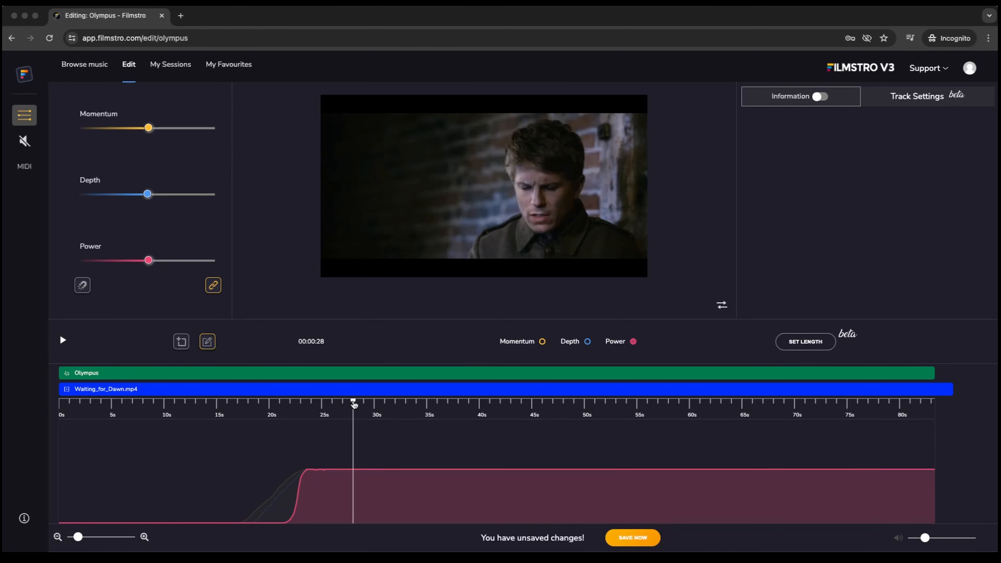
pyautogui.press('space')
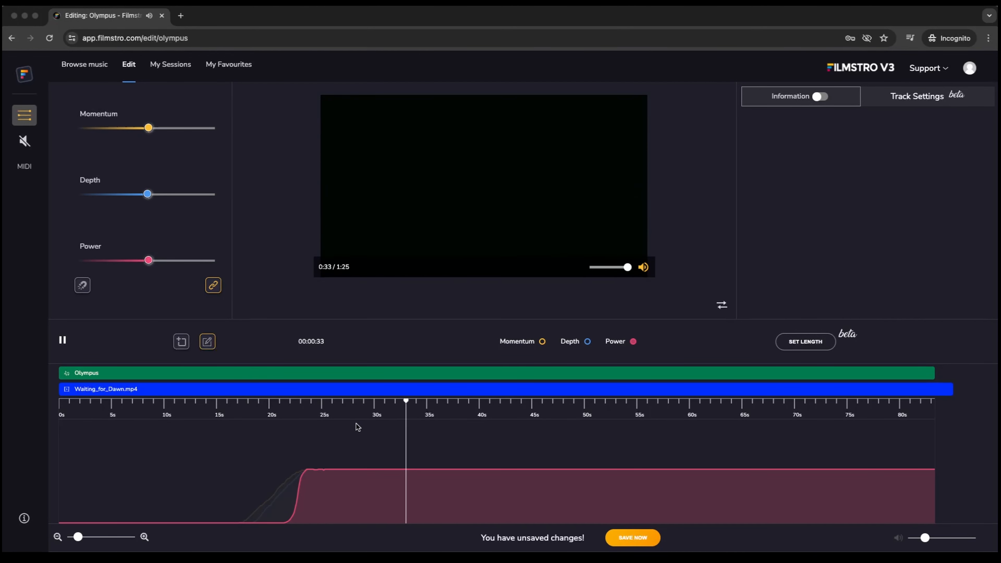
pyautogui.press('space')
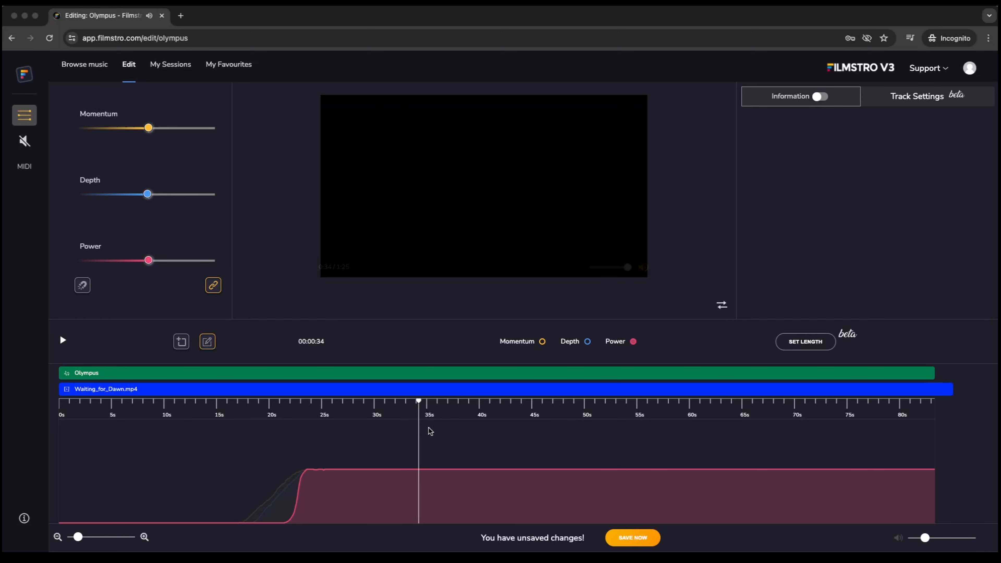
# Step: Scrub through the video between about 29 and 36 seconds to examine the trench scene cuts, returning to about 29 seconds
pyautogui.click(367, 403)
pyautogui.moveTo(399, 403); pyautogui.dragTo(416, 404)
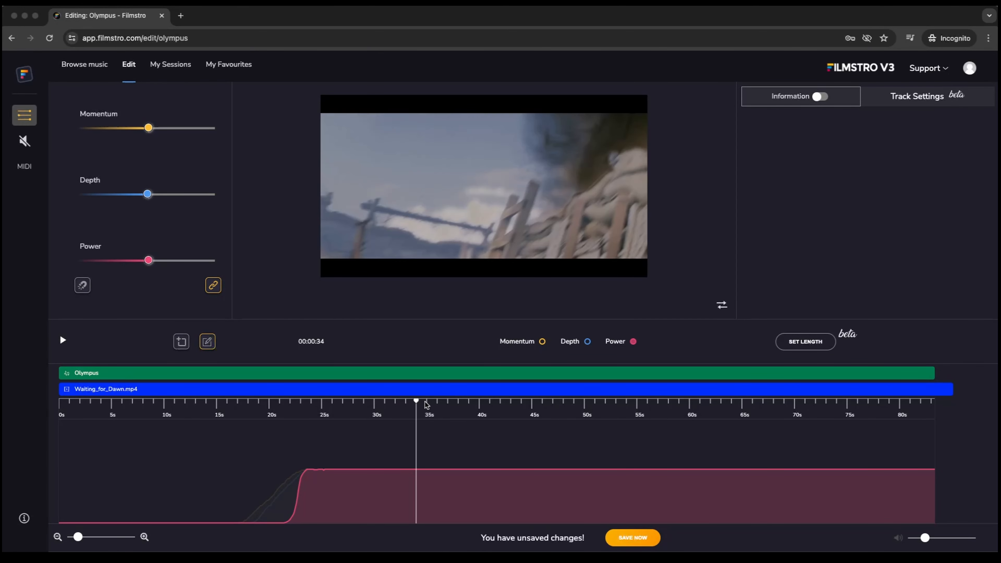
pyautogui.click(426, 404)
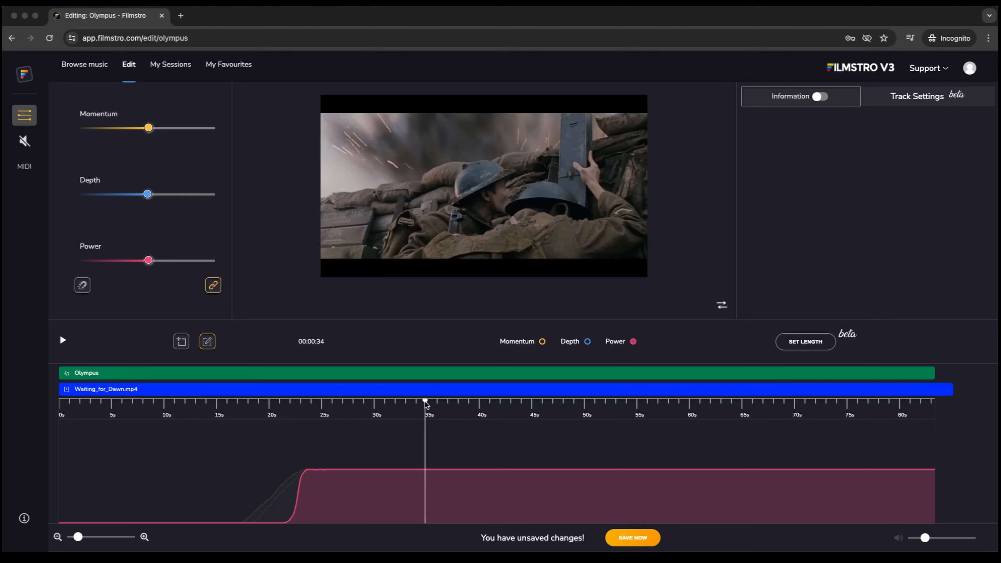
pyautogui.click(439, 402)
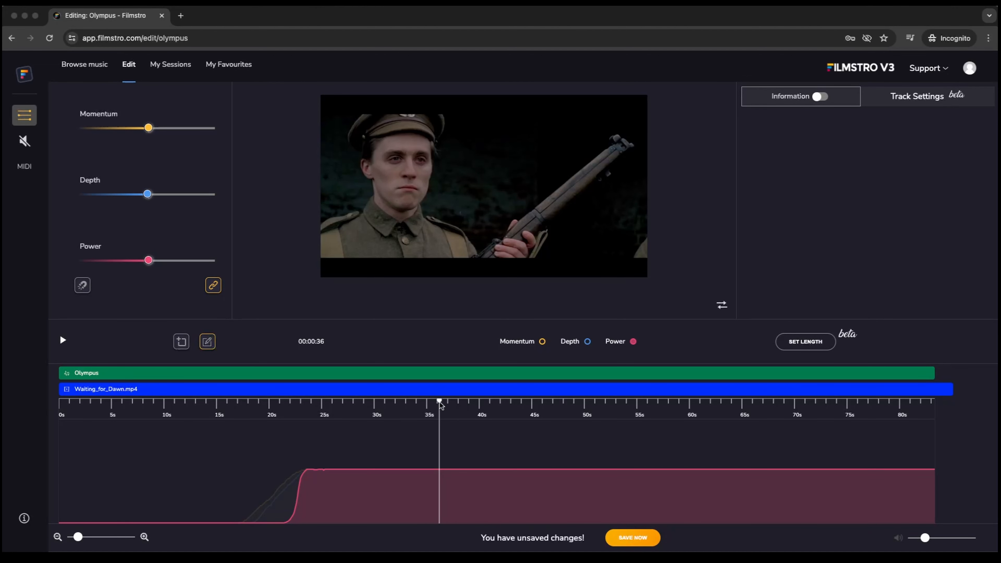
pyautogui.click(417, 402)
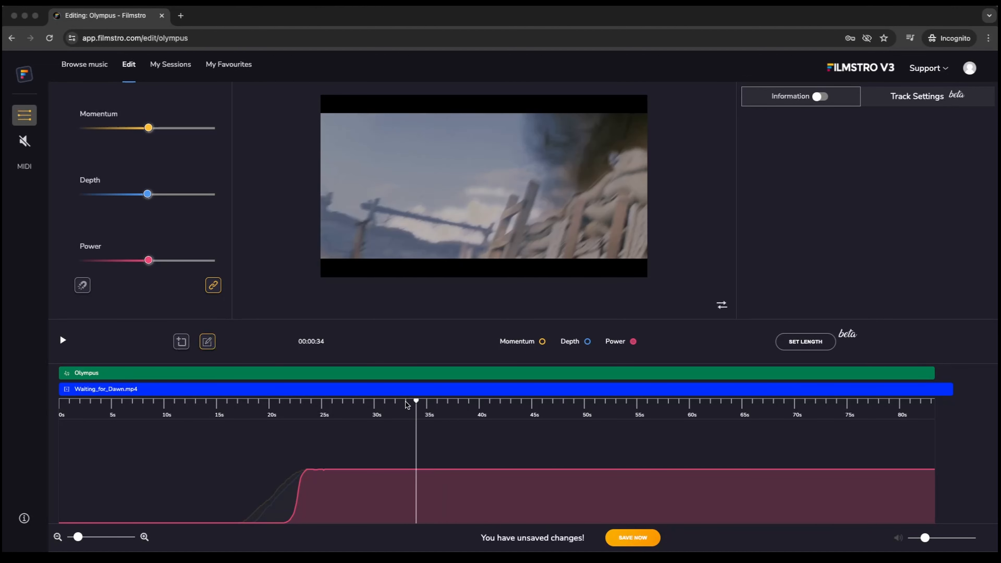
pyautogui.click(405, 403)
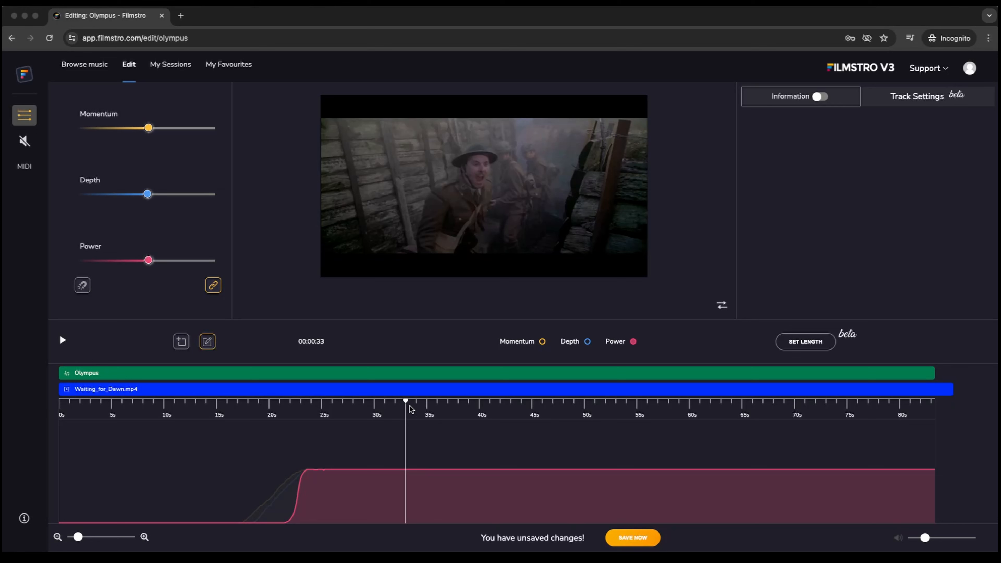
pyautogui.moveTo(451, 208)
pyautogui.click(371, 403)
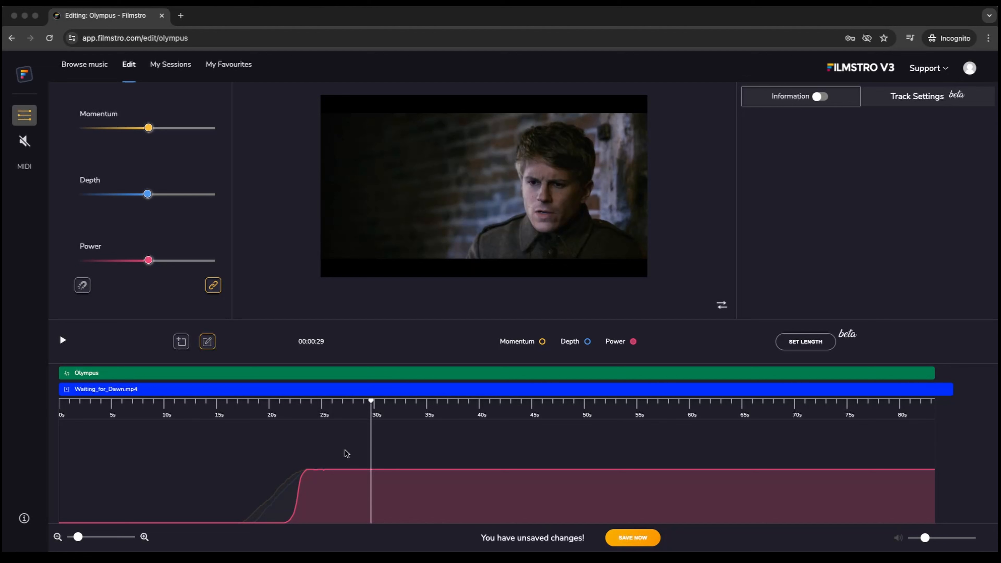
# Step: View the MIDI controller options and return to the Momentum, Depth and Power sliders
pyautogui.click(35, 172)
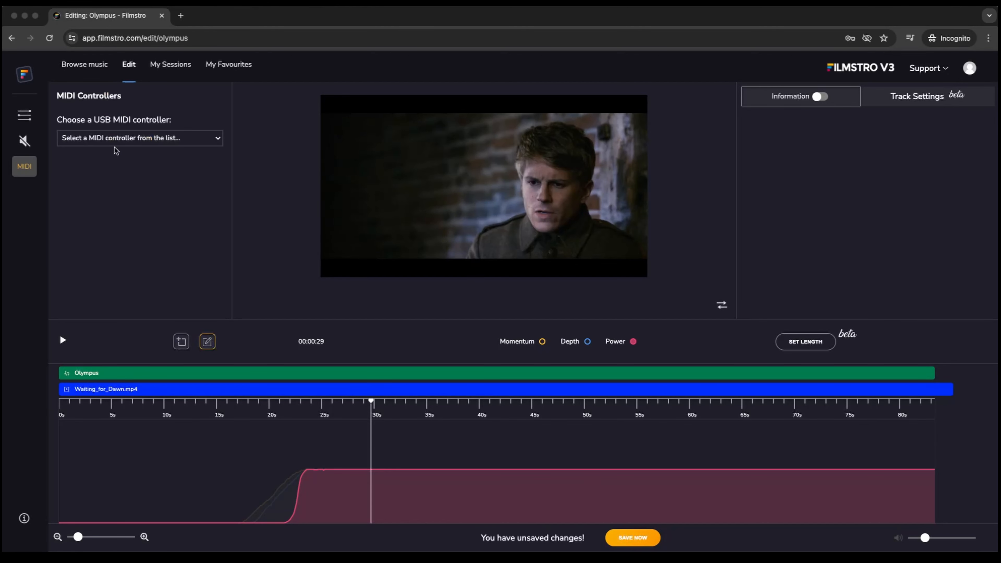
pyautogui.click(28, 120)
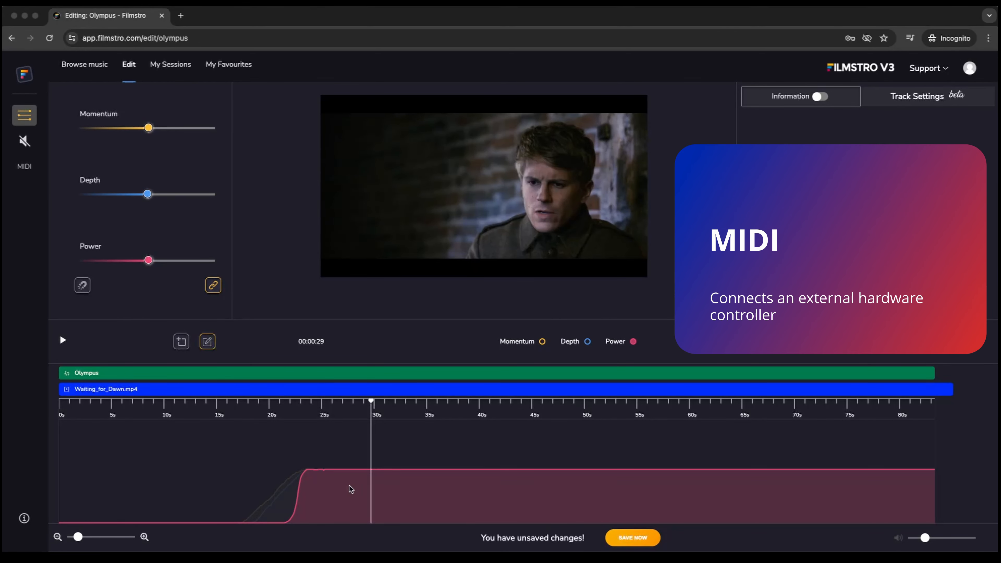
# Step: Play briefly from about 27 seconds and switch the timeline focus through the Depth and Momentum curves back to Power
pyautogui.click(347, 402)
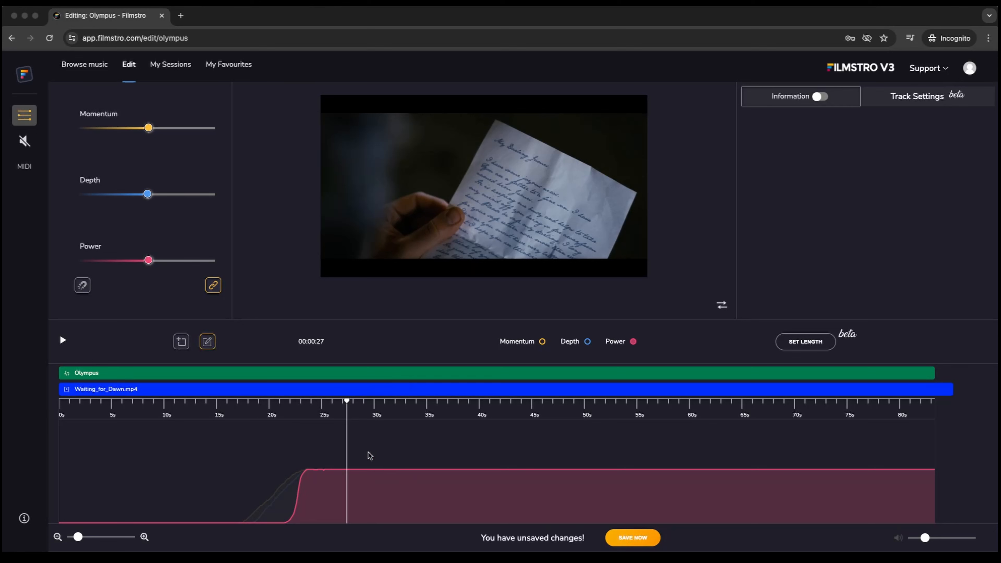
pyautogui.press('space')
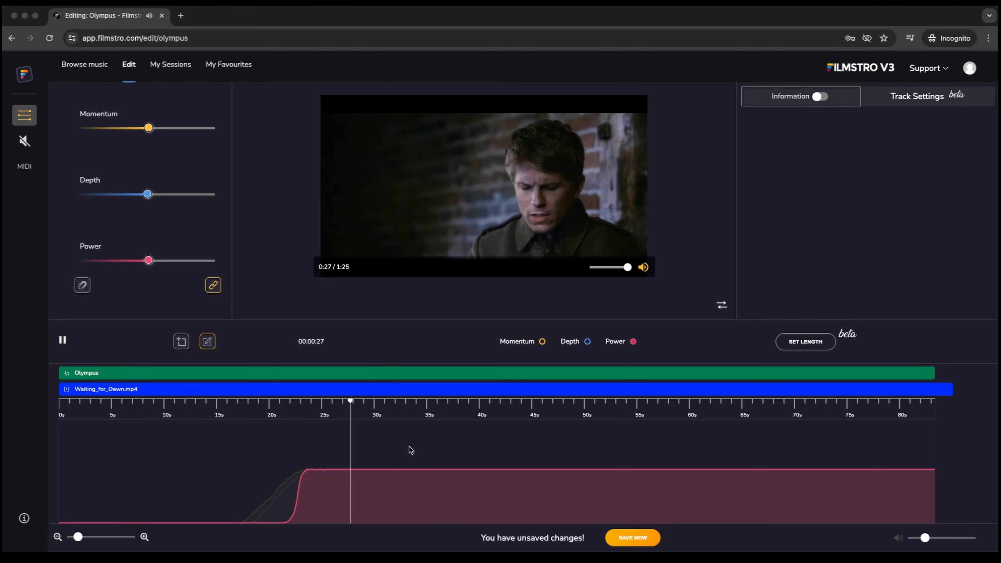
pyautogui.click(587, 342)
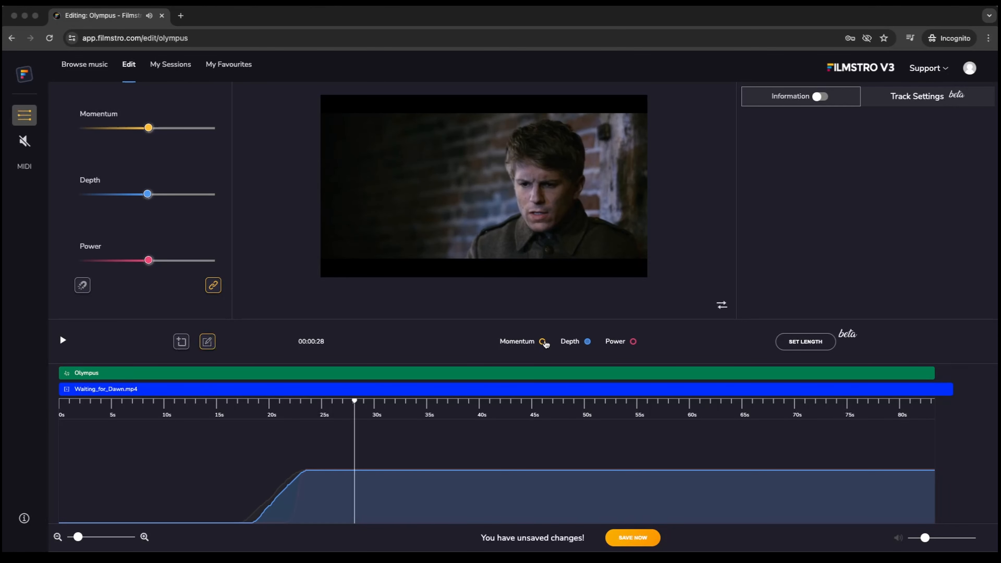
pyautogui.click(543, 343)
pyautogui.click(587, 342)
pyautogui.click(633, 342)
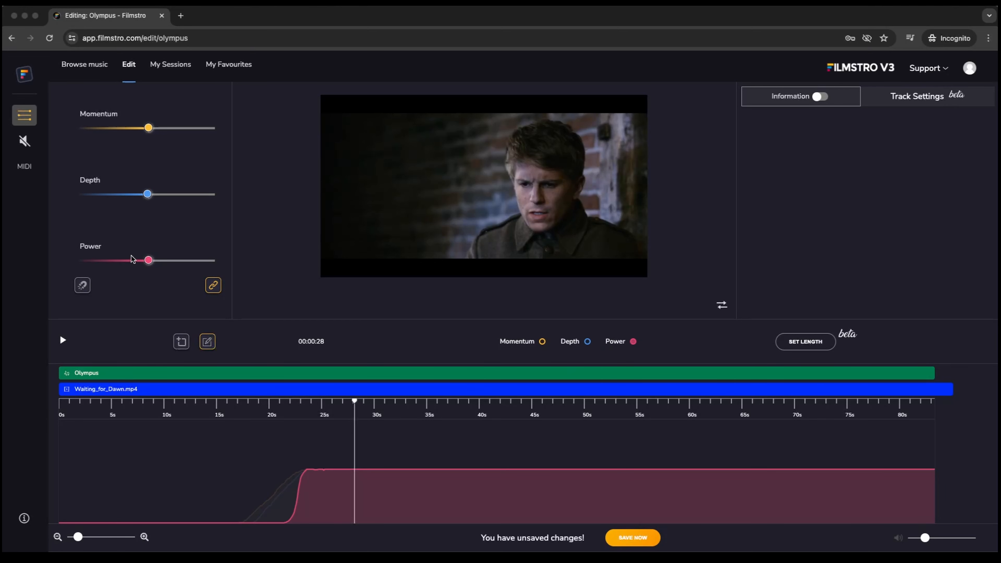
# Step: Nudge Power up slightly at about 28 seconds and shift the curve focus to Depth and Momentum through their sliders
pyautogui.click(150, 261)
pyautogui.moveTo(151, 263)
pyautogui.mouseDown()
pyautogui.moveTo(164, 263)
pyautogui.moveTo(141, 263)
pyautogui.moveTo(152, 264)
pyautogui.mouseUp()
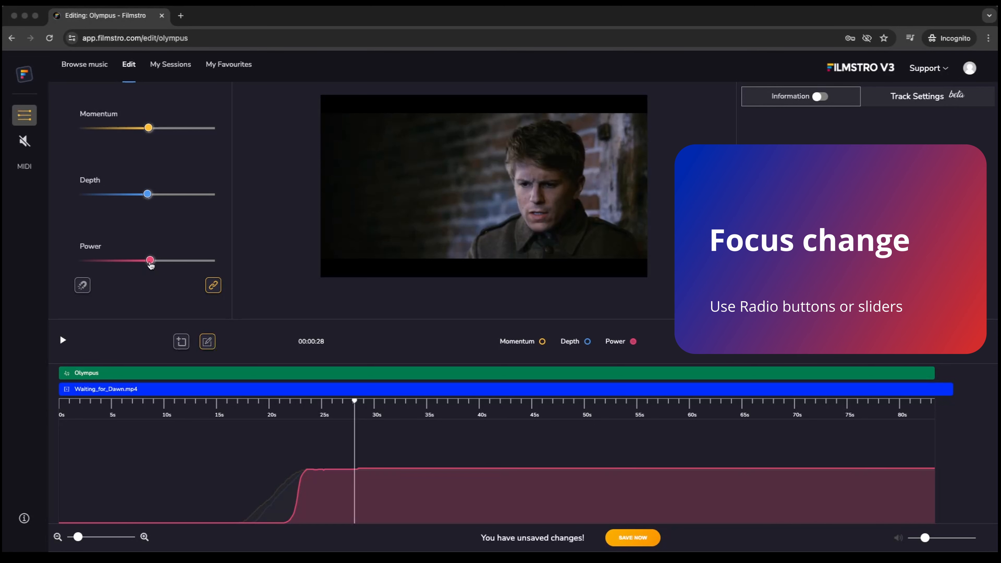
pyautogui.click(147, 194)
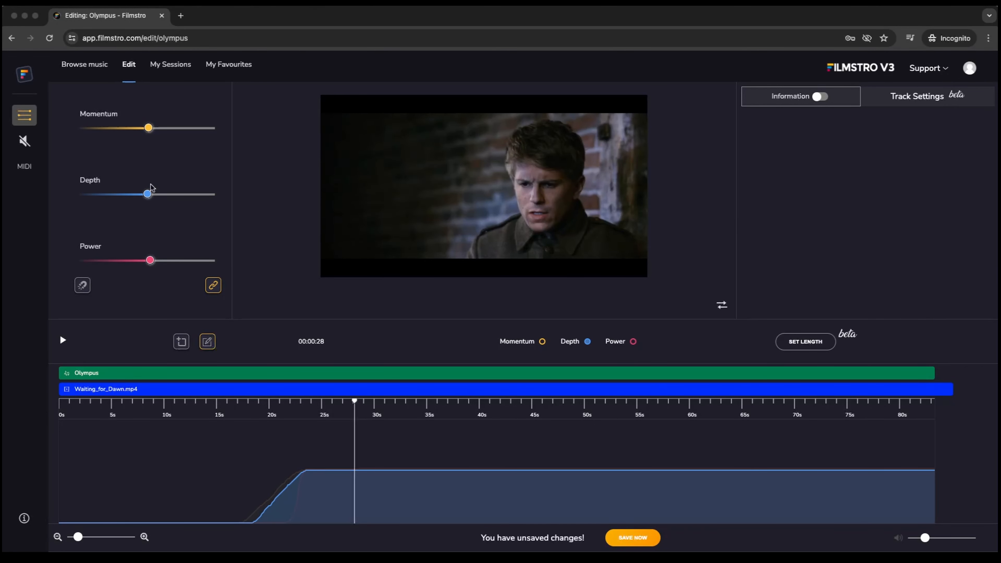
pyautogui.click(148, 128)
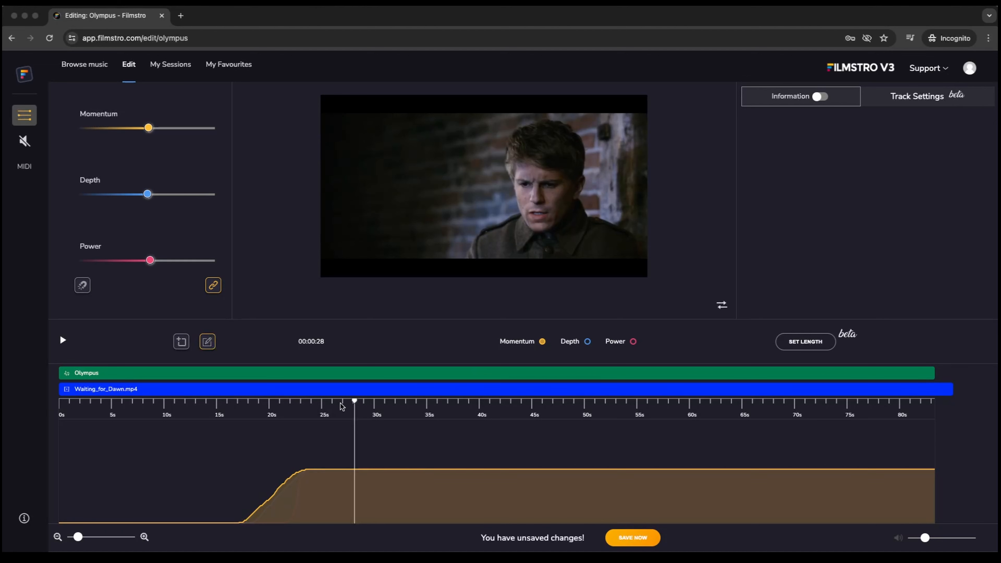
# Step: Play from about 27 to 36 seconds, raising Power to near maximum live between about 31 and 34 seconds
pyautogui.click(345, 403)
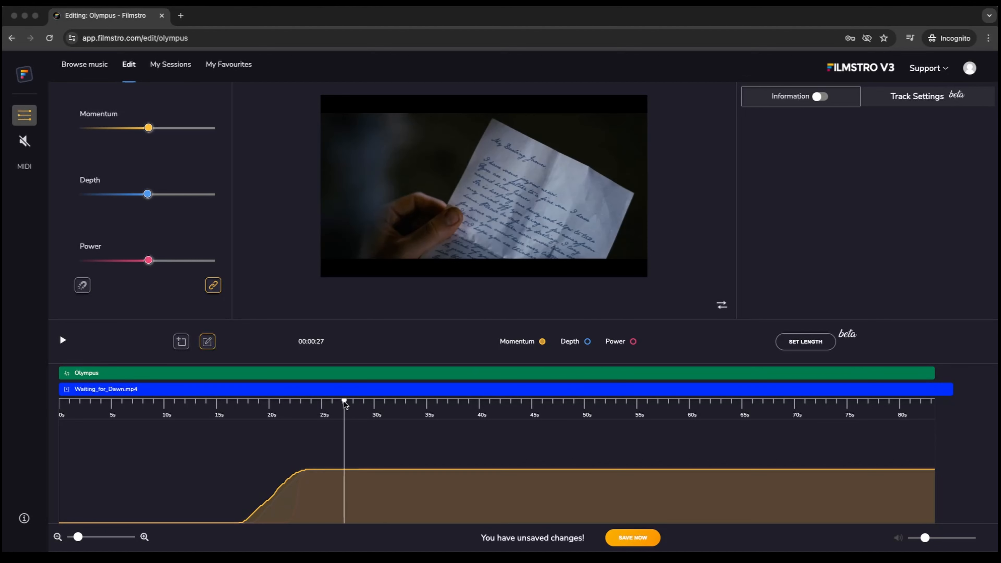
pyautogui.press('space')
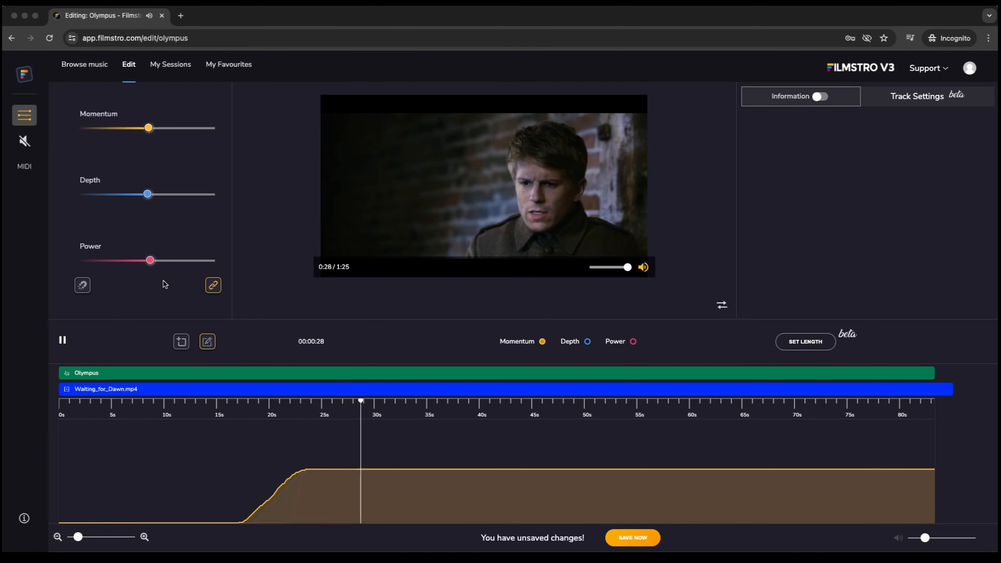
pyautogui.click(152, 261)
pyautogui.moveTo(152, 263); pyautogui.dragTo(212, 262)
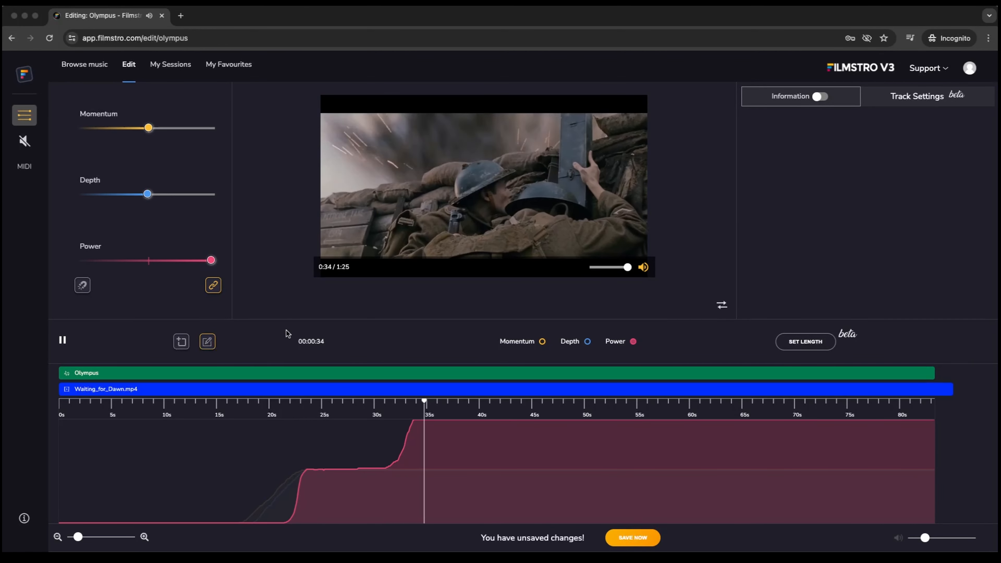
pyautogui.press('space')
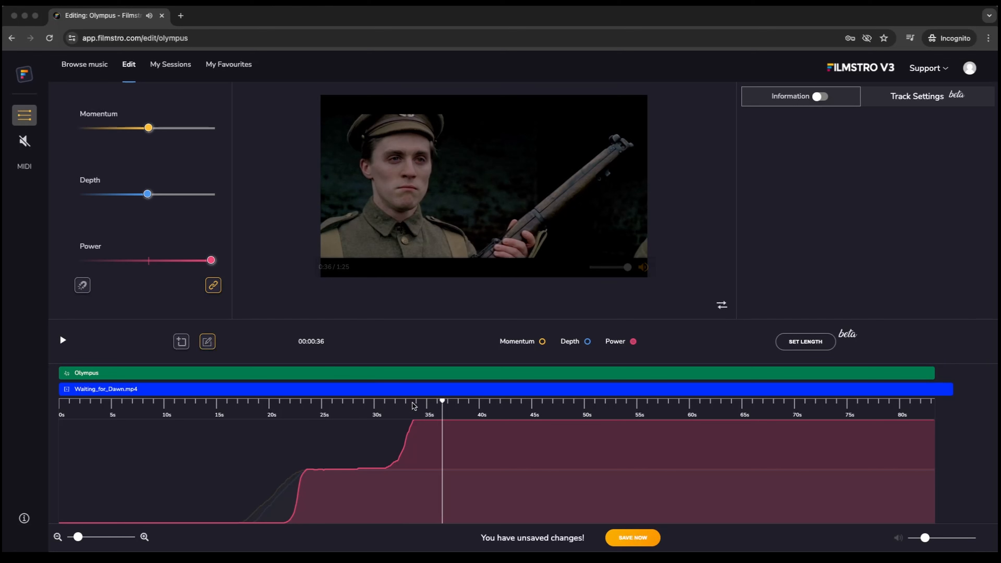
# Step: Replay from about 29 to 34 seconds, re-recording the Power rise live to near maximum between about 31 and 33 seconds
pyautogui.click(366, 404)
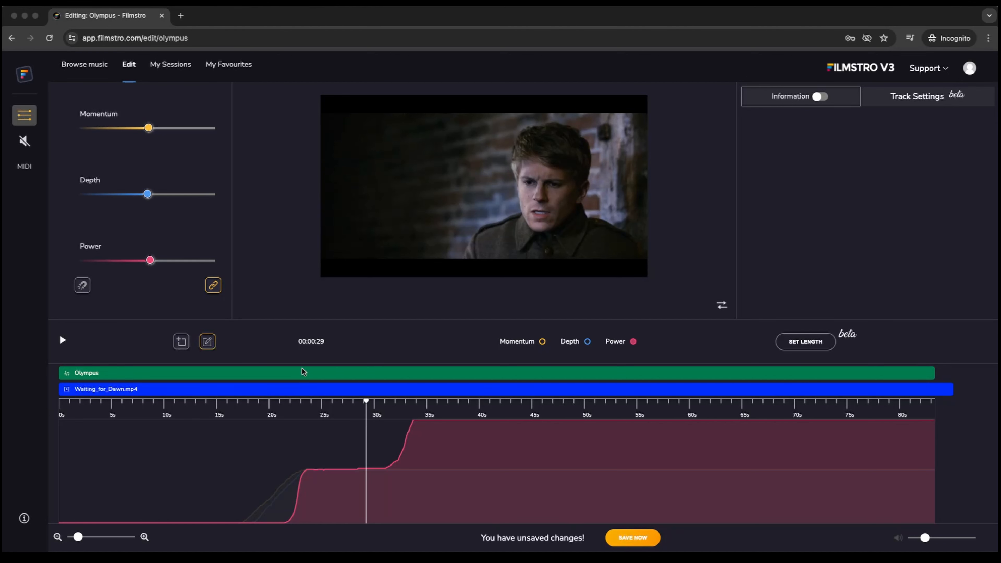
pyautogui.press('space')
pyautogui.moveTo(150, 260); pyautogui.dragTo(212, 262)
pyautogui.press('space')
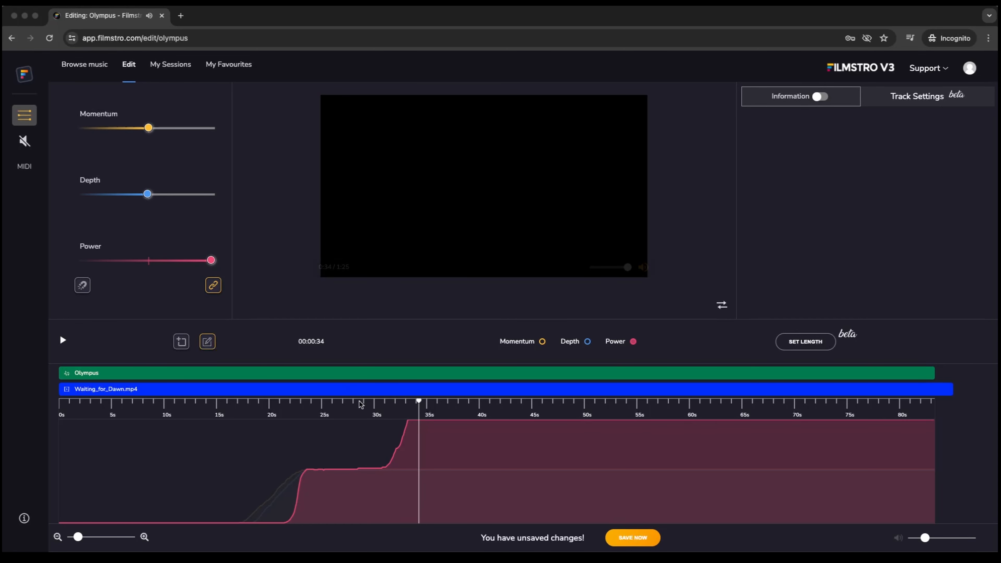
# Step: Raise the music volume slightly, replay from about 28 to 36 seconds, and return the playhead to about 31 seconds
pyautogui.click(360, 403)
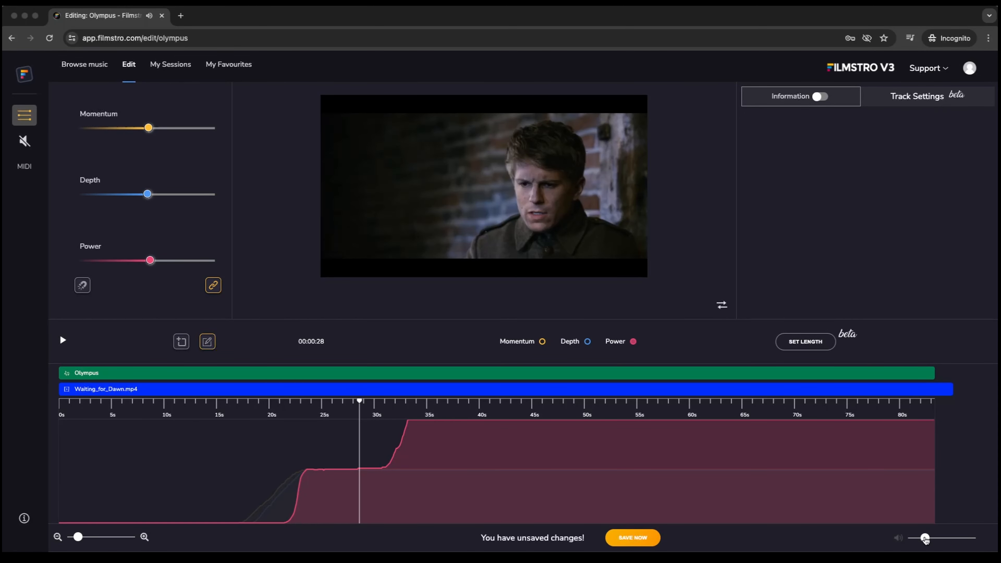
pyautogui.moveTo(925, 538); pyautogui.dragTo(936, 538)
pyautogui.press('space')
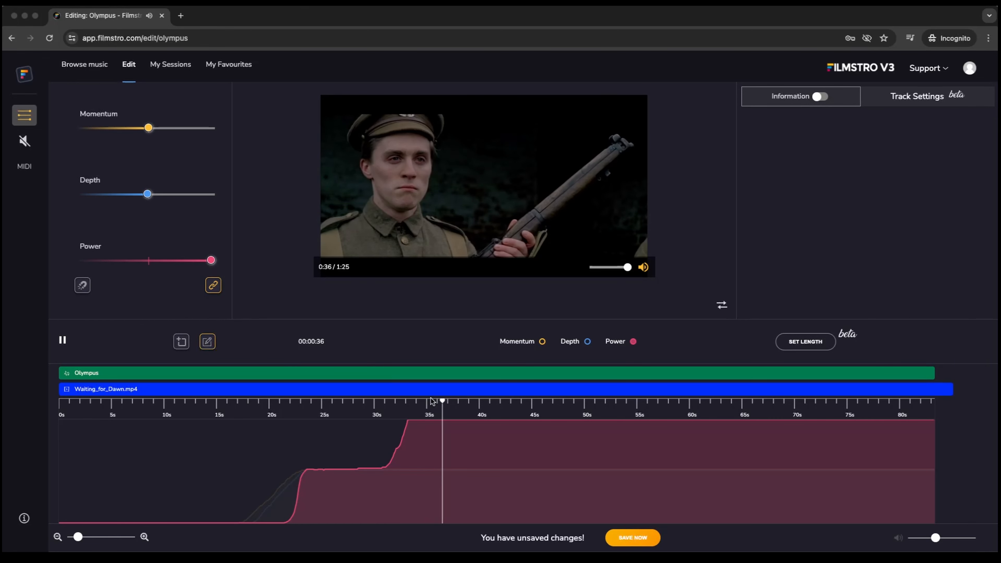
pyautogui.click(390, 400)
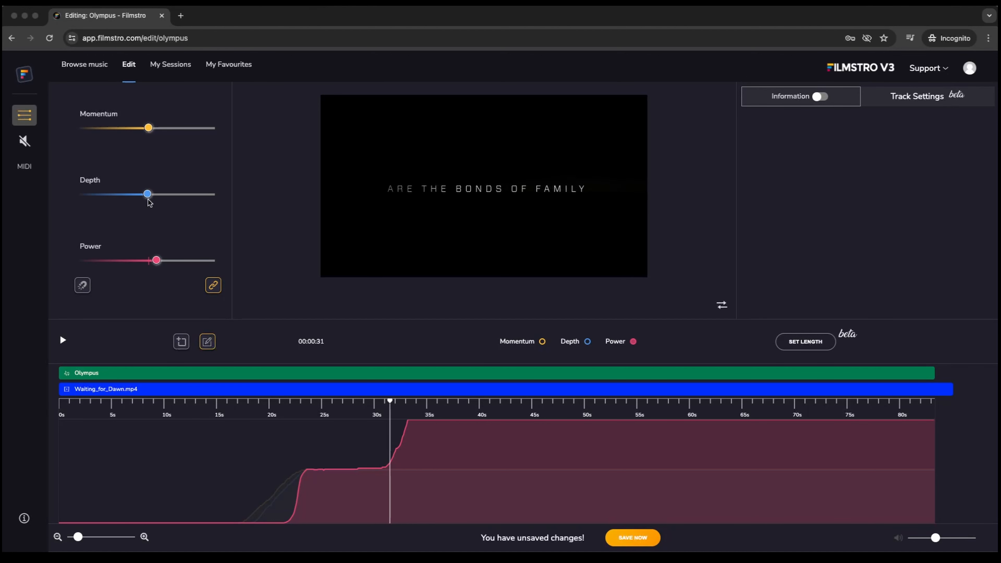
# Step: Unlink the sliders from the timeline, play from about 29 seconds to audition near-maximum Momentum and Power, and mute the trailer's audio
pyautogui.click(214, 285)
pyautogui.click(363, 403)
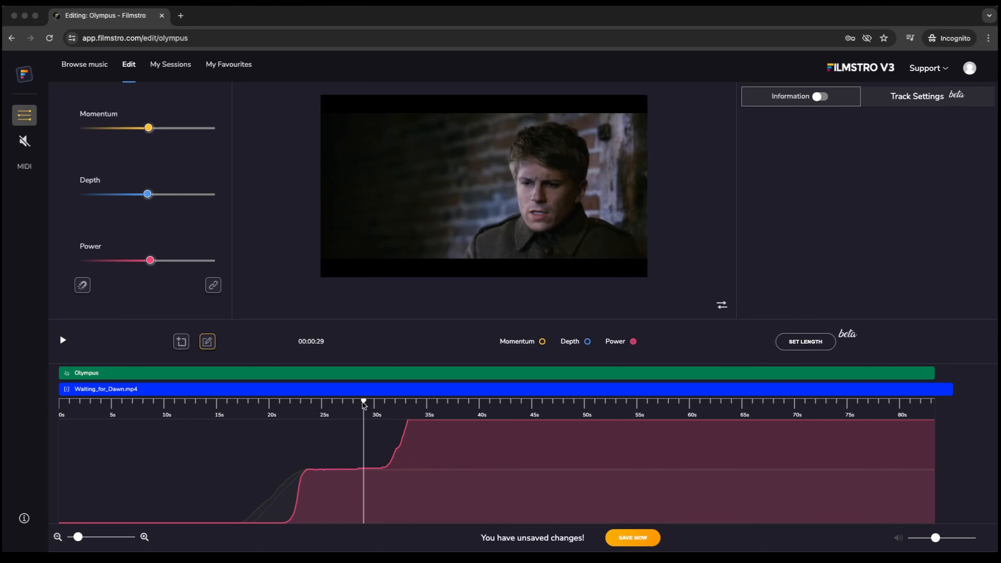
pyautogui.press('space')
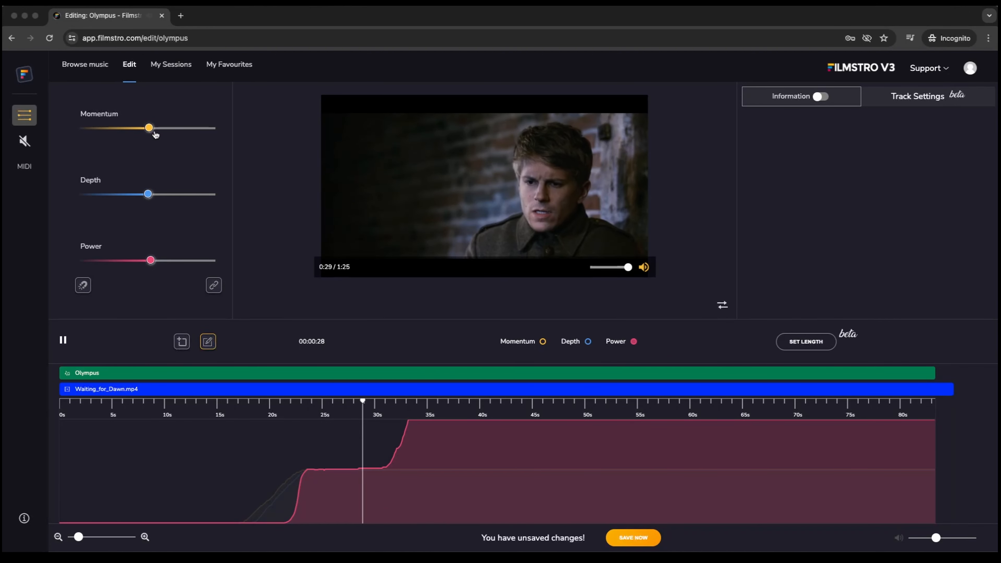
pyautogui.moveTo(149, 127); pyautogui.dragTo(212, 133)
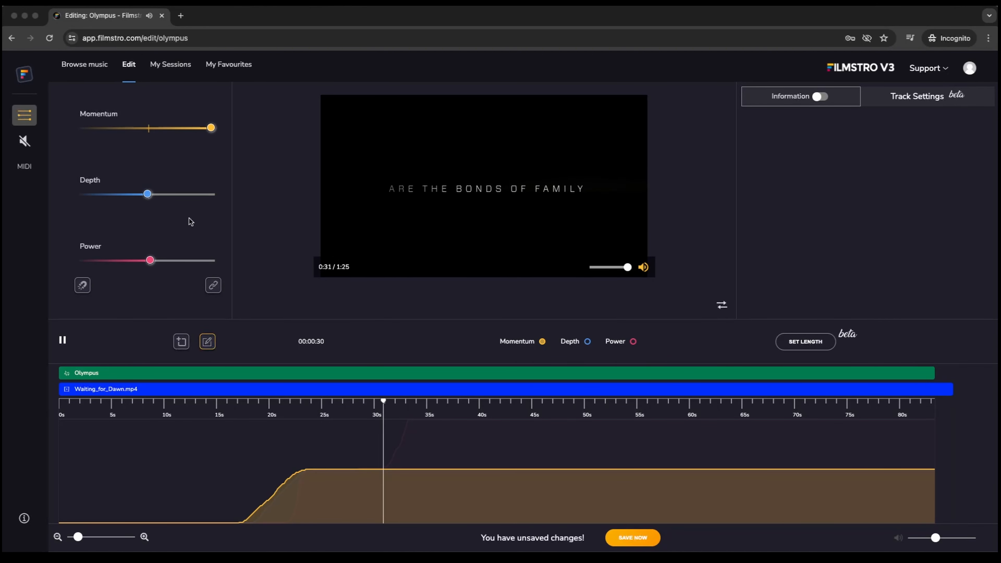
pyautogui.moveTo(151, 266); pyautogui.dragTo(216, 268)
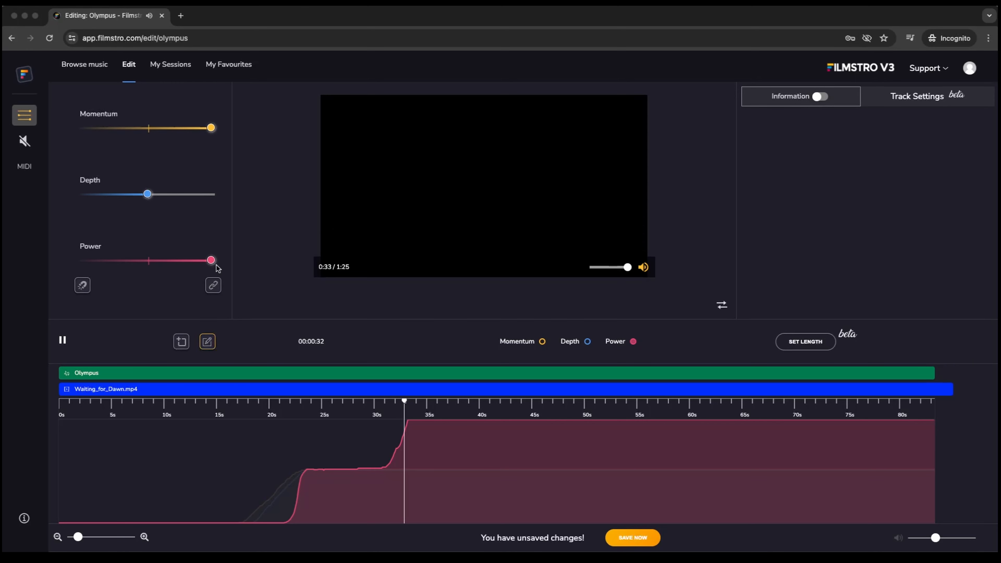
pyautogui.click(643, 267)
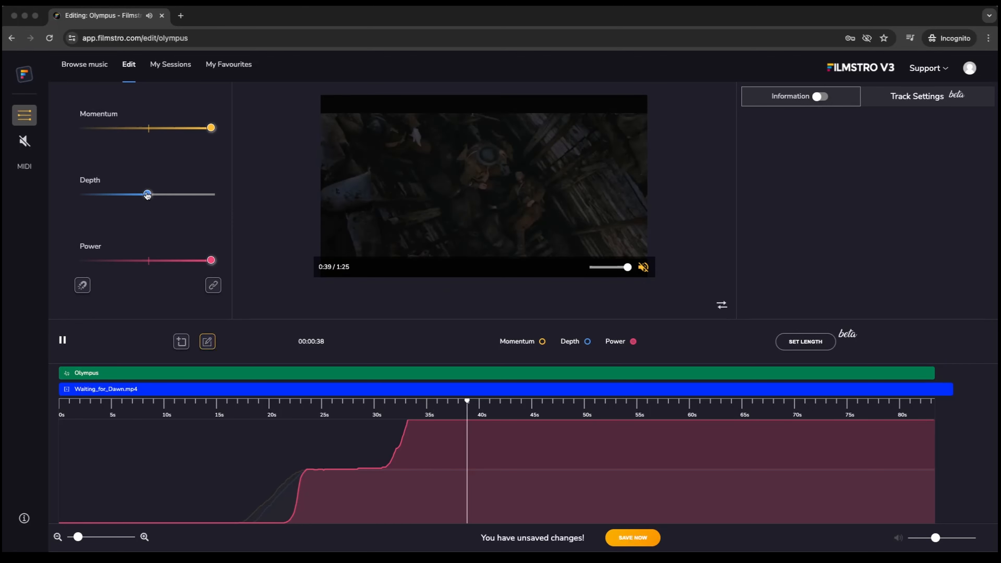
# Step: Audition Depth by alternating its slider between near maximum and the middle, pausing playback at about one minute
pyautogui.moveTo(147, 195); pyautogui.dragTo(211, 196)
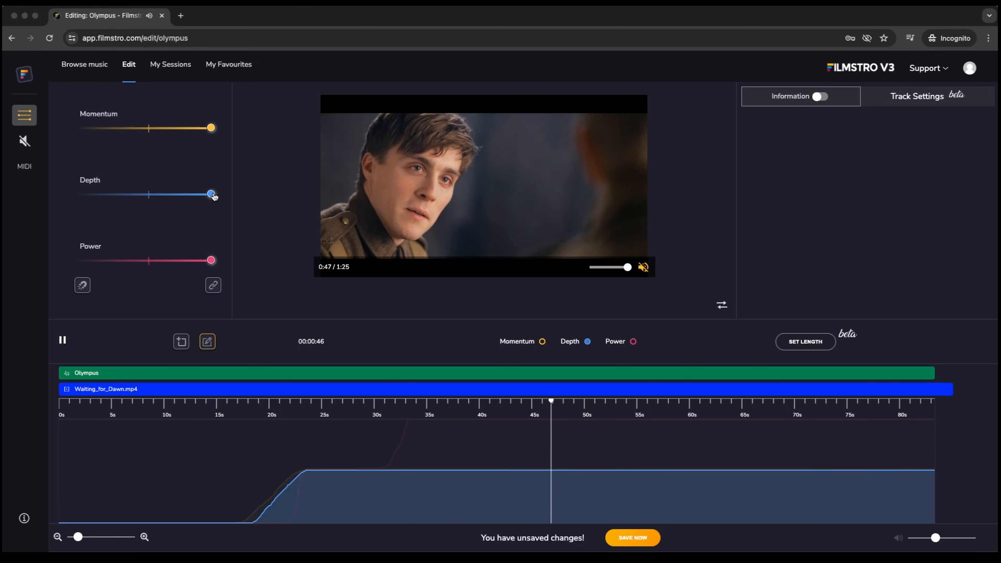
pyautogui.moveTo(211, 194); pyautogui.dragTo(151, 197)
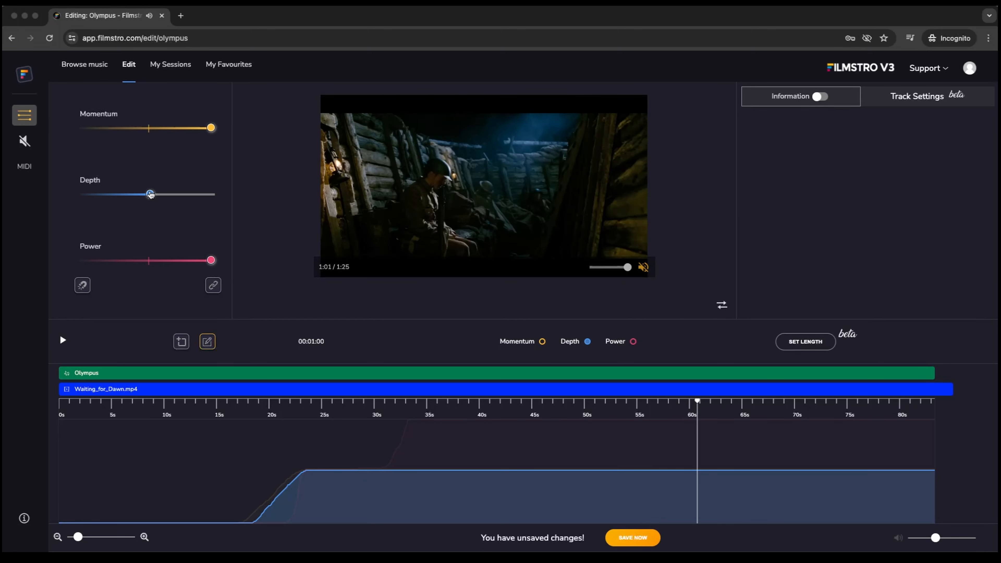
pyautogui.press('space')
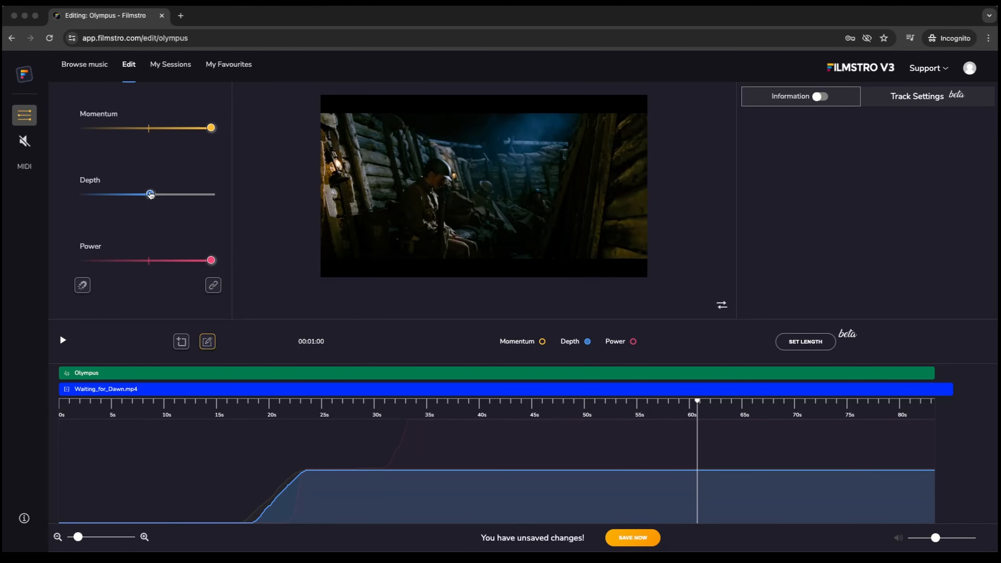
pyautogui.moveTo(150, 195); pyautogui.dragTo(214, 196)
pyautogui.moveTo(211, 196); pyautogui.dragTo(153, 200)
# Step: Play from about 29 seconds with the sliders linked, recording Momentum up to near maximum between about 32 and 33 seconds
pyautogui.click(369, 402)
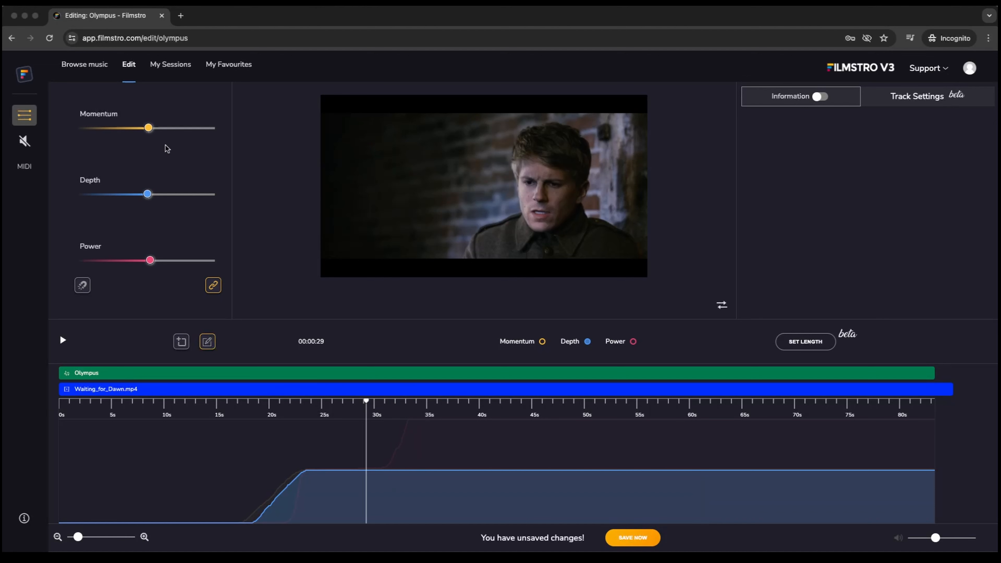
pyautogui.press('space')
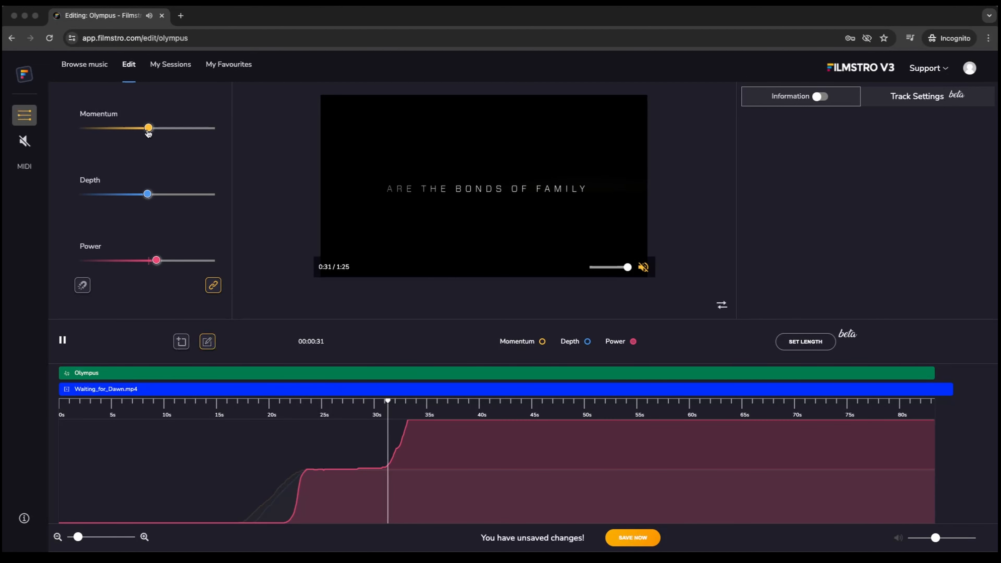
pyautogui.moveTo(148, 128); pyautogui.dragTo(213, 143)
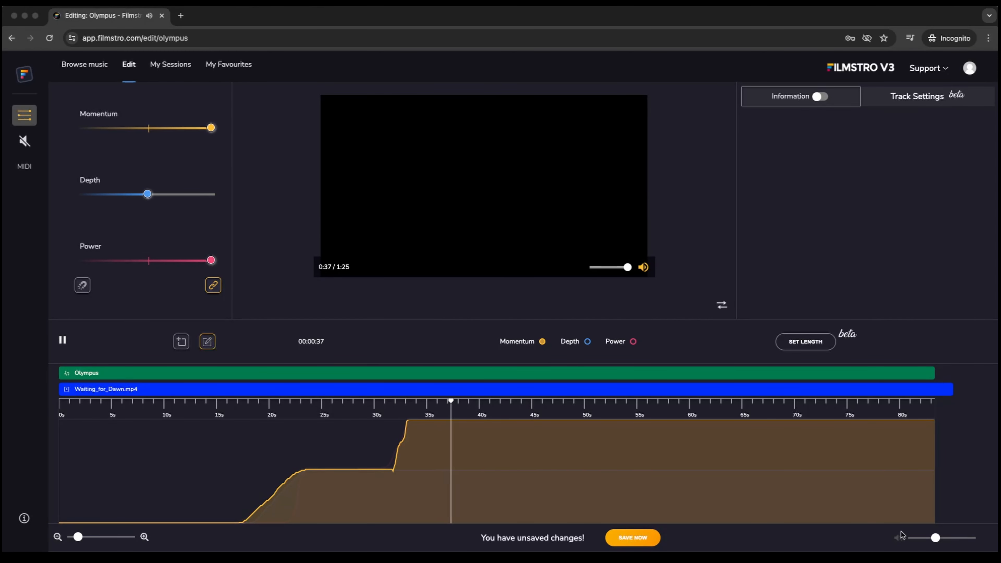
# Step: Lower the music volume and replay the passage between about 38 and 43 seconds to examine where the scene changes
pyautogui.click(928, 538)
pyautogui.moveTo(928, 541); pyautogui.dragTo(925, 541)
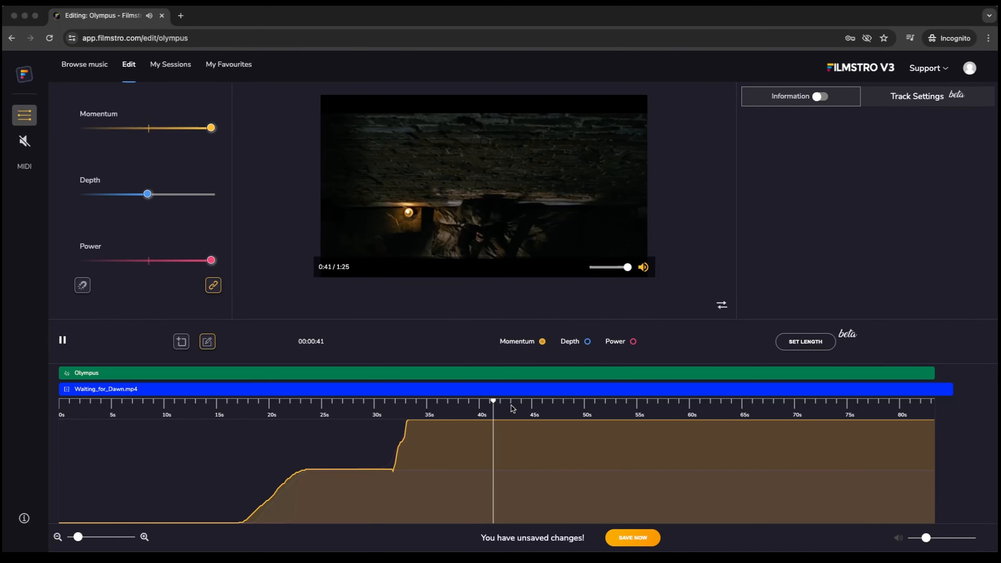
pyautogui.press('space')
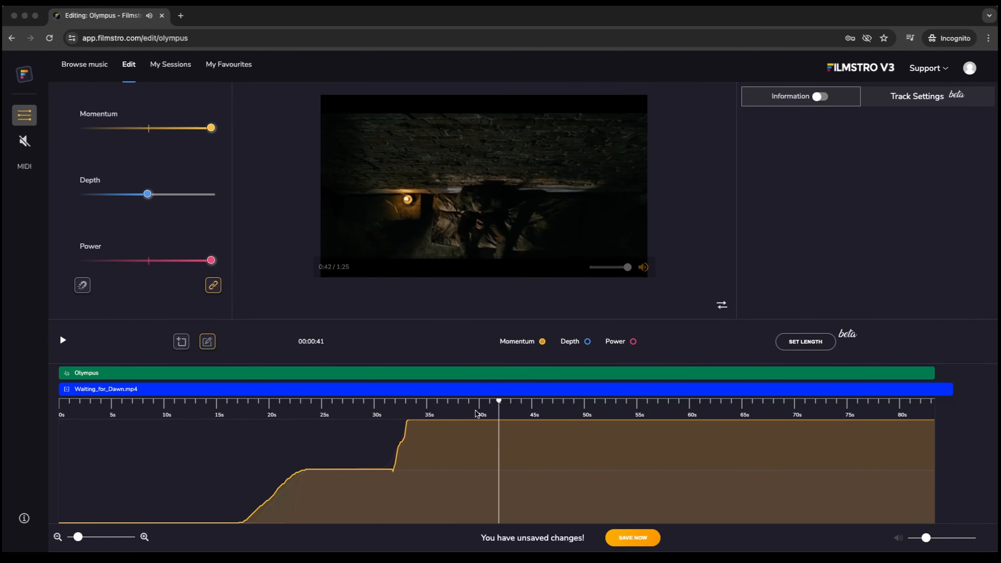
pyautogui.moveTo(475, 402); pyautogui.dragTo(504, 403)
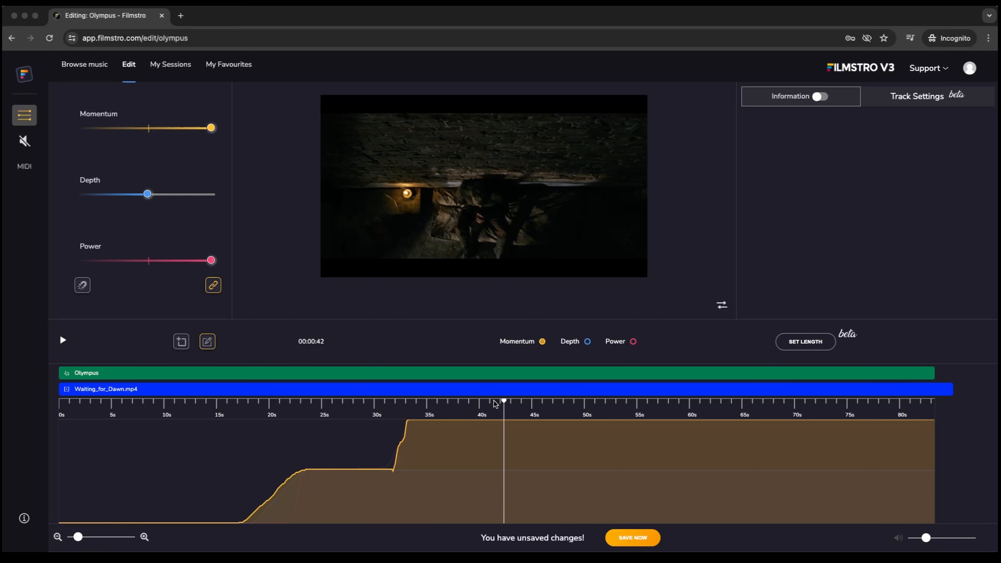
pyautogui.moveTo(926, 538); pyautogui.dragTo(912, 538)
pyautogui.press('space')
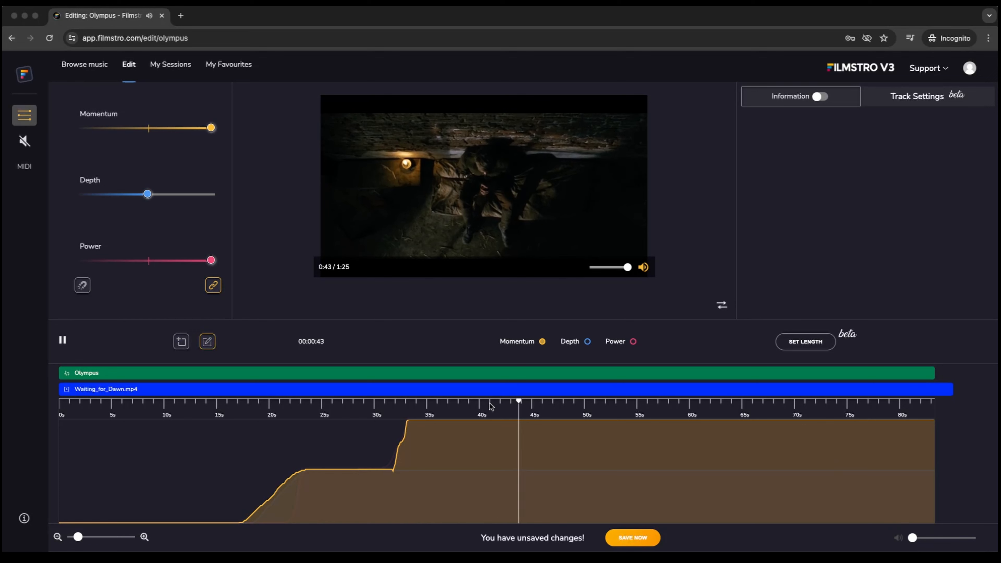
pyautogui.click(500, 401)
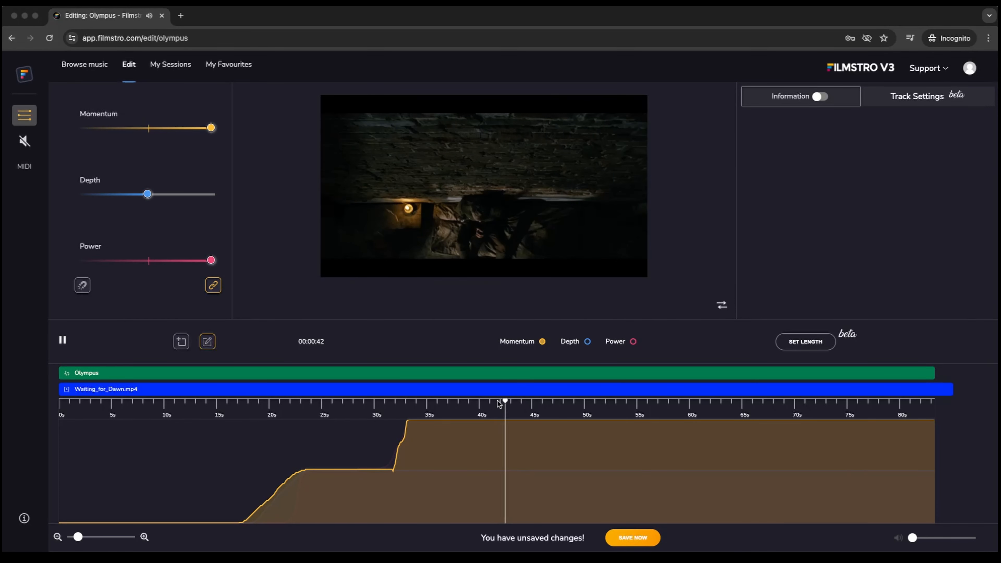
pyautogui.click(493, 402)
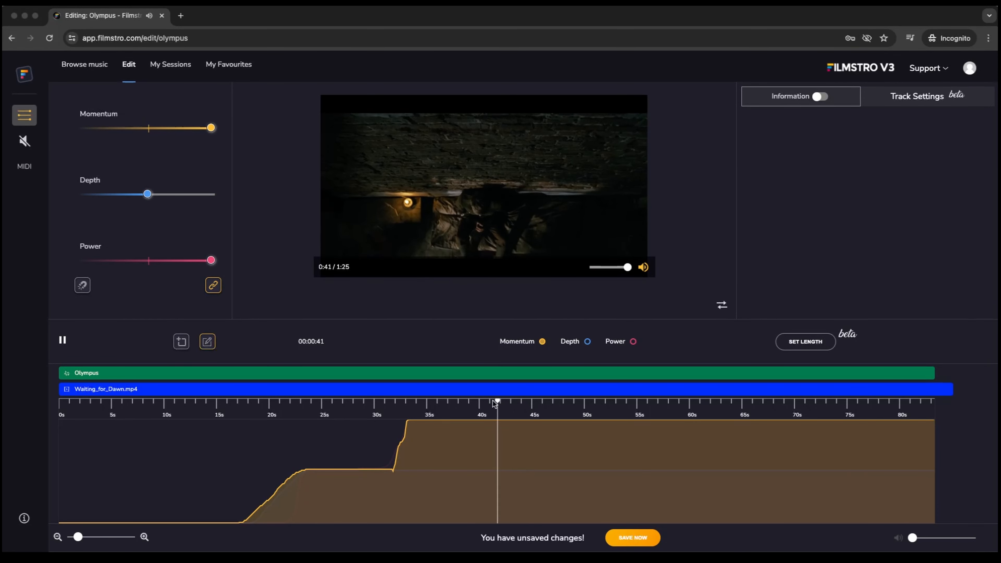
pyautogui.click(463, 402)
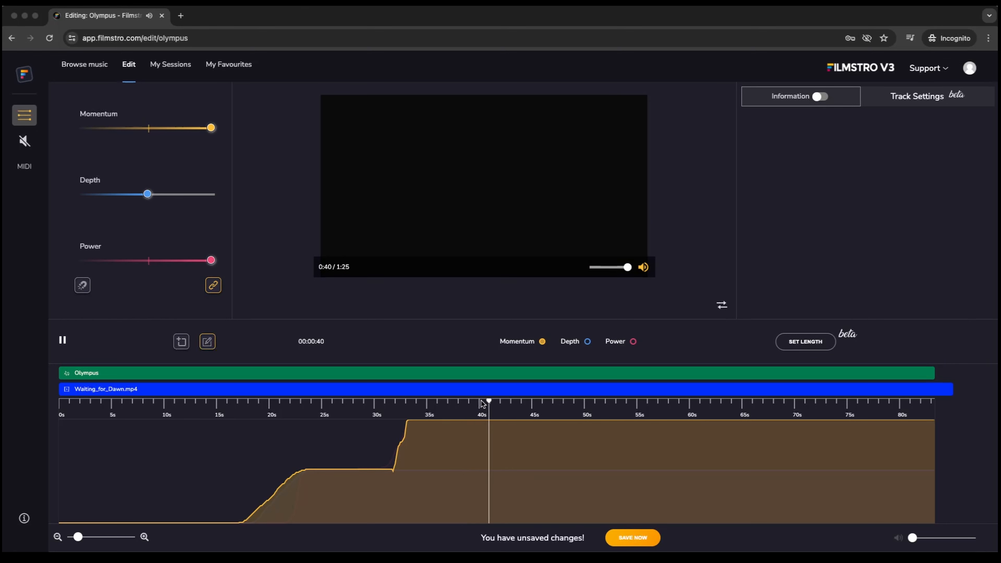
pyautogui.press('space')
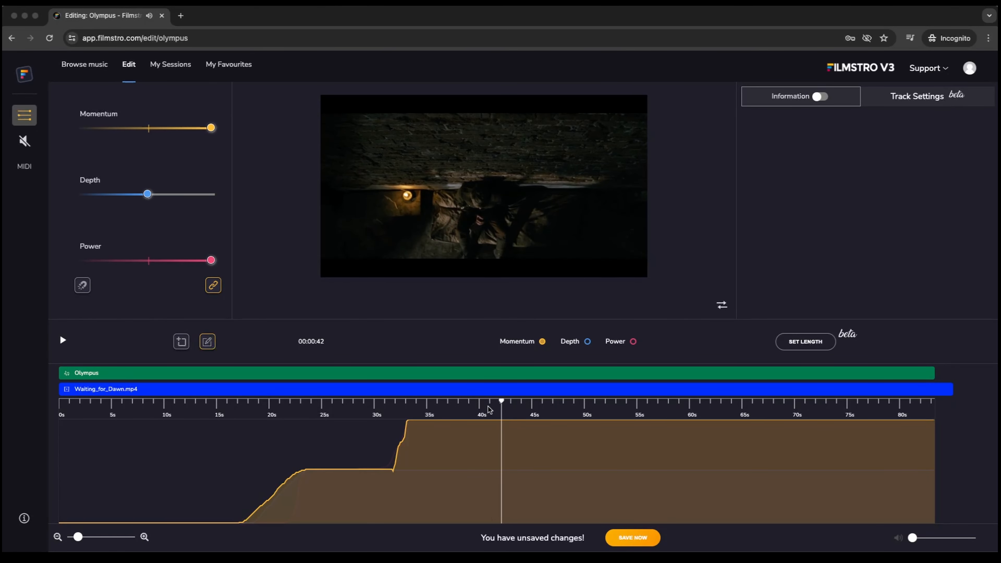
# Step: Raise the music volume again and fine-position the playhead on the cut to black at about 40 seconds
pyautogui.moveTo(913, 540); pyautogui.dragTo(937, 541)
pyautogui.moveTo(642, 266)
pyautogui.click(451, 402)
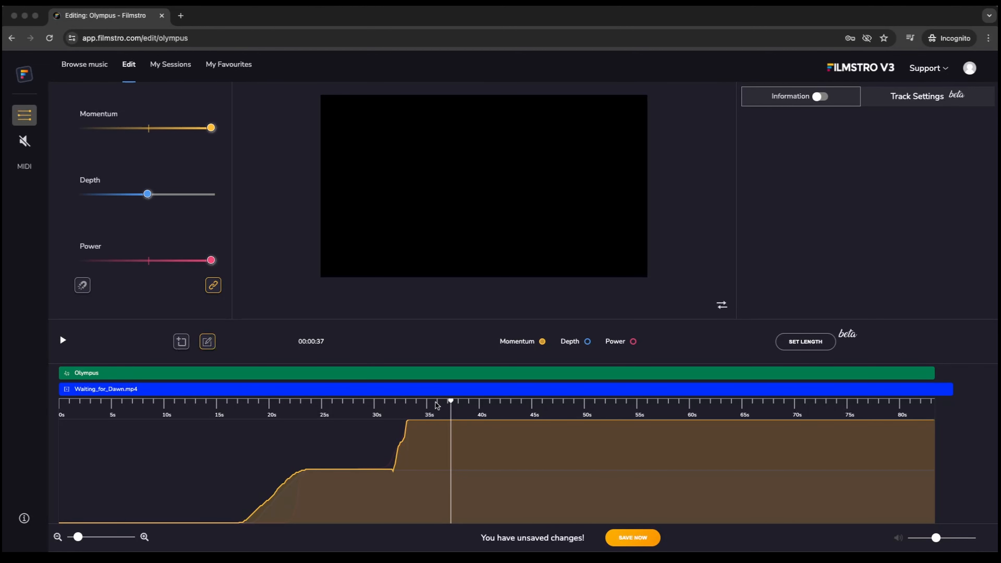
pyautogui.click(464, 403)
pyautogui.click(474, 402)
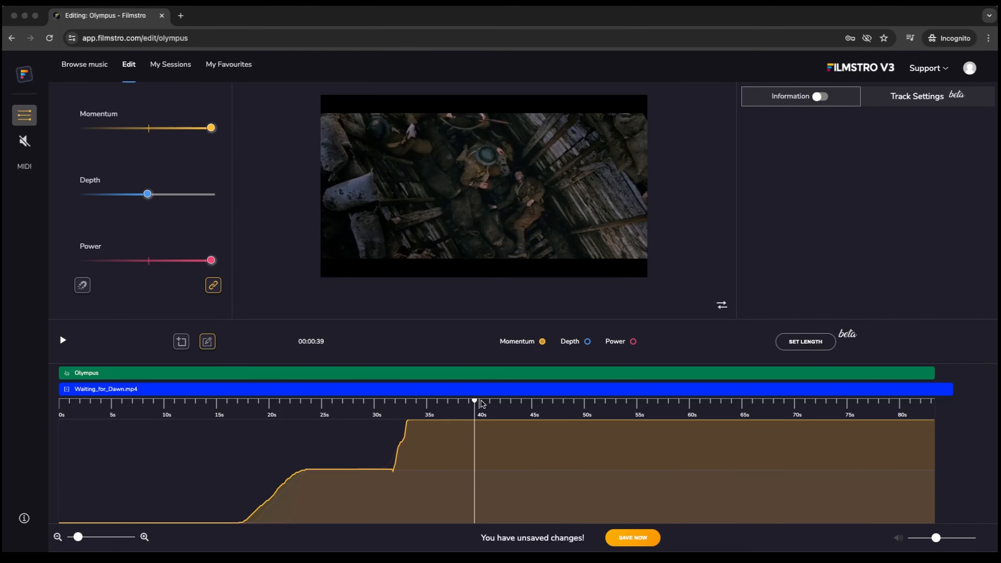
pyautogui.click(481, 402)
pyautogui.click(485, 402)
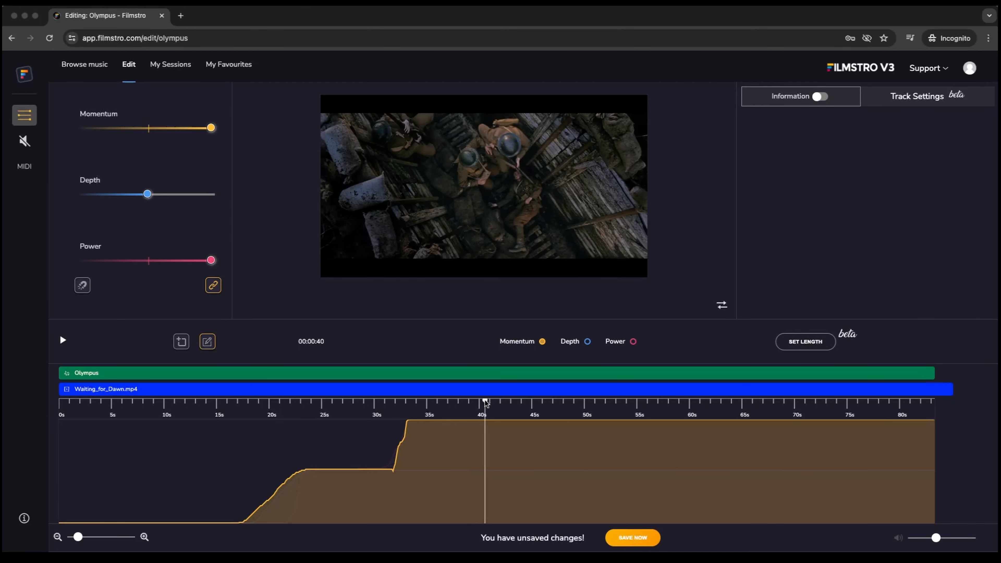
pyautogui.click(488, 402)
pyautogui.click(486, 401)
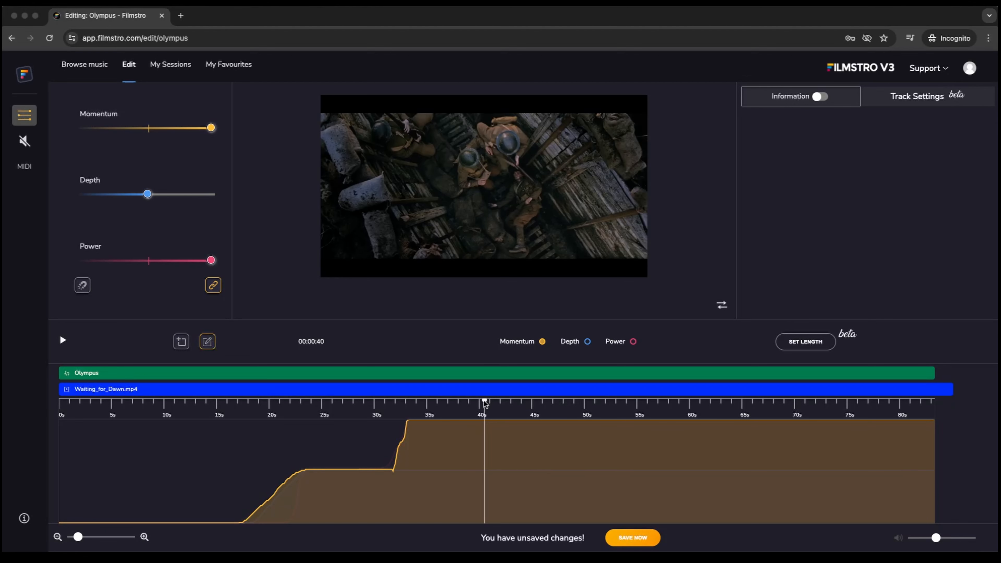
pyautogui.click(483, 401)
pyautogui.click(485, 401)
pyautogui.click(485, 401)
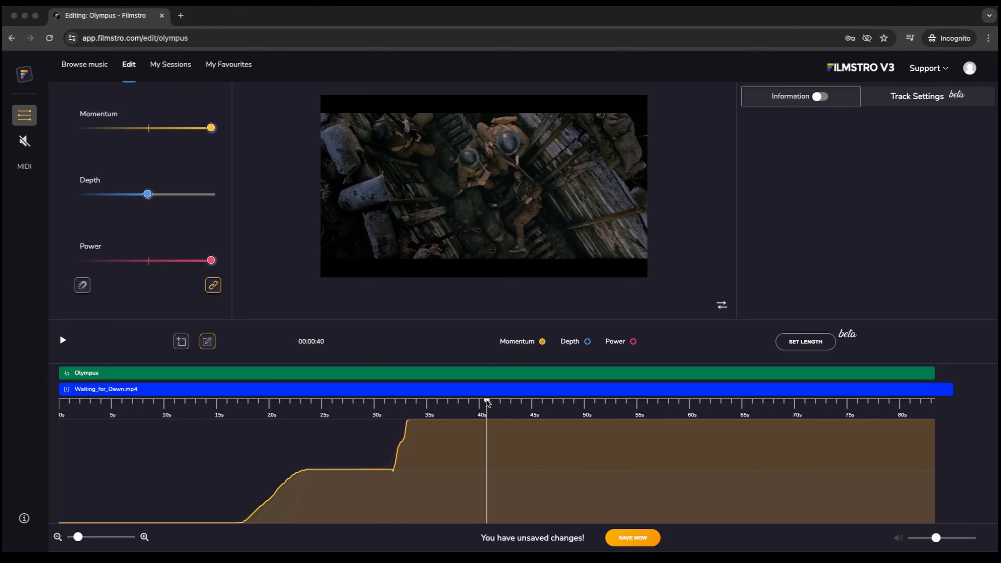
pyautogui.click(488, 401)
pyautogui.moveTo(488, 401); pyautogui.dragTo(487, 401)
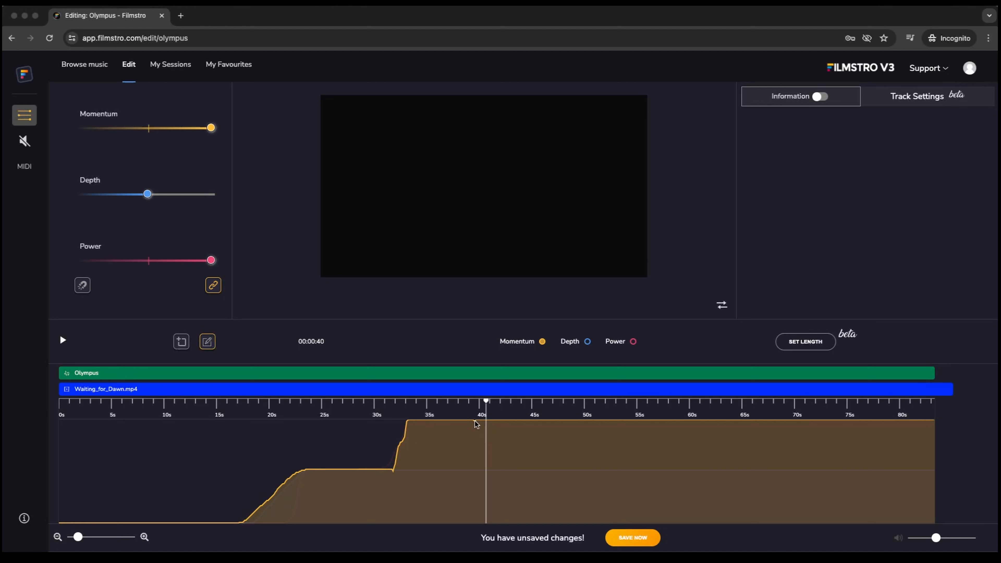
# Step: From the 40-second cut to the track's end, draw Momentum falling to near minimum and Depth rising to near maximum
pyautogui.moveTo(486, 467)
pyautogui.mouseDown()
pyautogui.moveTo(530, 512)
pyautogui.moveTo(935, 520)
pyautogui.mouseUp()
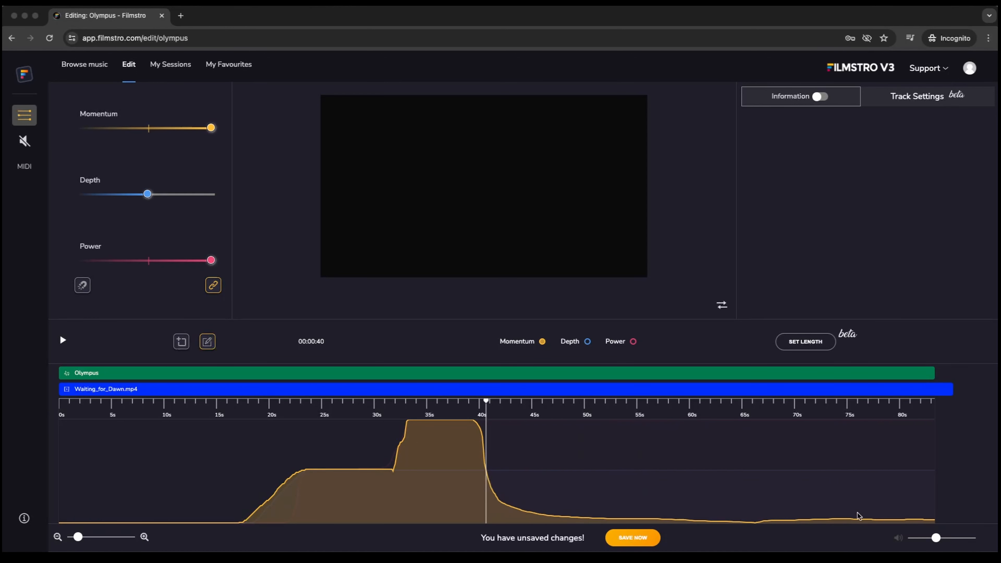
pyautogui.click(586, 341)
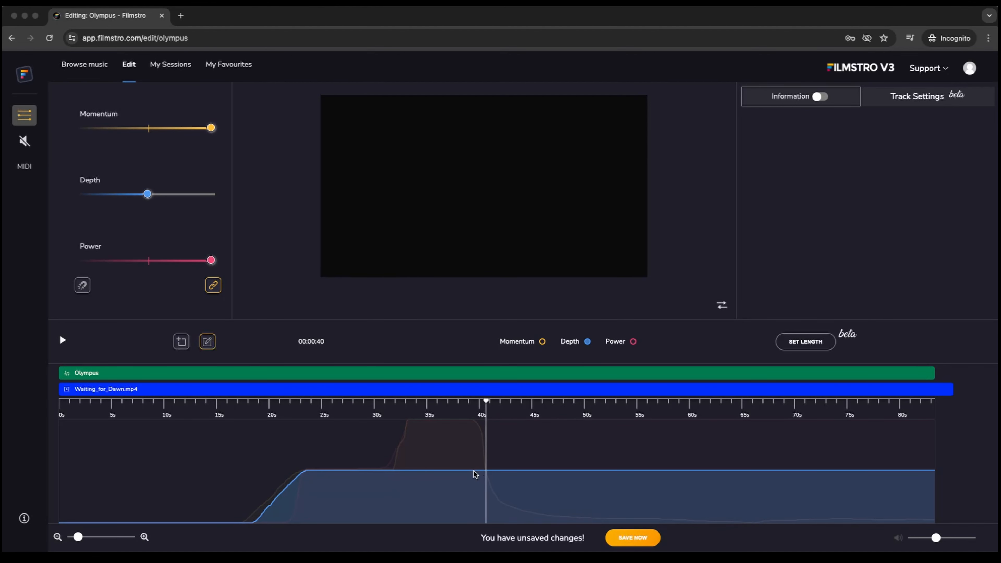
pyautogui.moveTo(489, 458)
pyautogui.mouseDown()
pyautogui.moveTo(532, 430)
pyautogui.moveTo(594, 421)
pyautogui.moveTo(941, 424)
pyautogui.mouseUp()
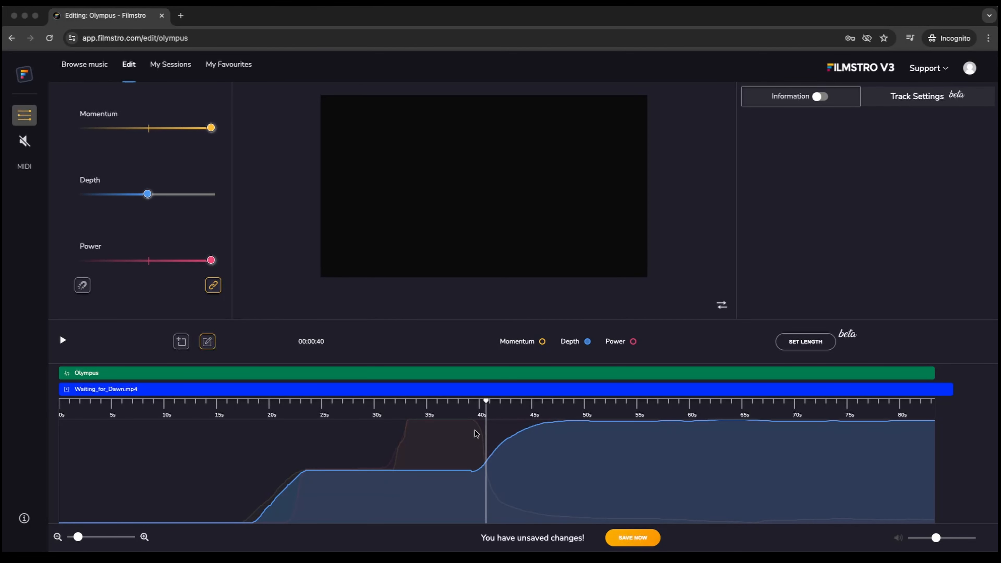
# Step: Select Depth between about 38 and 46 seconds and reshape its rise, trying a Convex Curve transition before applying Concave Curve
pyautogui.click(181, 342)
pyautogui.moveTo(465, 434); pyautogui.dragTo(548, 438)
pyautogui.rightClick(509, 455)
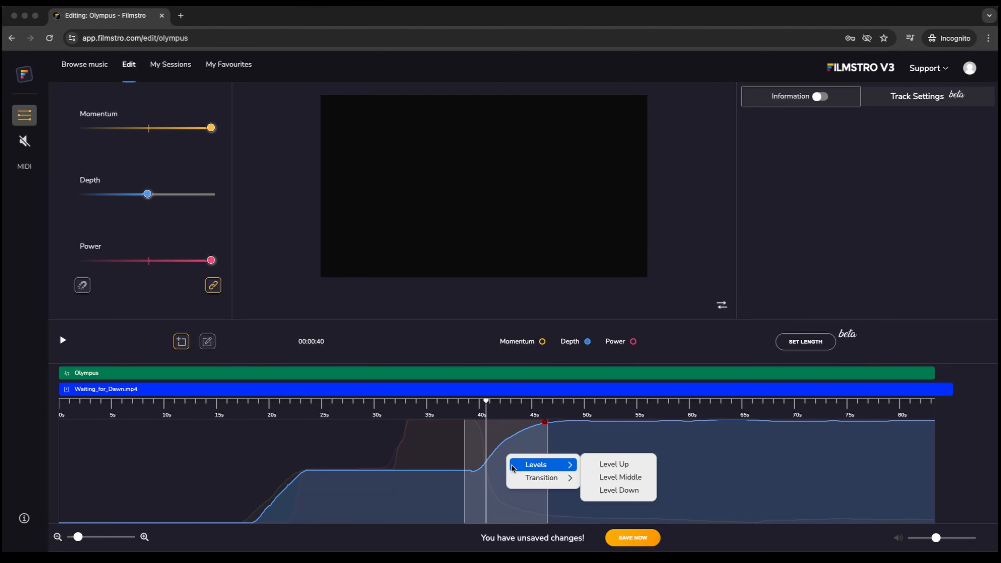
pyautogui.moveTo(547, 478)
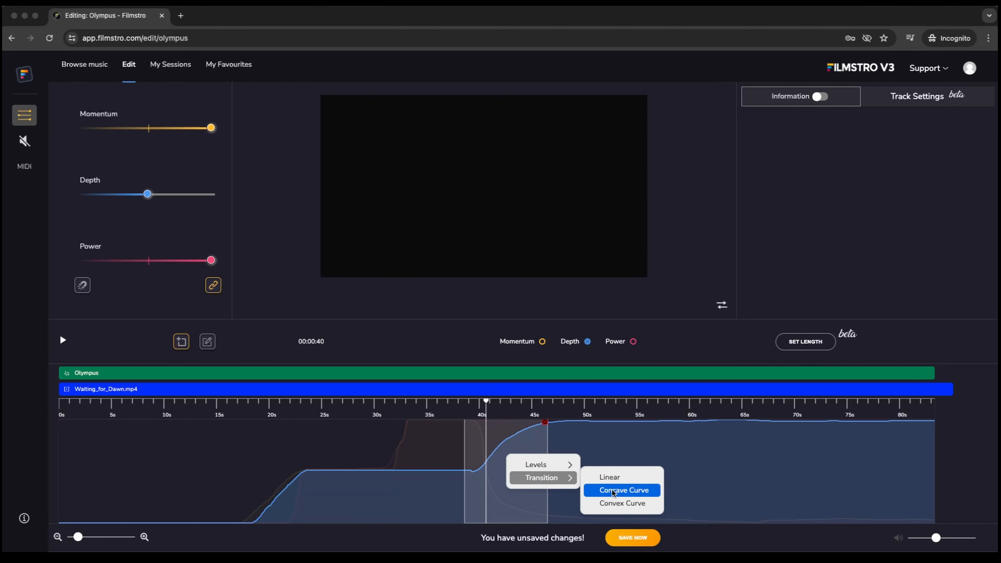
pyautogui.click(612, 504)
pyautogui.rightClick(530, 474)
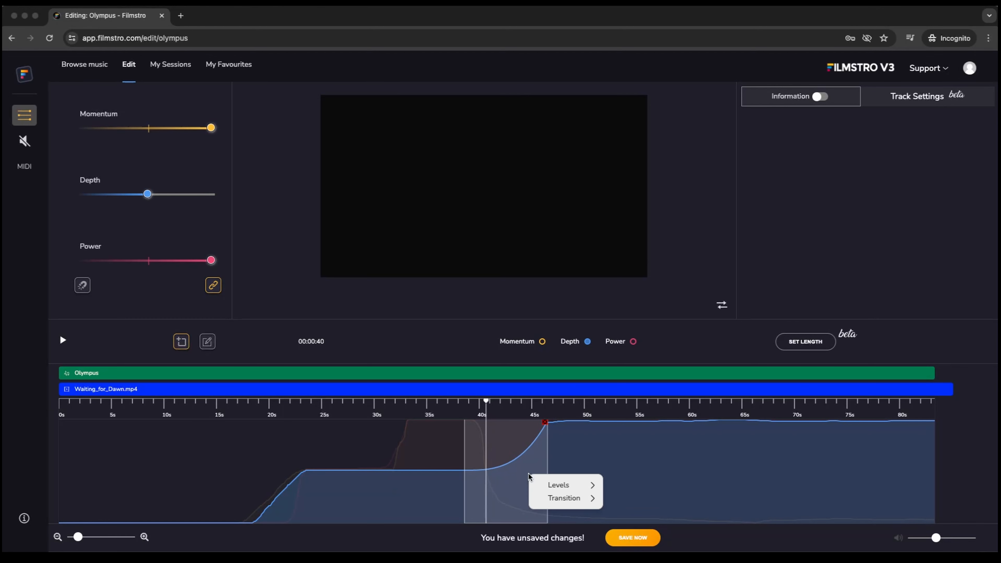
pyautogui.moveTo(580, 498)
pyautogui.click(622, 509)
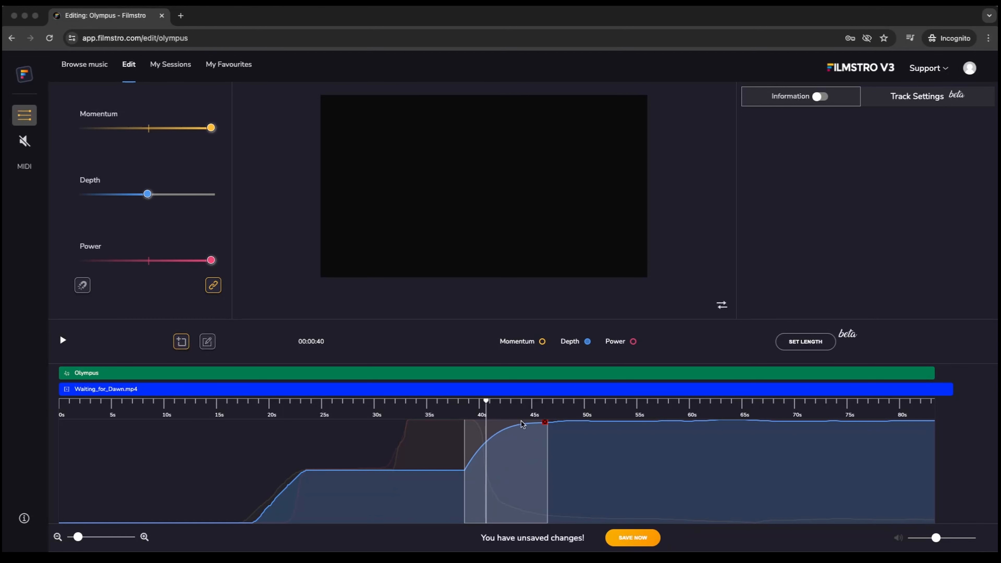
pyautogui.click(545, 425)
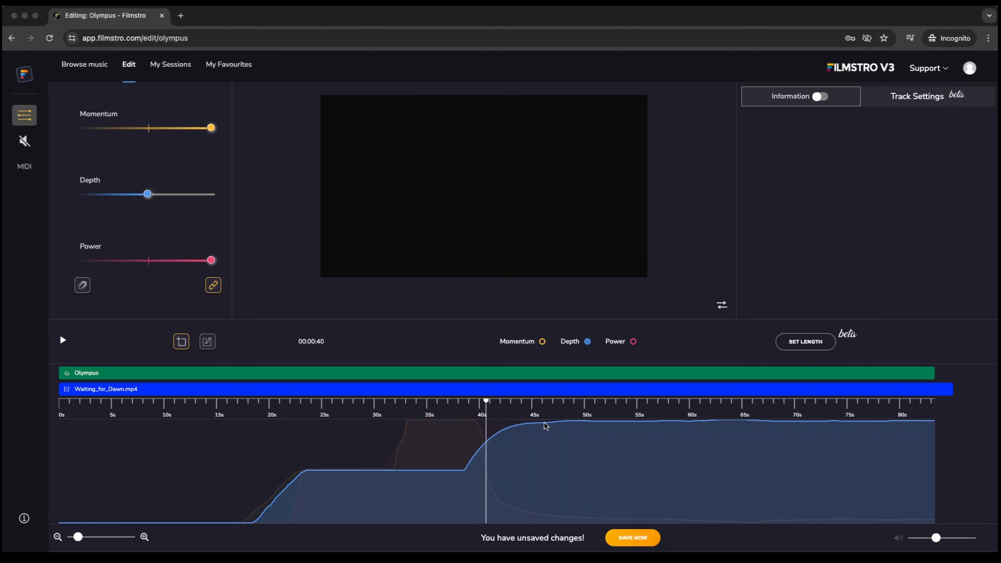
# Step: Draw Power falling steeply from about 39 seconds to near minimum and keep it low to the track's end
pyautogui.click(542, 342)
pyautogui.click(634, 342)
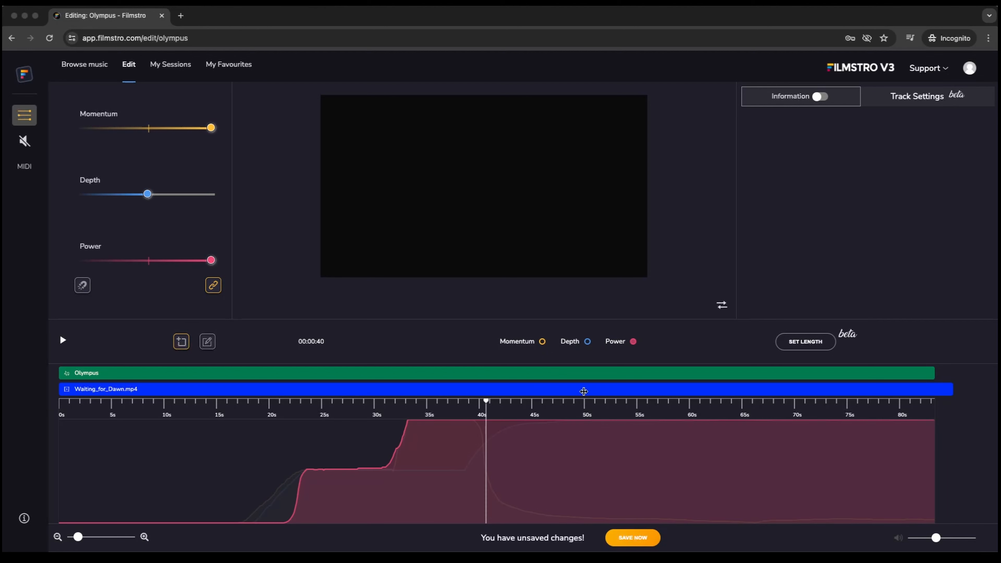
pyautogui.click(208, 342)
pyautogui.moveTo(474, 421)
pyautogui.mouseDown()
pyautogui.moveTo(492, 499)
pyautogui.moveTo(522, 522)
pyautogui.moveTo(605, 518)
pyautogui.mouseUp()
pyautogui.moveTo(831, 521); pyautogui.dragTo(937, 522)
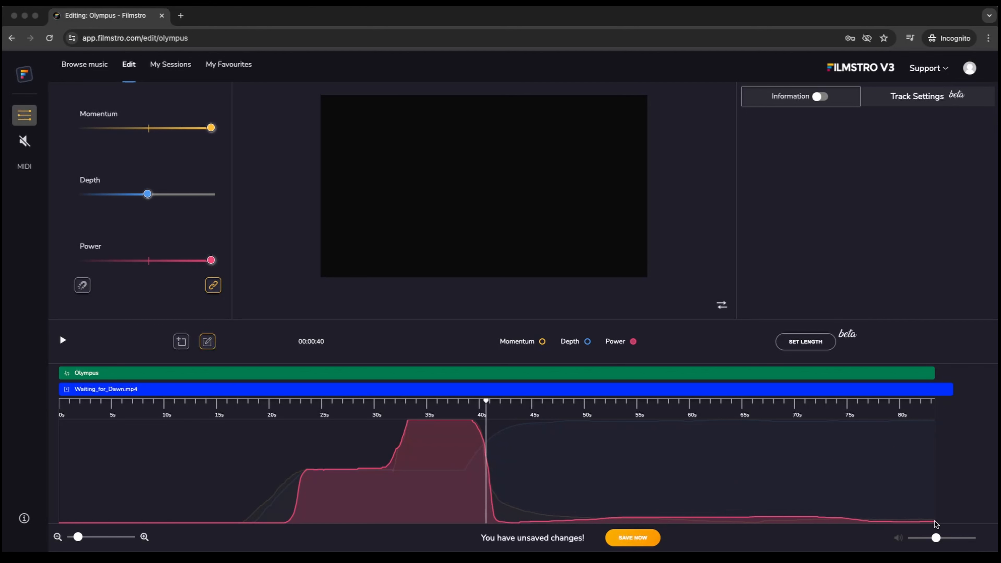
# Step: Lower the music volume slightly, replay the passage between about 36 and 45 seconds, and return the playhead to about 38 seconds
pyautogui.click(458, 402)
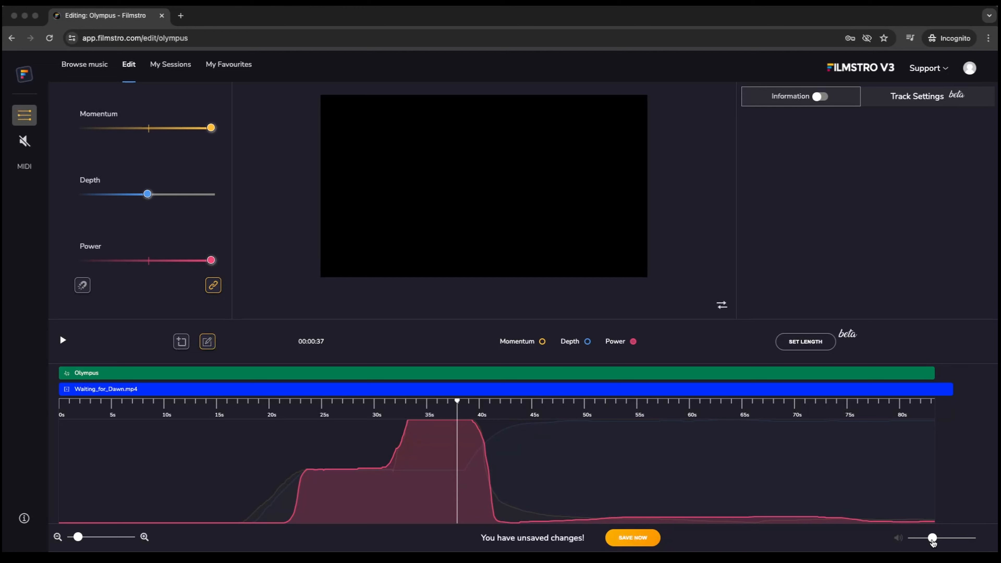
pyautogui.click(444, 403)
pyautogui.press('space')
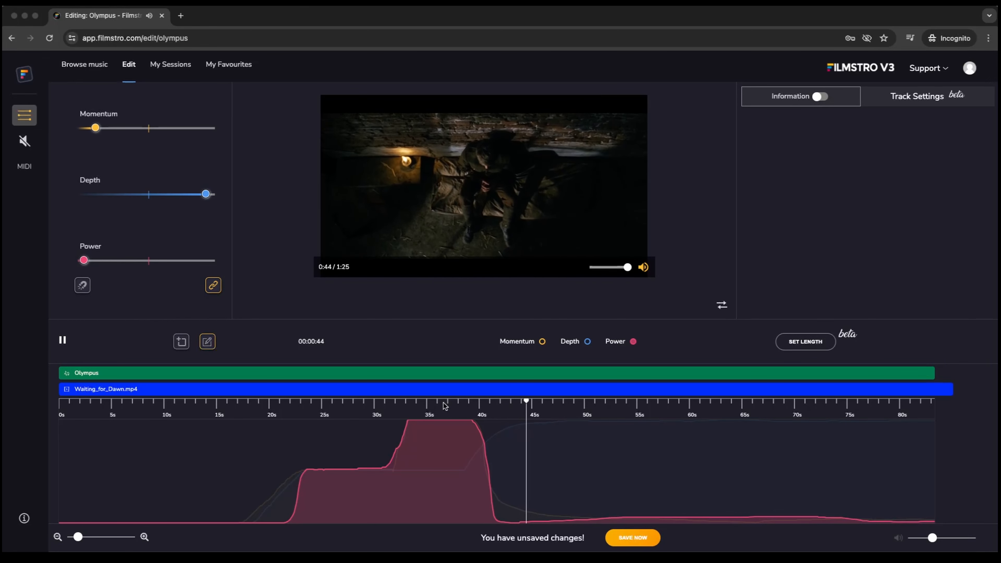
pyautogui.press('space')
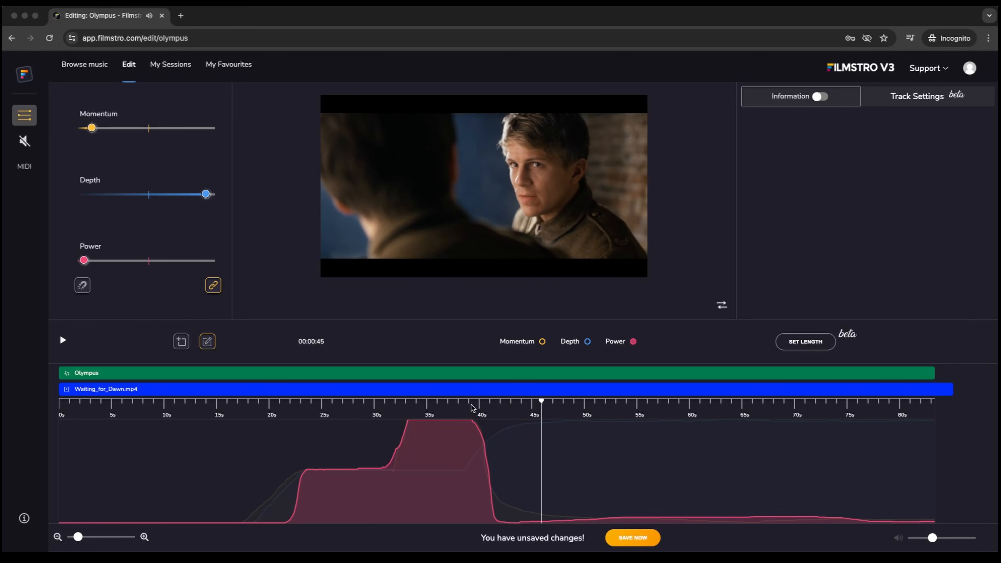
pyautogui.click(464, 403)
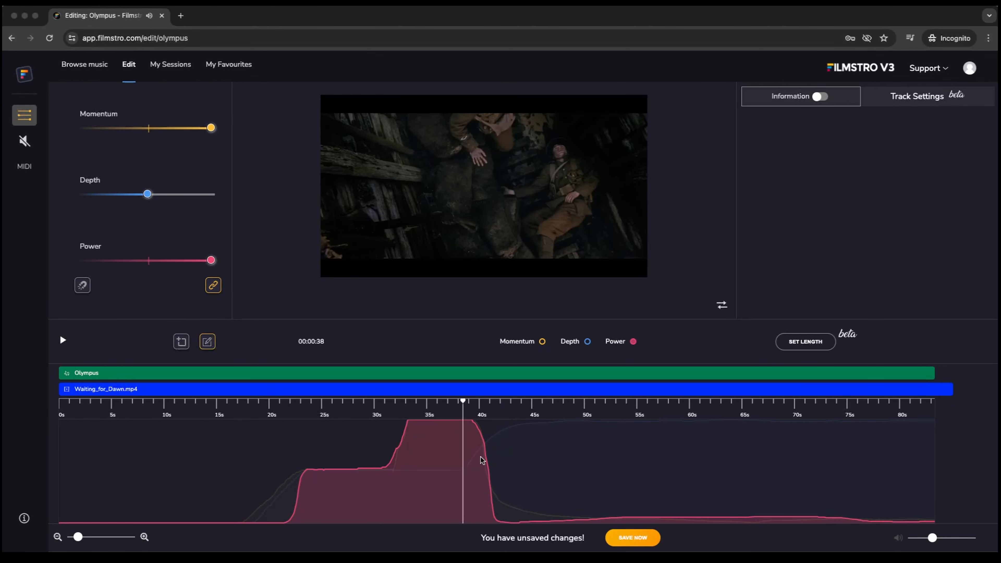
# Step: Apply Level Down to Momentum across the region from about 38 to 79 seconds
pyautogui.click(543, 341)
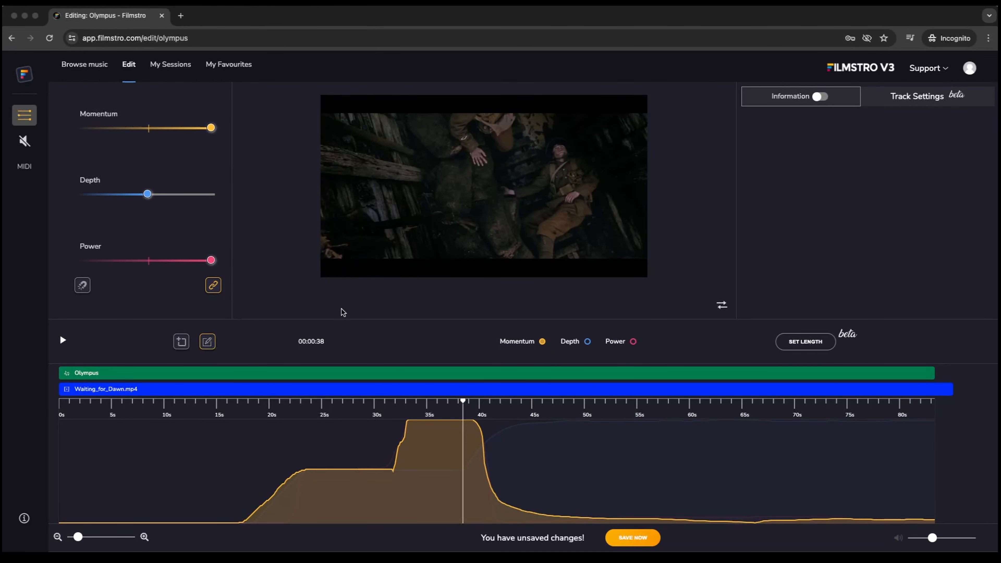
pyautogui.click(183, 342)
pyautogui.moveTo(454, 451); pyautogui.dragTo(889, 467)
pyautogui.rightClick(528, 458)
pyautogui.moveTo(552, 469)
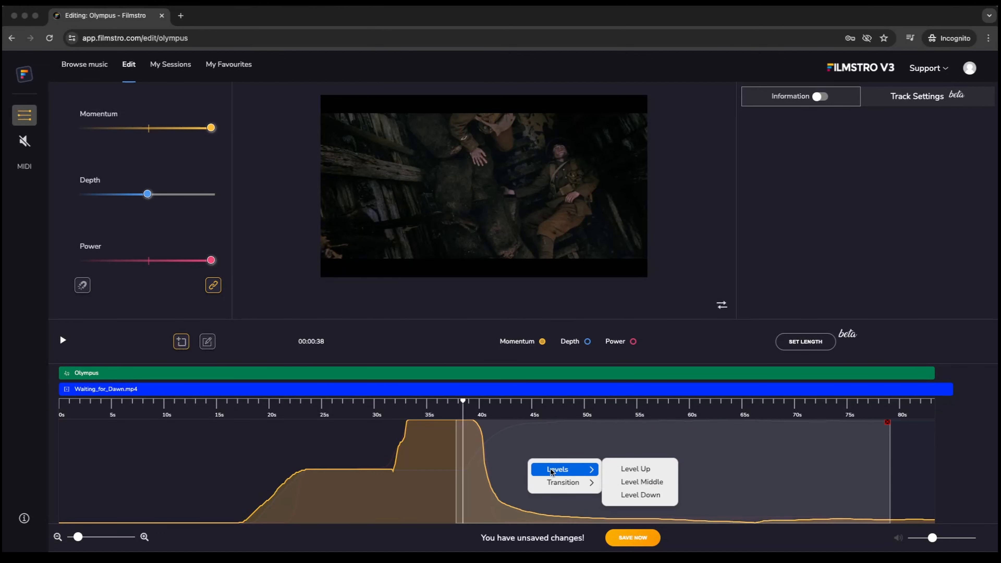
pyautogui.click(641, 495)
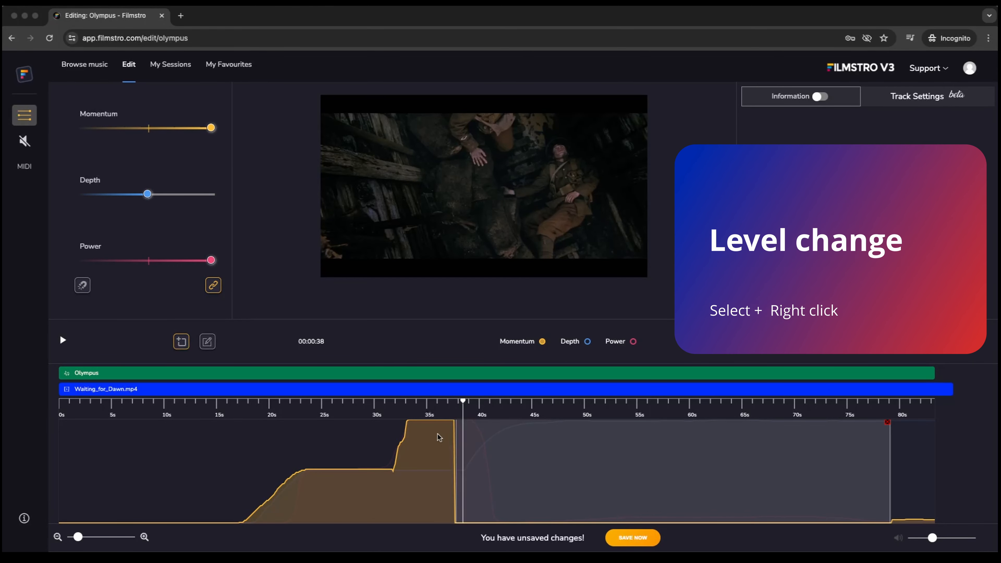
# Step: Replay the Momentum drop twice from about 35 seconds to examine its timing against the picture, stopping at about 40 seconds
pyautogui.click(434, 405)
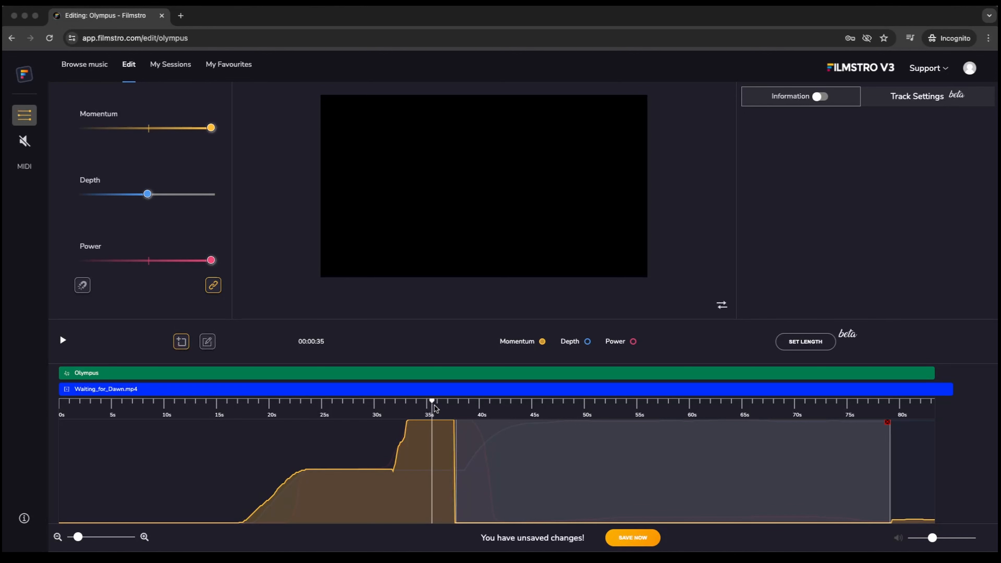
pyautogui.press('space')
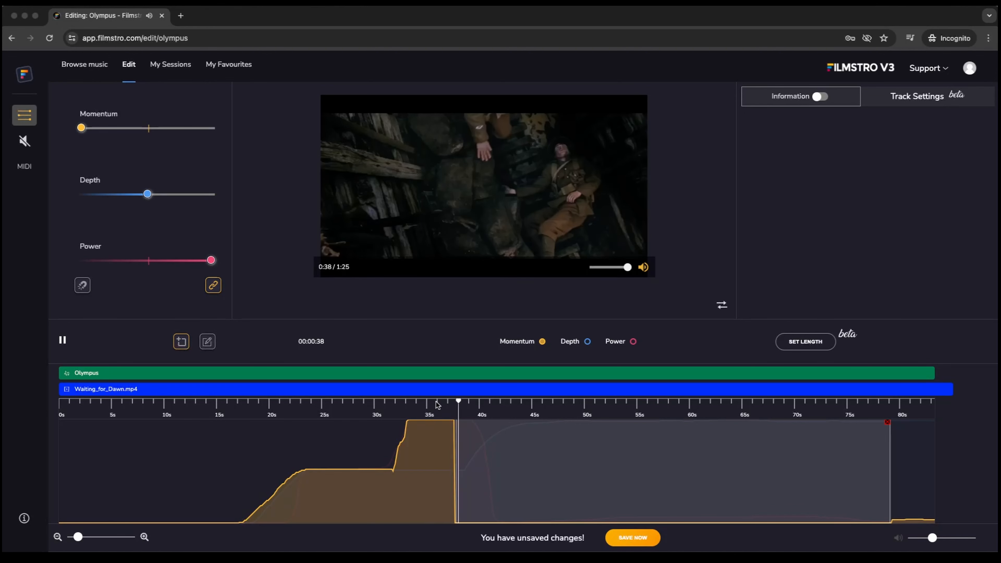
pyautogui.press('space')
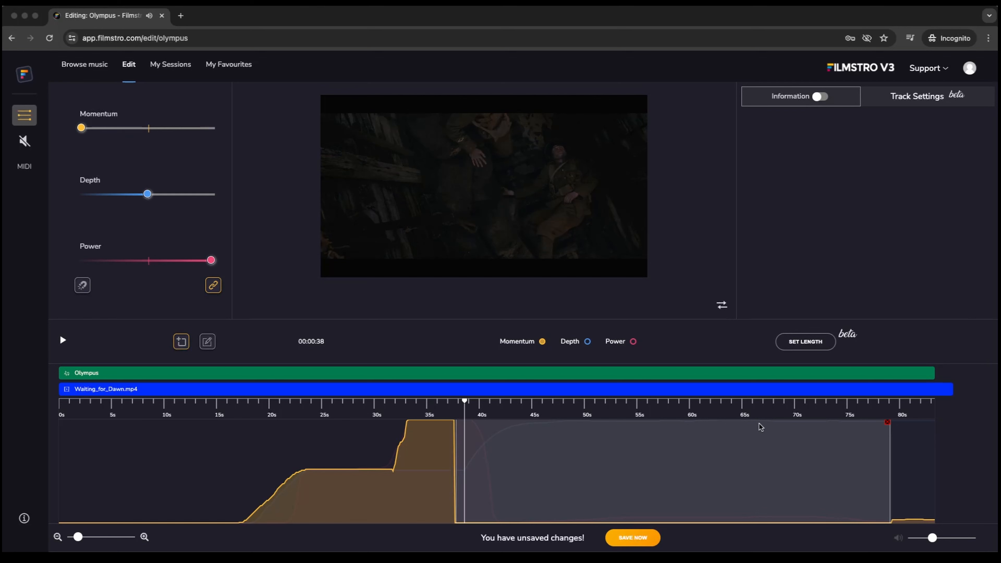
pyautogui.click(426, 404)
pyautogui.press('space')
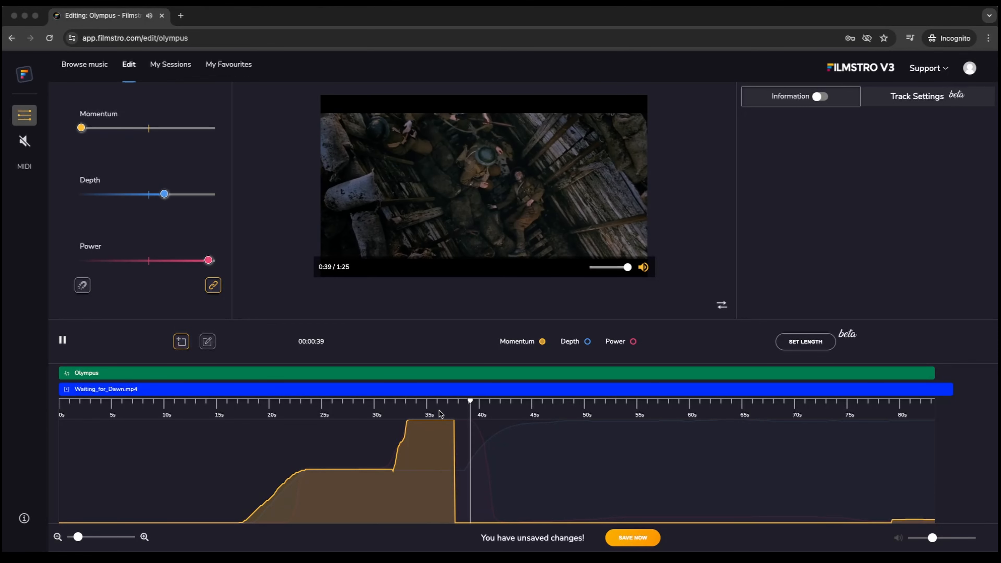
pyautogui.press('space')
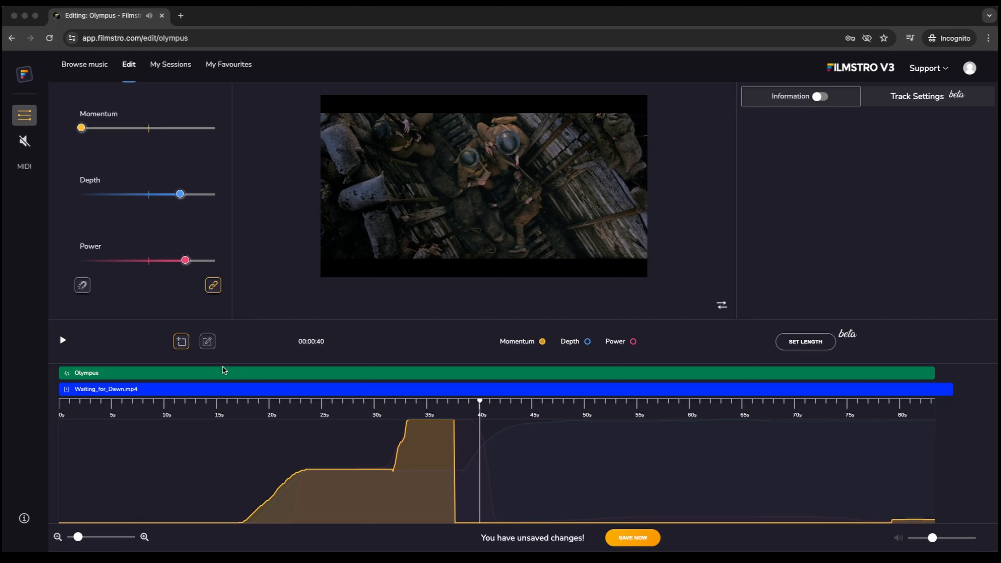
# Step: Apply Level Up to Momentum between about 37 and 40 seconds so that its drop starts at the playhead
pyautogui.moveTo(445, 442); pyautogui.dragTo(479, 450)
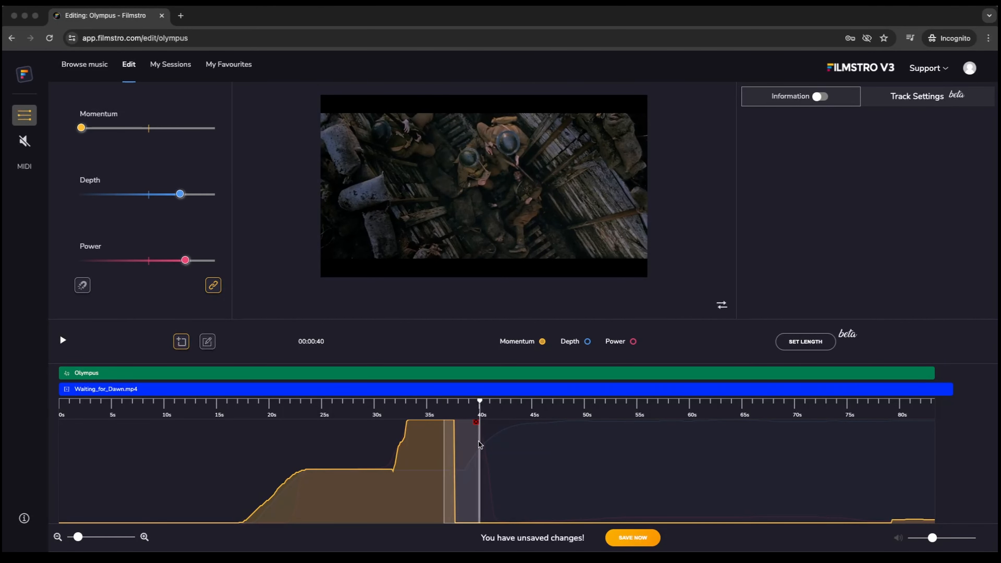
pyautogui.rightClick(470, 452)
pyautogui.moveTo(492, 459)
pyautogui.click(568, 461)
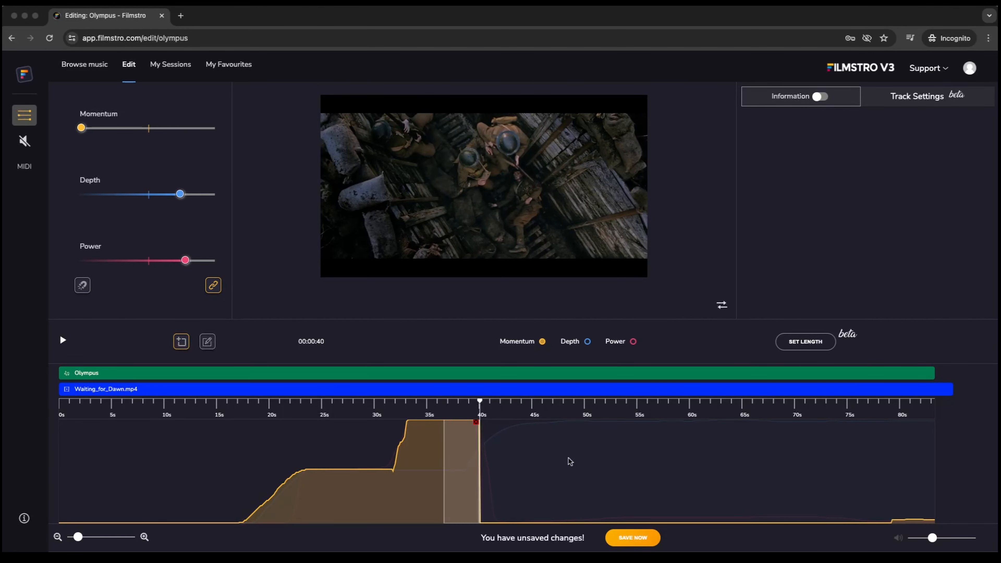
pyautogui.click(476, 422)
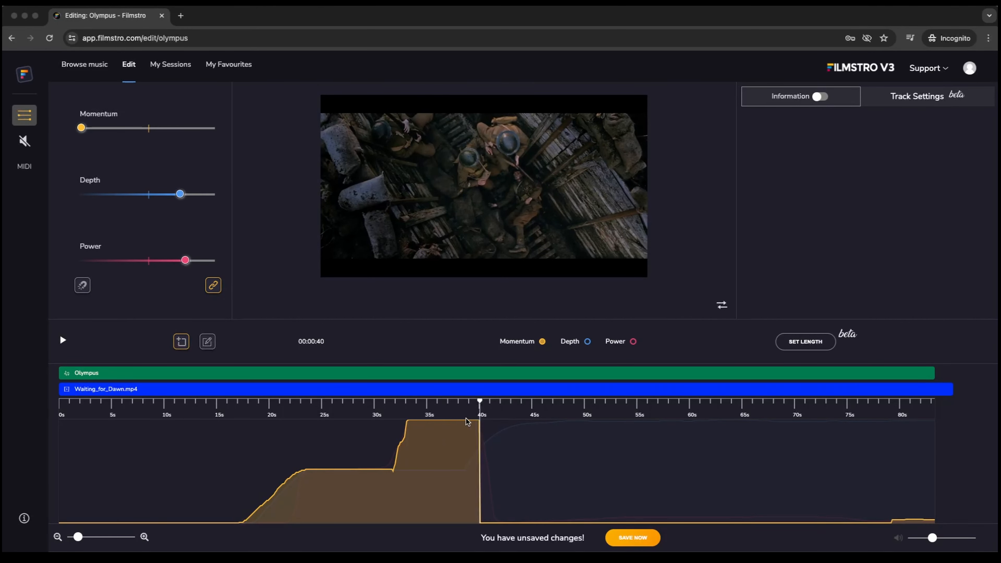
# Step: Replay from about 37 to 46 seconds and compare the Depth curve with the Momentum drop
pyautogui.click(444, 404)
pyautogui.press('space')
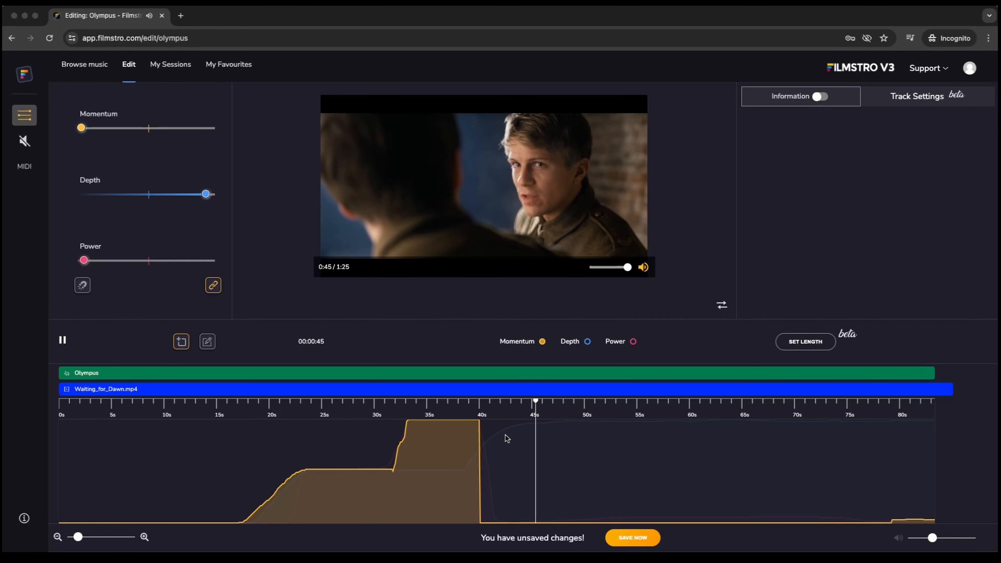
pyautogui.press('space')
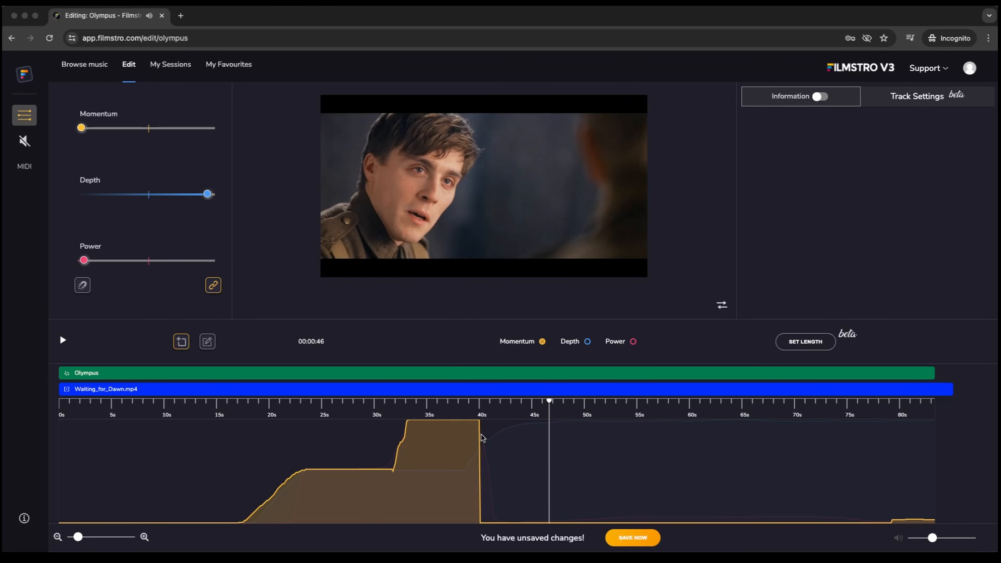
pyautogui.click(588, 342)
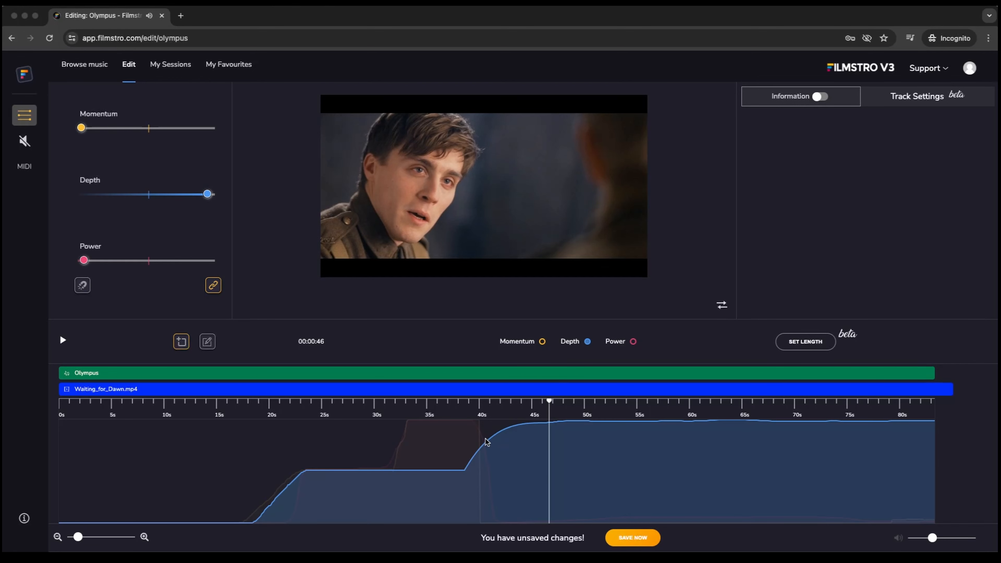
pyautogui.click(535, 349)
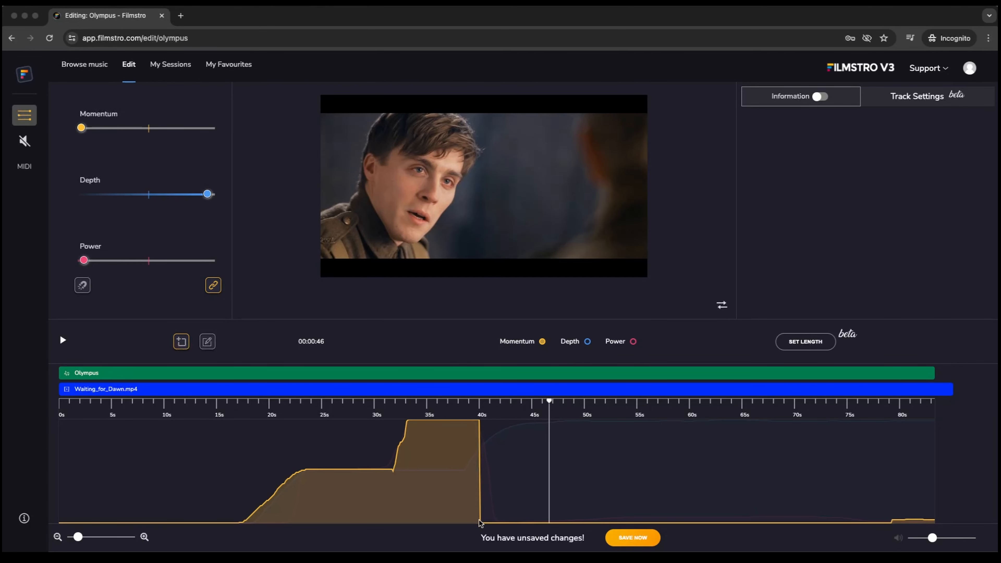
# Step: Apply Level Up to Depth across the region from about 40 to 55 seconds
pyautogui.click(587, 343)
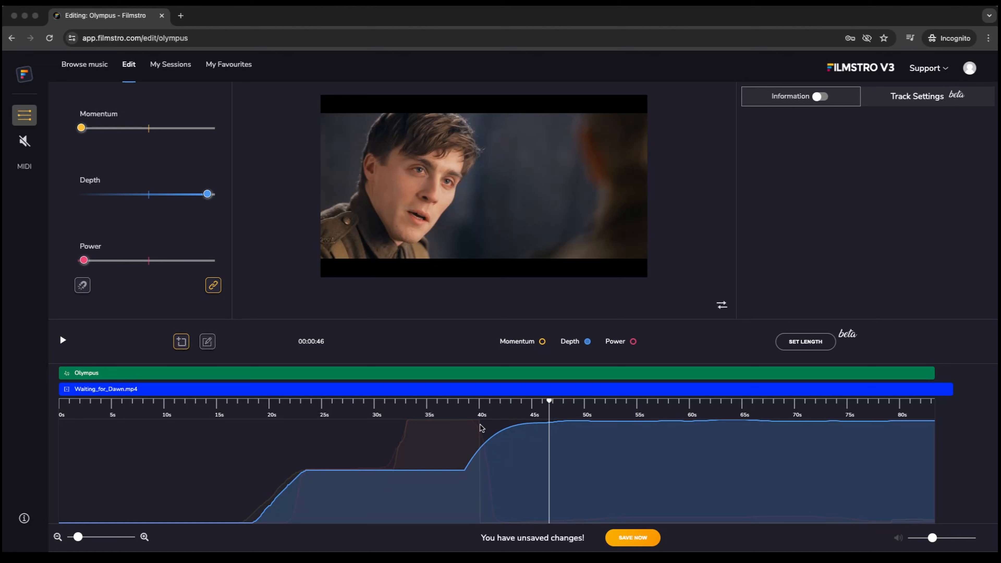
pyautogui.moveTo(479, 426); pyautogui.dragTo(640, 428)
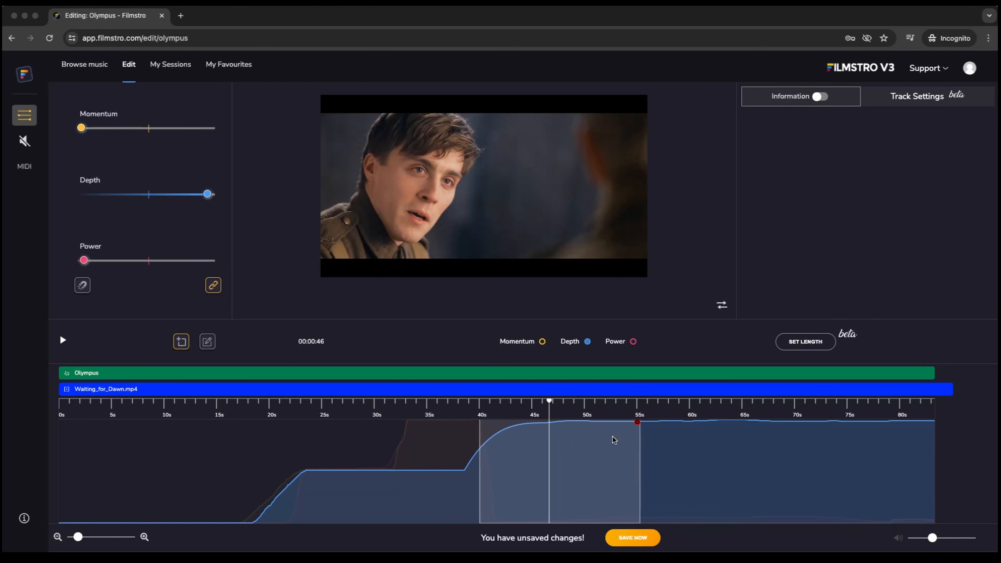
pyautogui.rightClick(515, 457)
pyautogui.moveTo(530, 467)
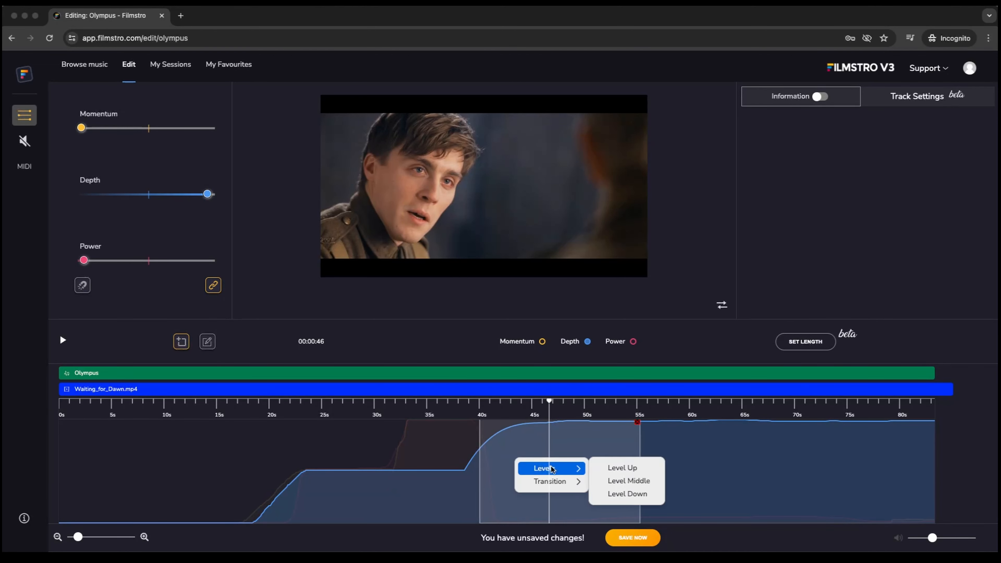
pyautogui.click(617, 469)
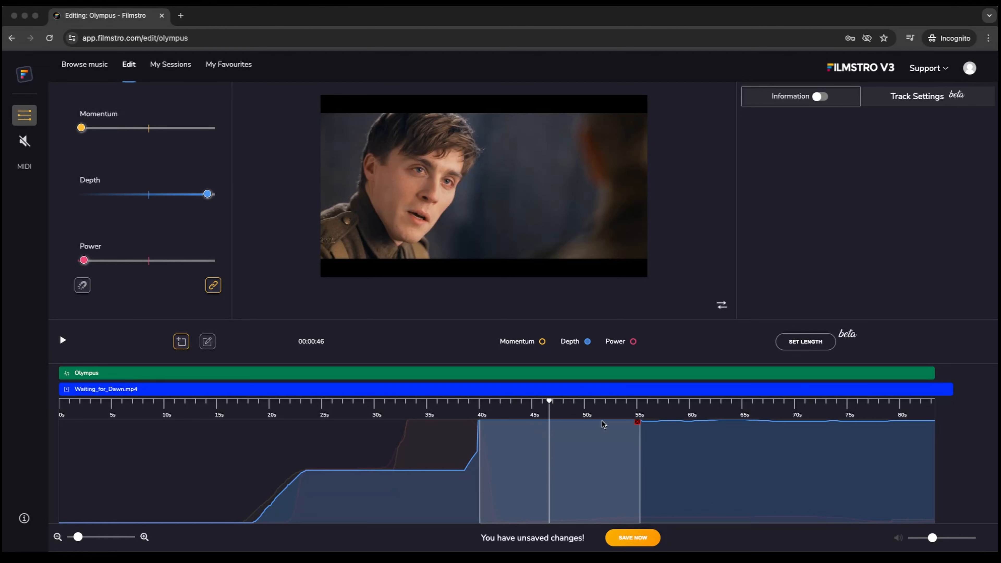
pyautogui.click(634, 424)
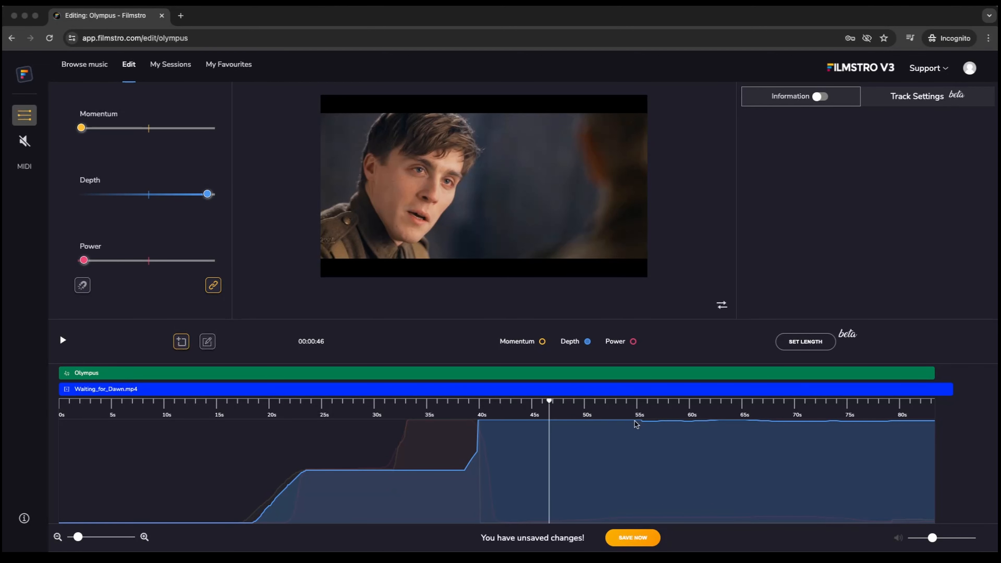
# Step: Replay the passage between about 37 and 47 seconds to check the abrupt Depth rise
pyautogui.click(448, 404)
pyautogui.press('space')
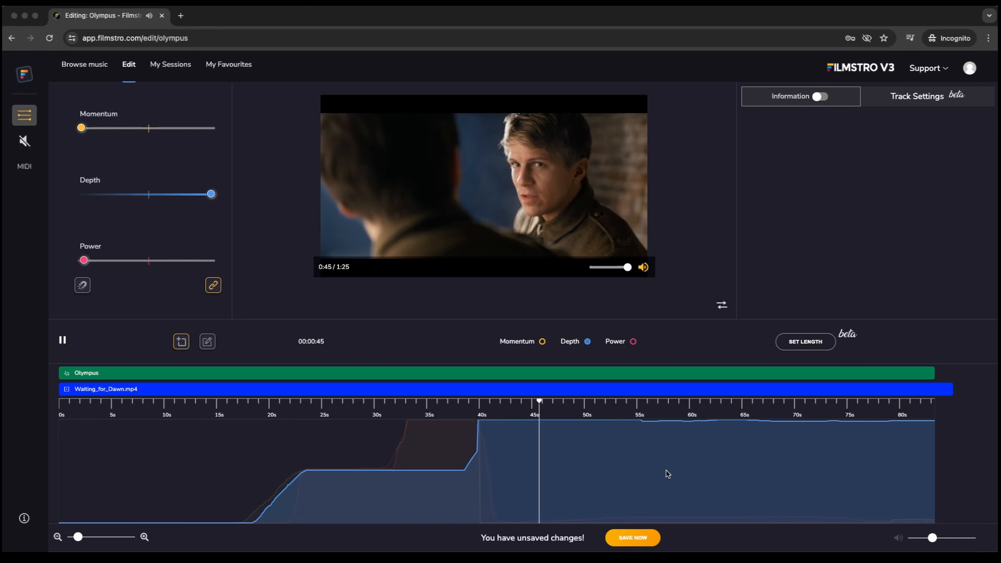
pyautogui.press('space')
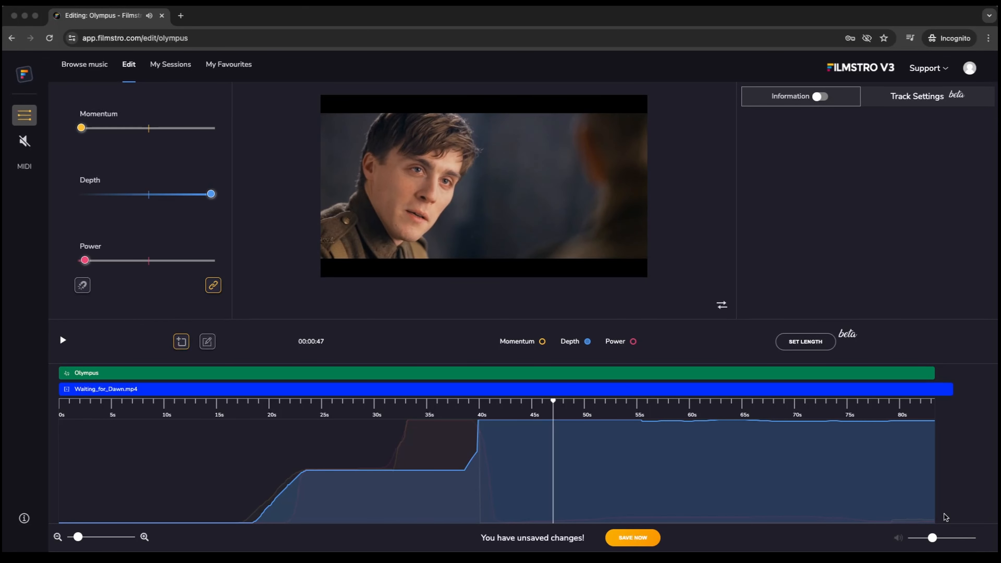
# Step: Replay the passage from about 37 to 45 seconds with the music volume lowered, and return the volume to maximum
pyautogui.moveTo(934, 539); pyautogui.dragTo(923, 540)
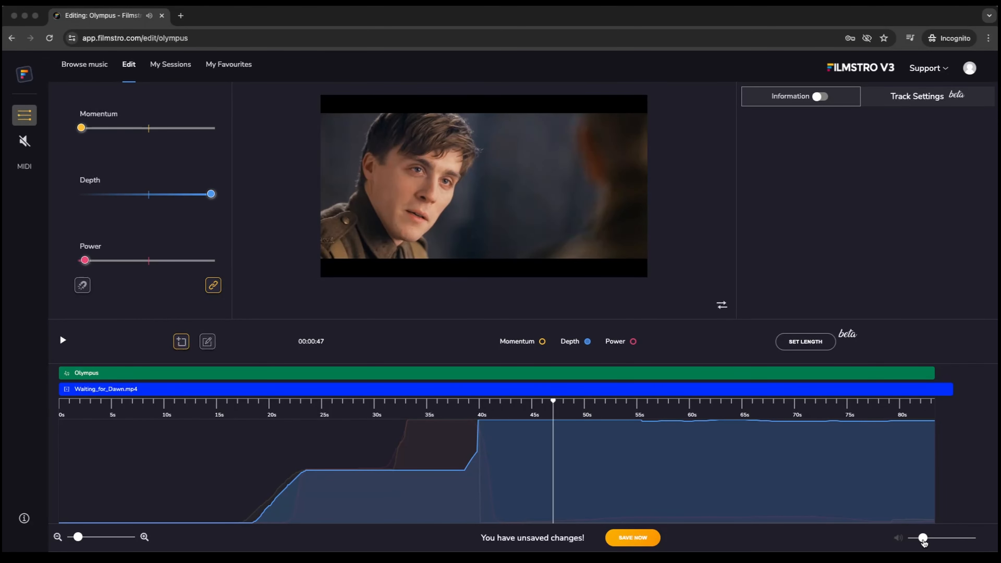
pyautogui.click(452, 401)
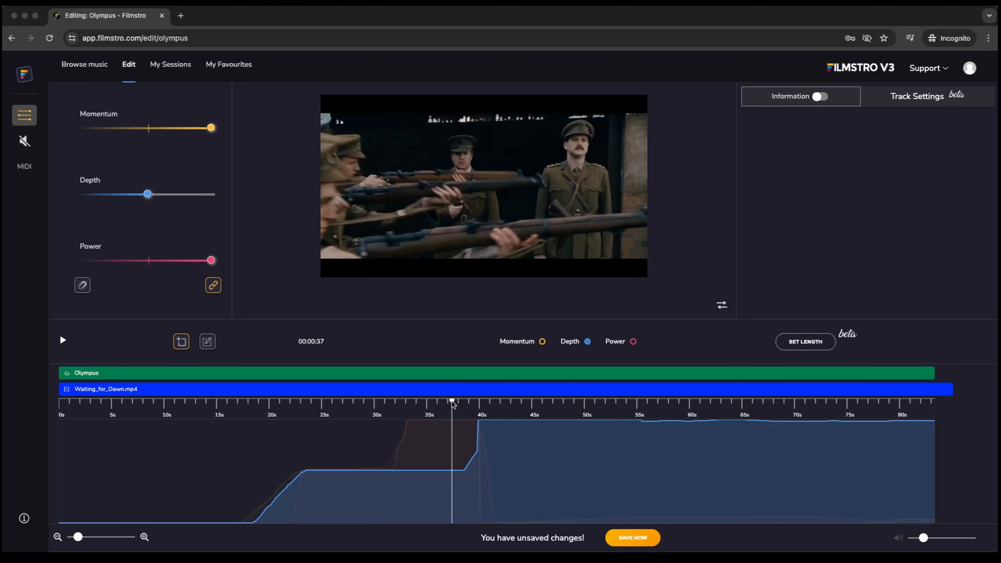
pyautogui.press('space')
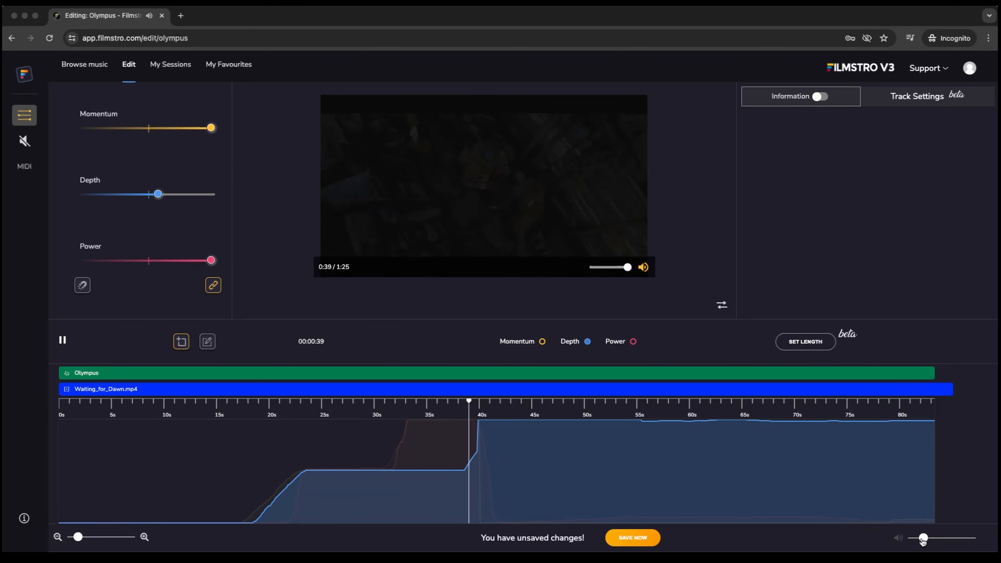
pyautogui.moveTo(923, 542); pyautogui.dragTo(917, 542)
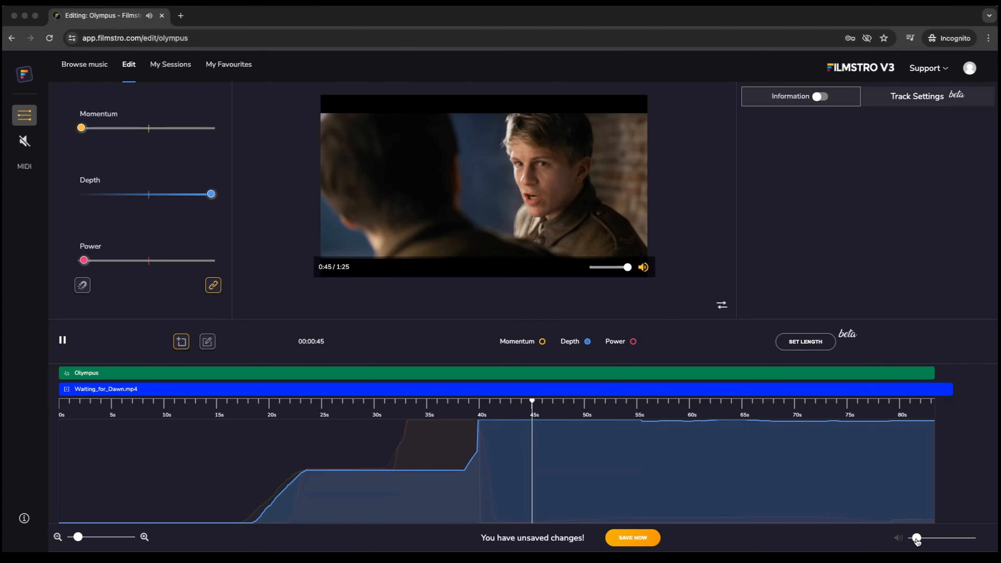
pyautogui.press('space')
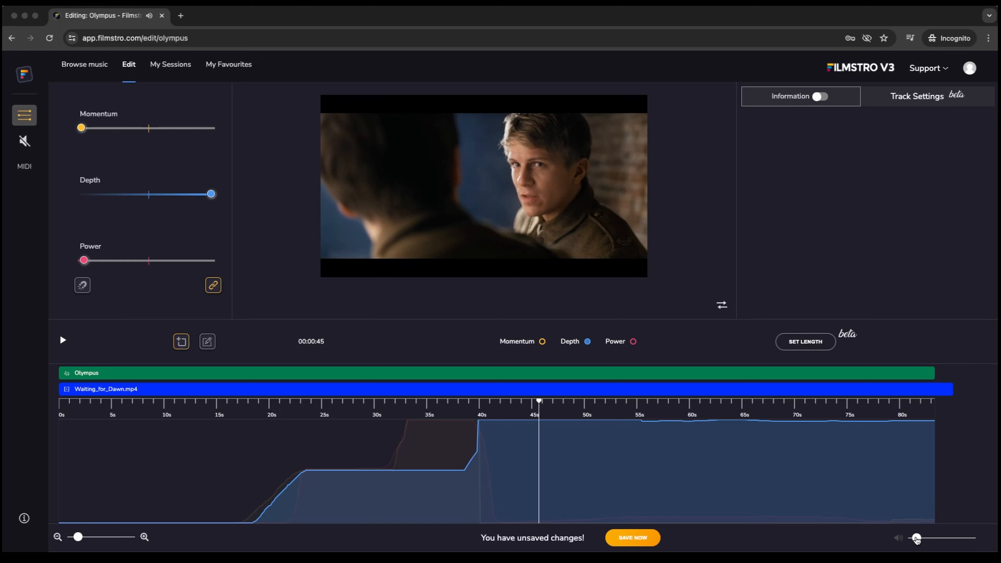
pyautogui.moveTo(919, 542)
pyautogui.mouseDown()
pyautogui.moveTo(992, 542)
pyautogui.moveTo(918, 542)
pyautogui.mouseUp()
pyautogui.moveTo(919, 538); pyautogui.dragTo(973, 541)
# Step: Play the trailer from the start with the sliders unlinked, raising Momentum to full, Depth to the middle and Power to full
pyautogui.click(396, 405)
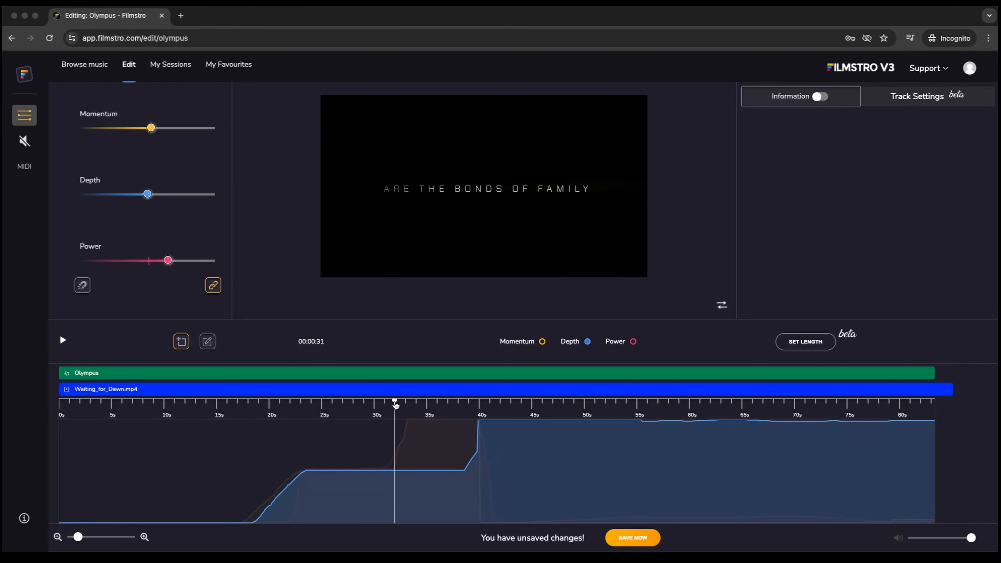
pyautogui.click(419, 403)
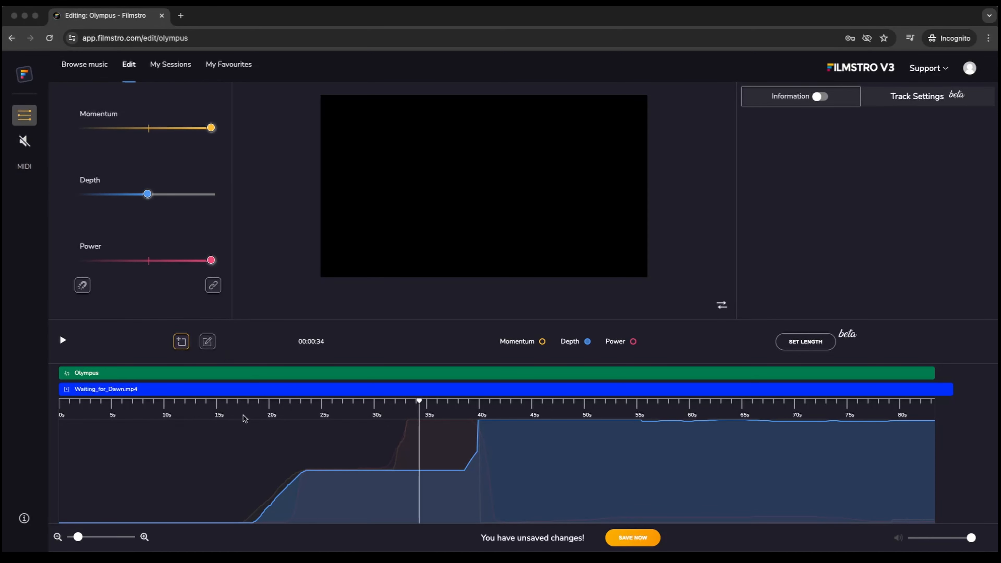
pyautogui.click(177, 411)
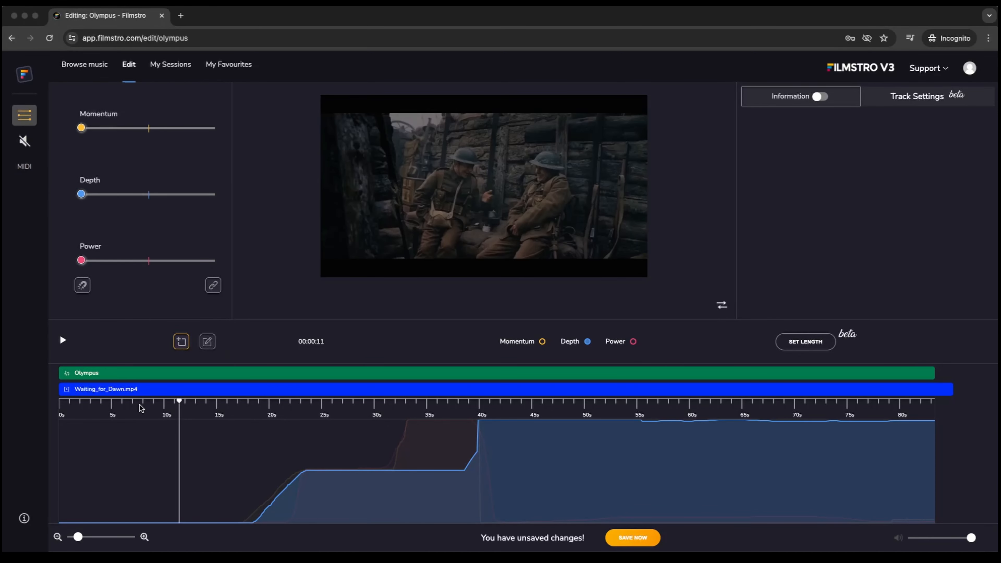
pyautogui.press('space')
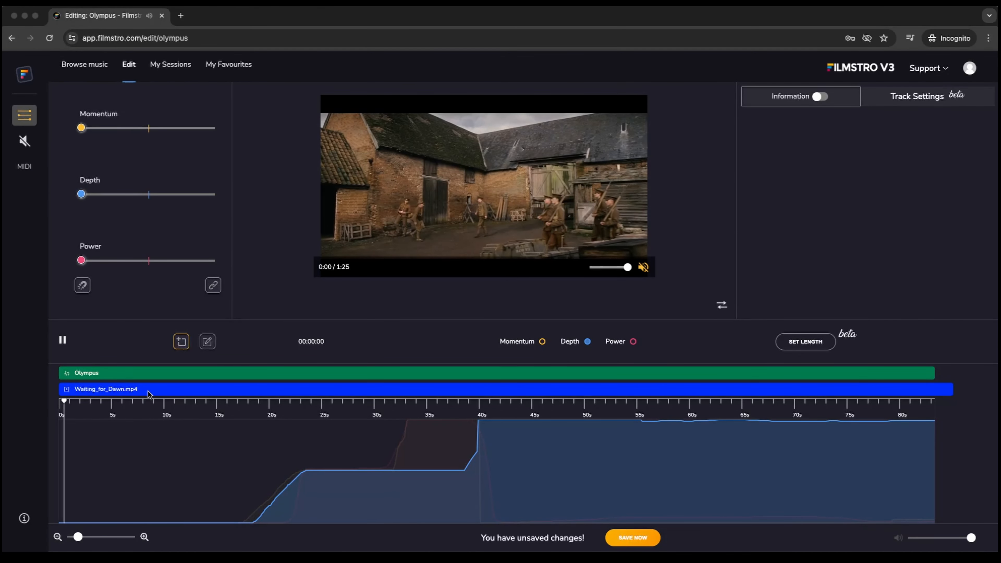
pyautogui.moveTo(81, 128); pyautogui.dragTo(221, 130)
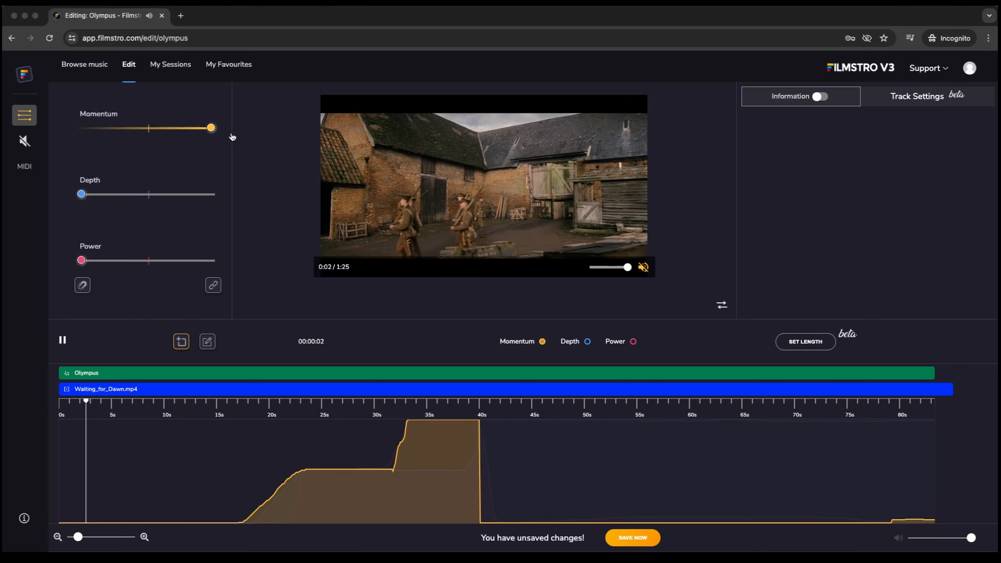
pyautogui.moveTo(81, 194); pyautogui.dragTo(147, 195)
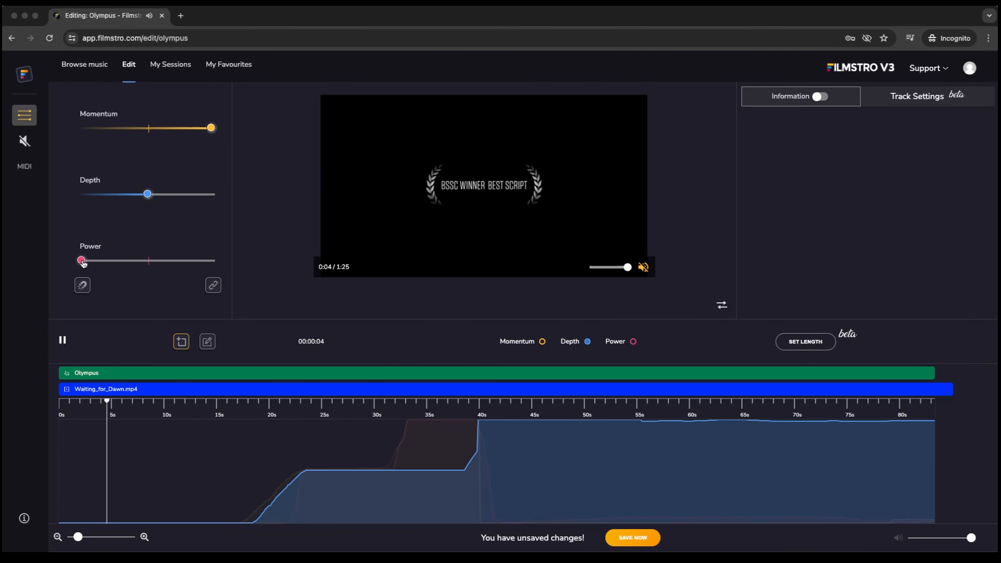
pyautogui.moveTo(81, 260); pyautogui.dragTo(214, 261)
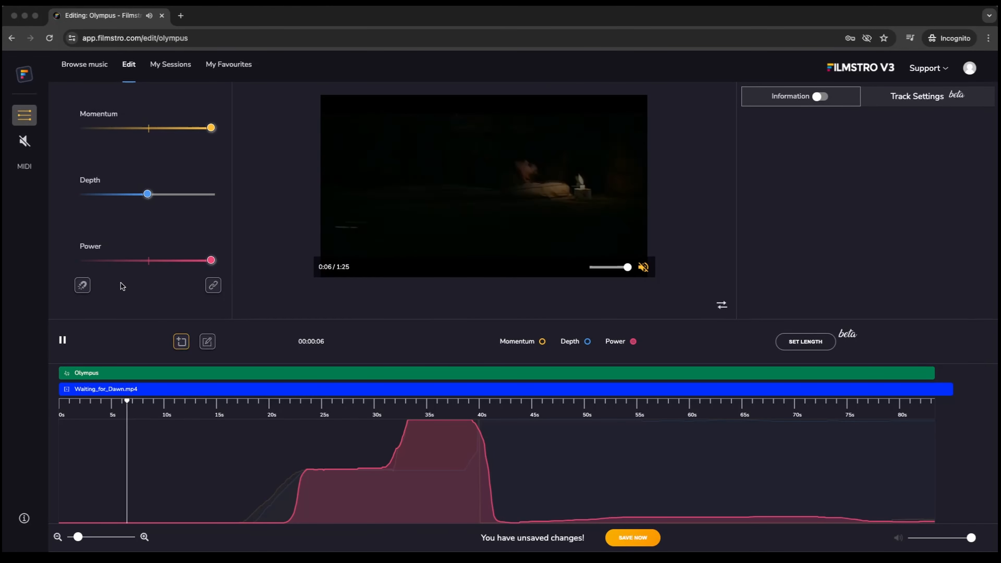
# Step: Solo the Track-13 and Track-12 stems one at a time and exclude each from the music export
pyautogui.click(25, 142)
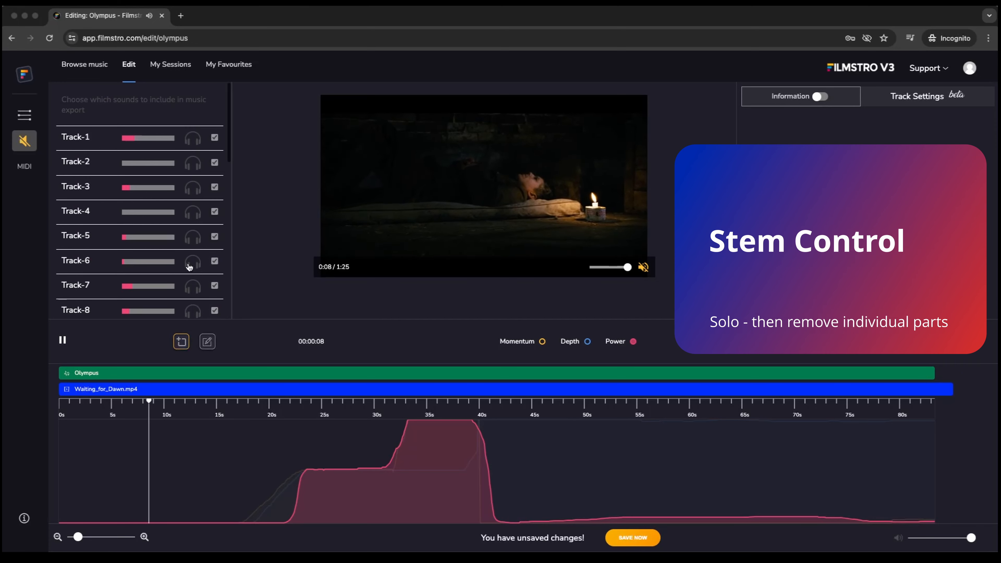
pyautogui.scroll(-3, 190, 264)
pyautogui.scroll(-2, 190, 266)
pyautogui.click(194, 207)
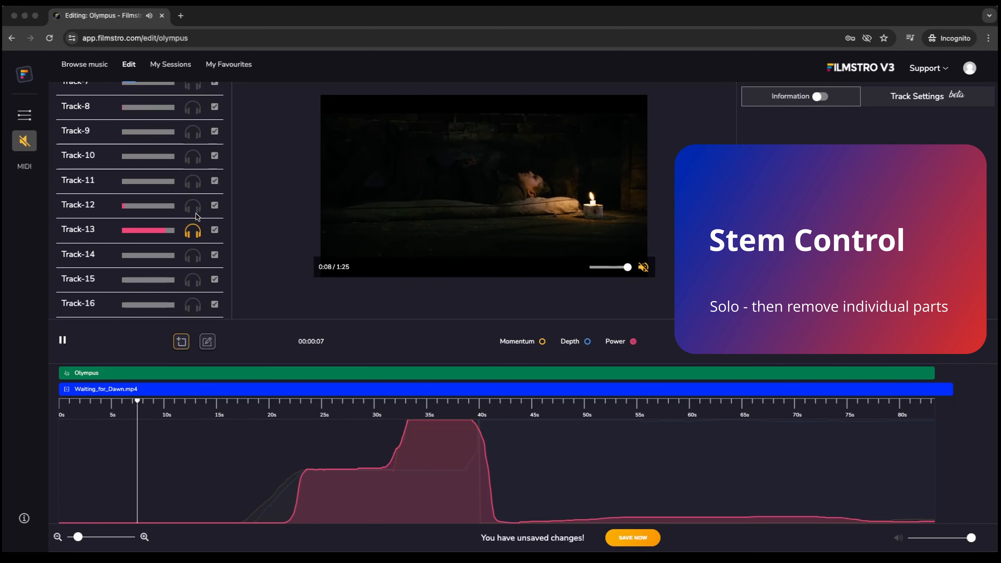
pyautogui.click(215, 230)
pyautogui.click(193, 206)
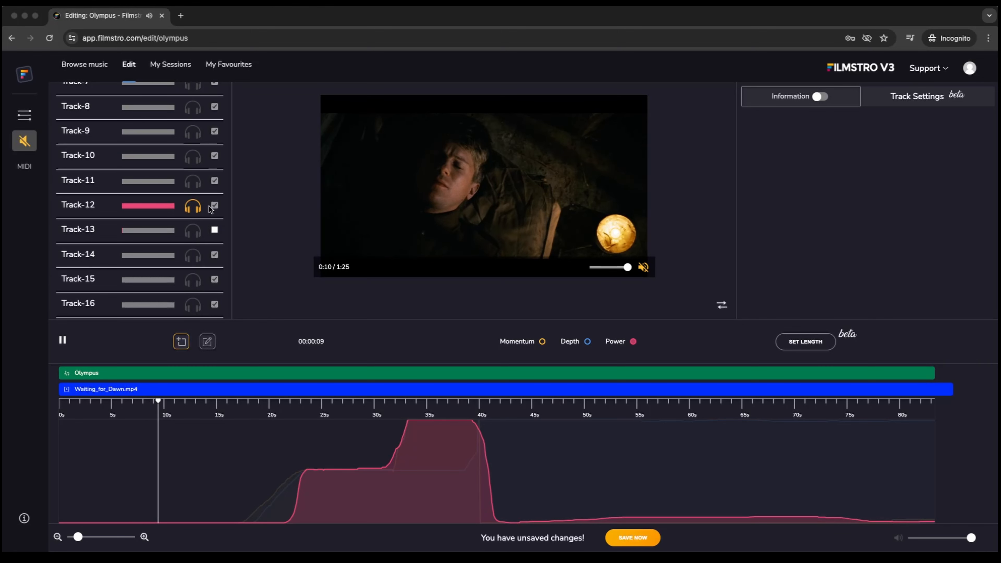
pyautogui.click(214, 205)
pyautogui.click(193, 210)
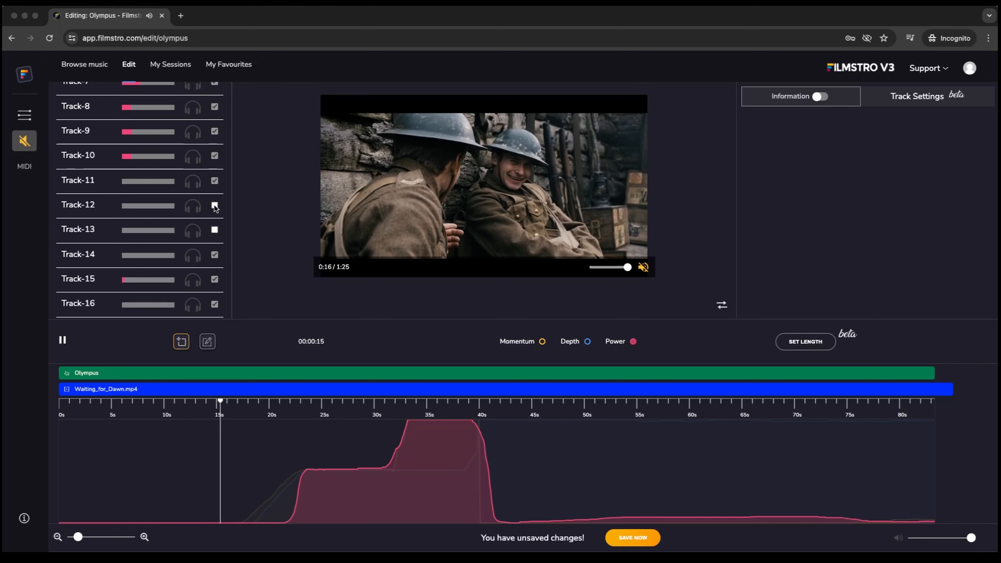
# Step: Stop playback and include the Track-13 and Track-12 stems in the music export again
pyautogui.press('space')
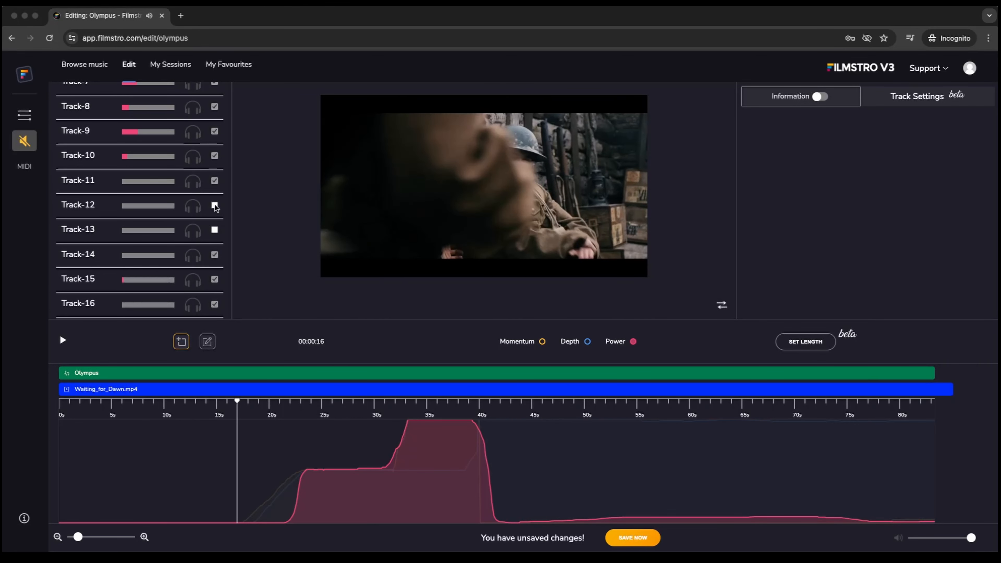
pyautogui.click(215, 229)
pyautogui.click(215, 206)
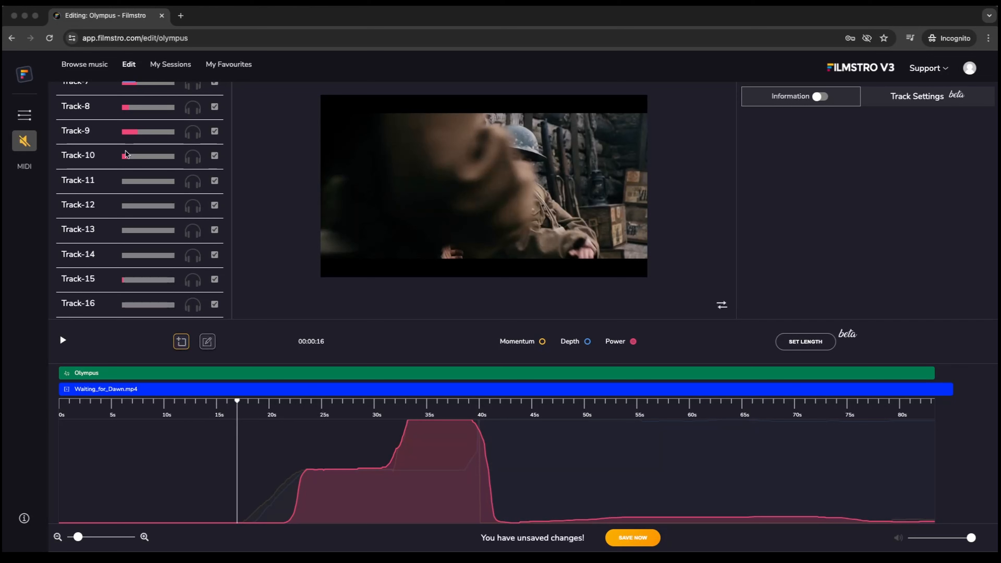
# Step: Return to the Momentum, Depth and Power sliders and save the session under the name Olympus
pyautogui.click(27, 118)
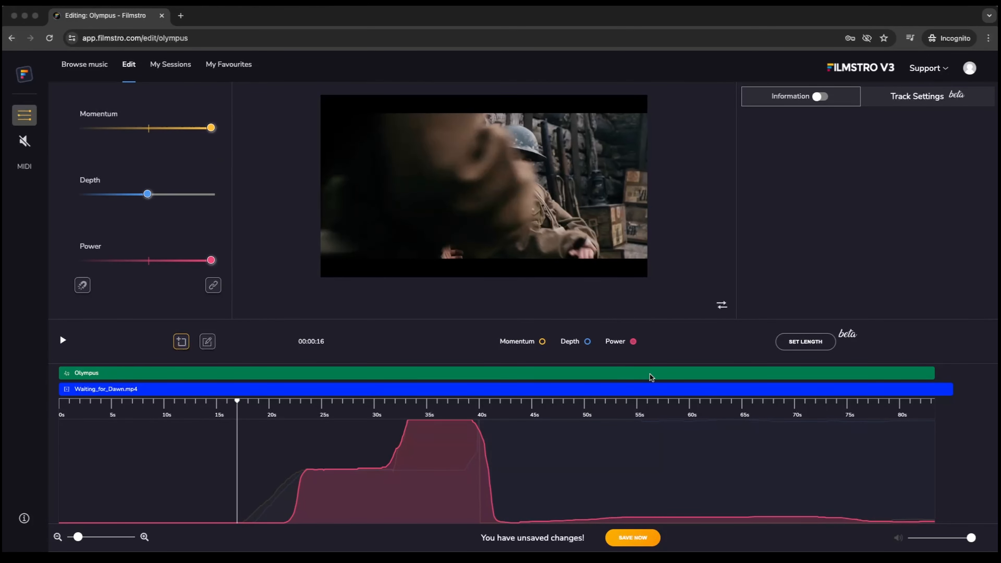
pyautogui.click(632, 539)
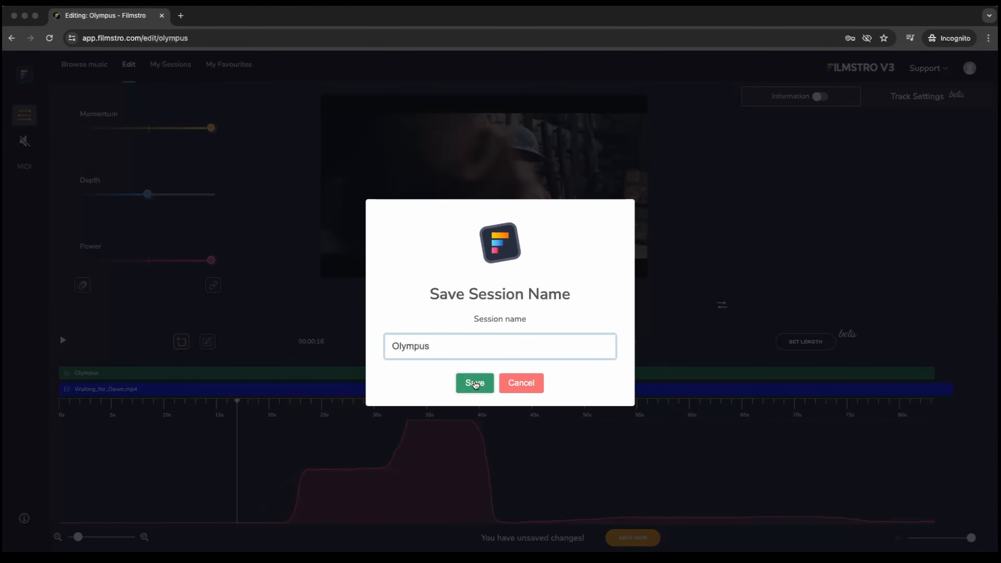
pyautogui.click(475, 383)
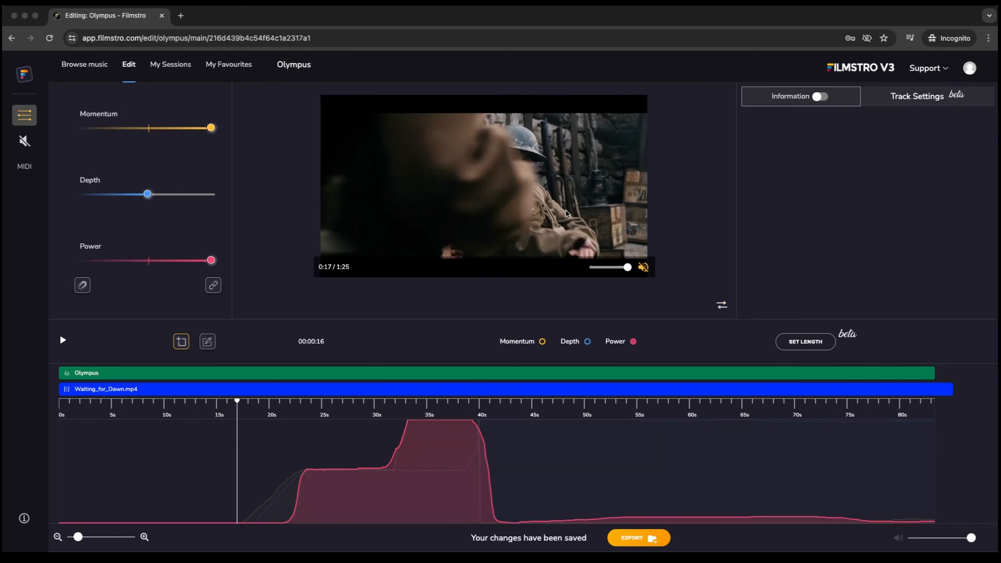
# Step: Delete the current video from the session and set the music length to 30 seconds
pyautogui.click(723, 308)
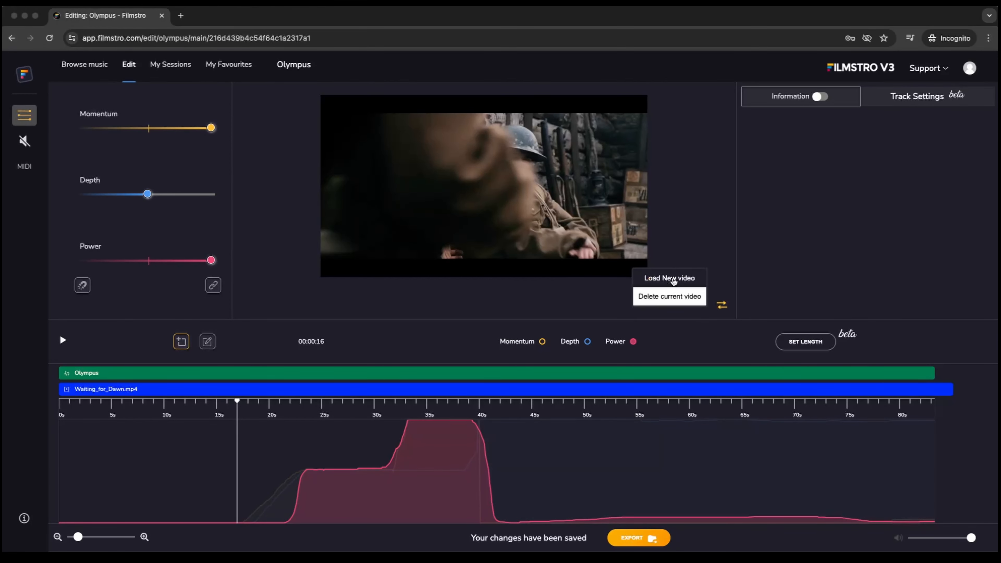
pyautogui.click(666, 298)
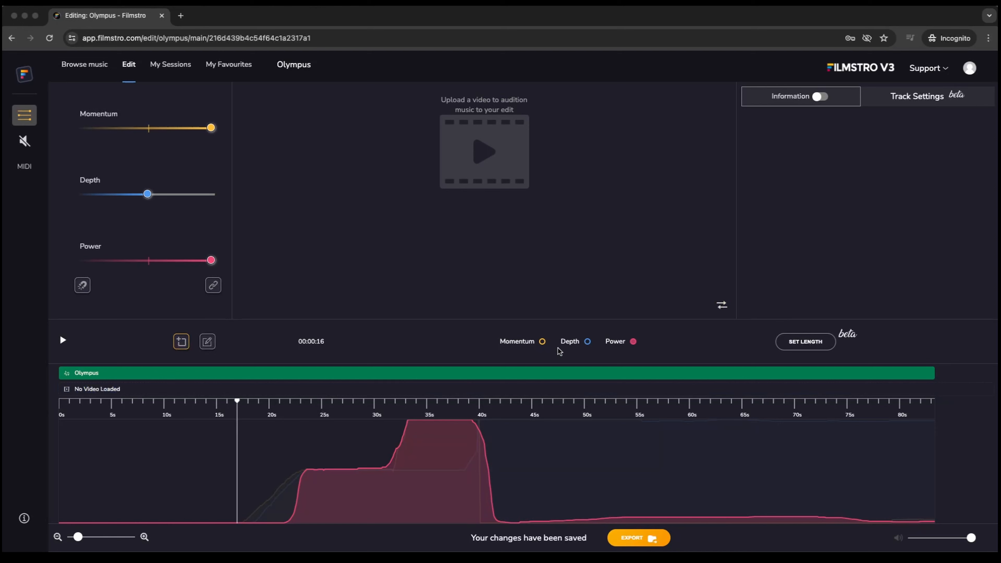
pyautogui.click(808, 342)
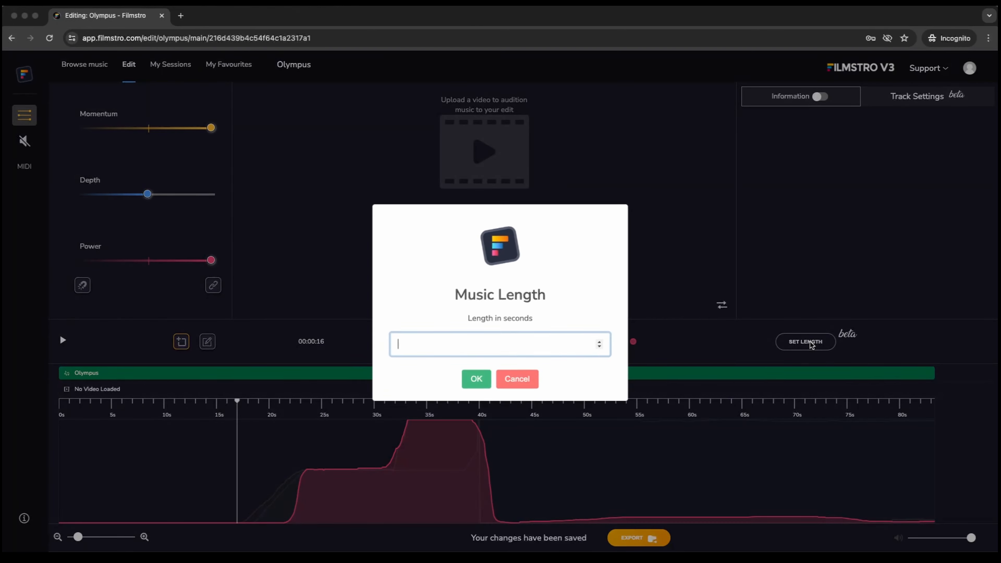
pyautogui.write('30')
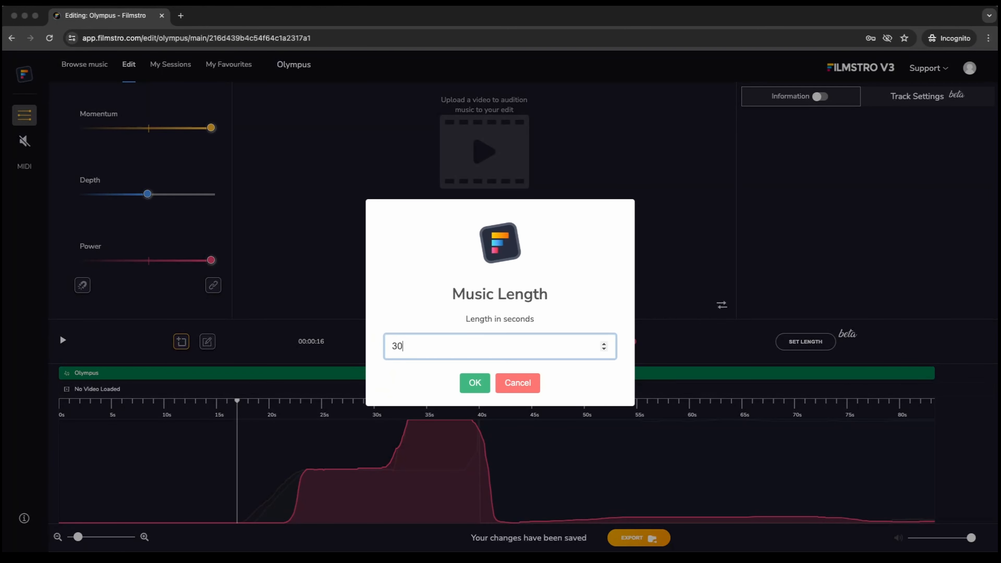
pyautogui.press('Return')
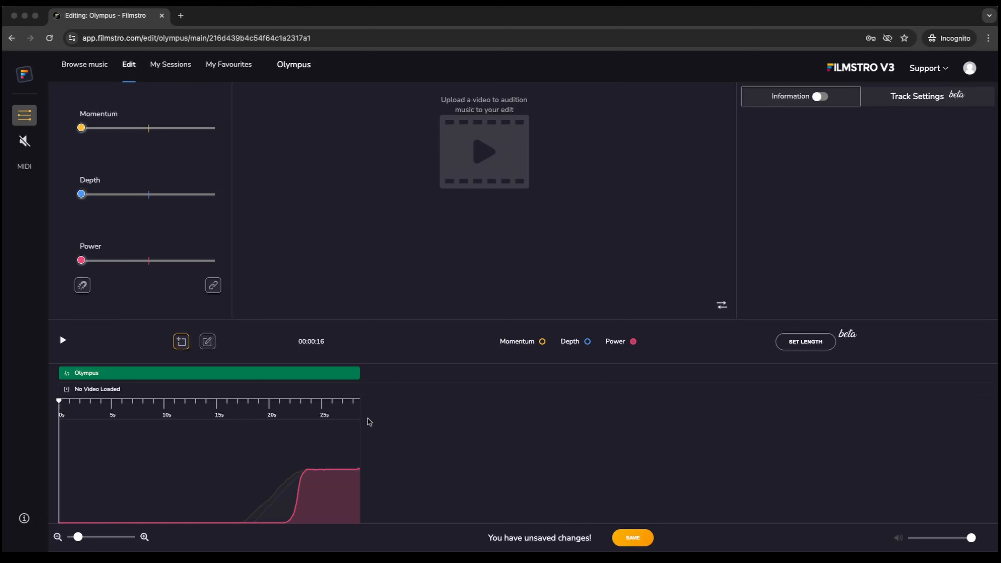
# Step: Set Transitions in the custom length settings to XLARGE, switching briefly to MEDIUM for comparison
pyautogui.click(901, 99)
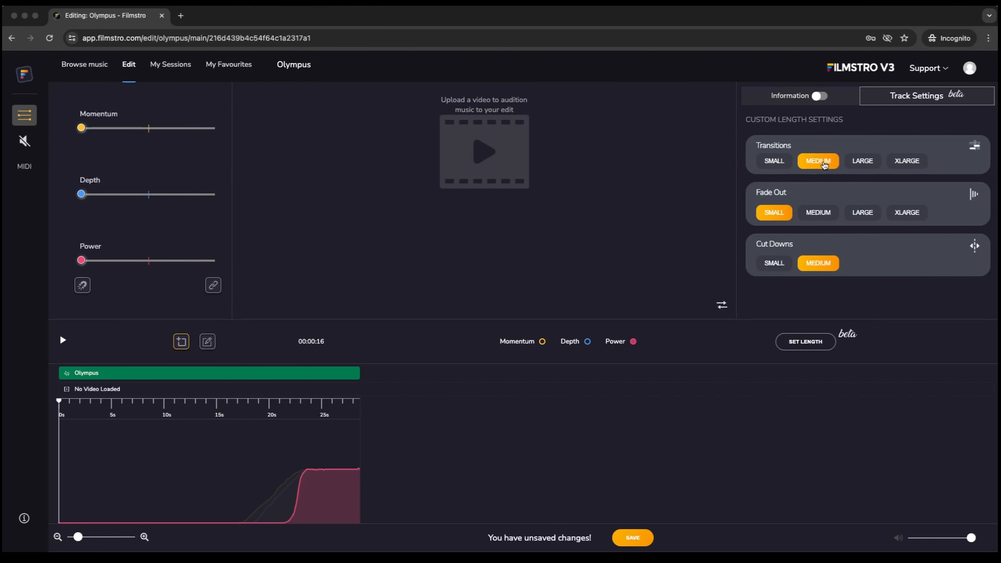
pyautogui.click(908, 165)
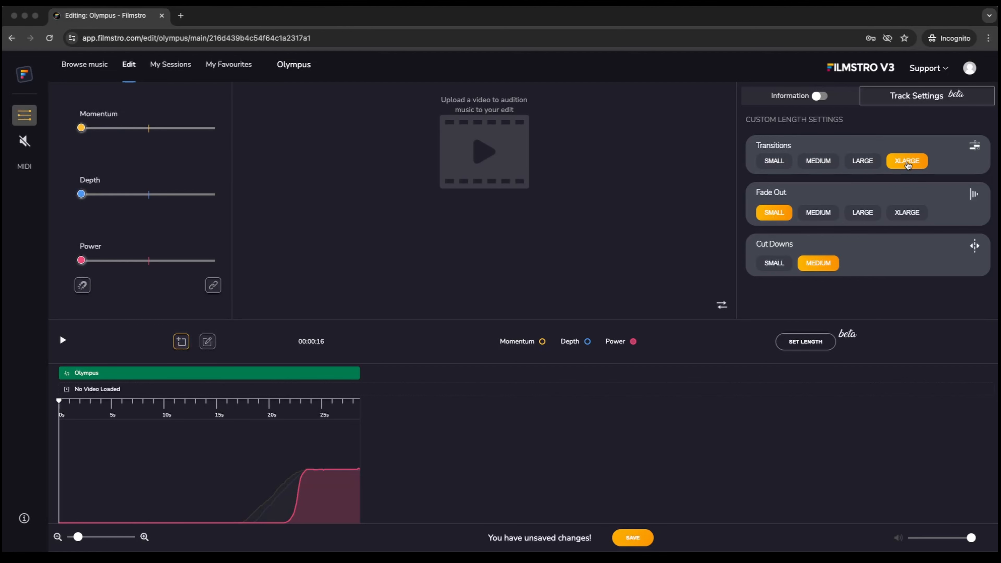
pyautogui.click(789, 98)
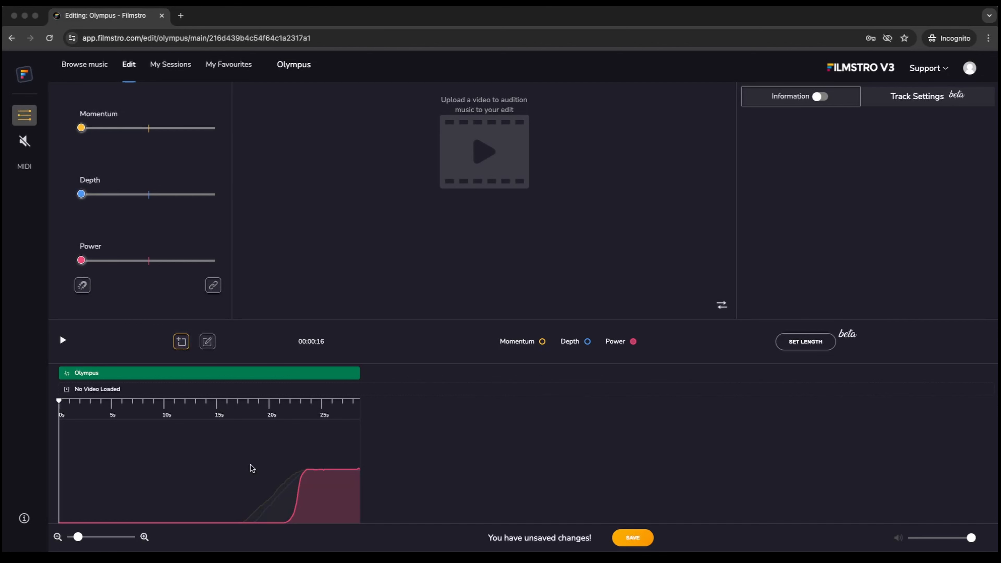
pyautogui.click(903, 98)
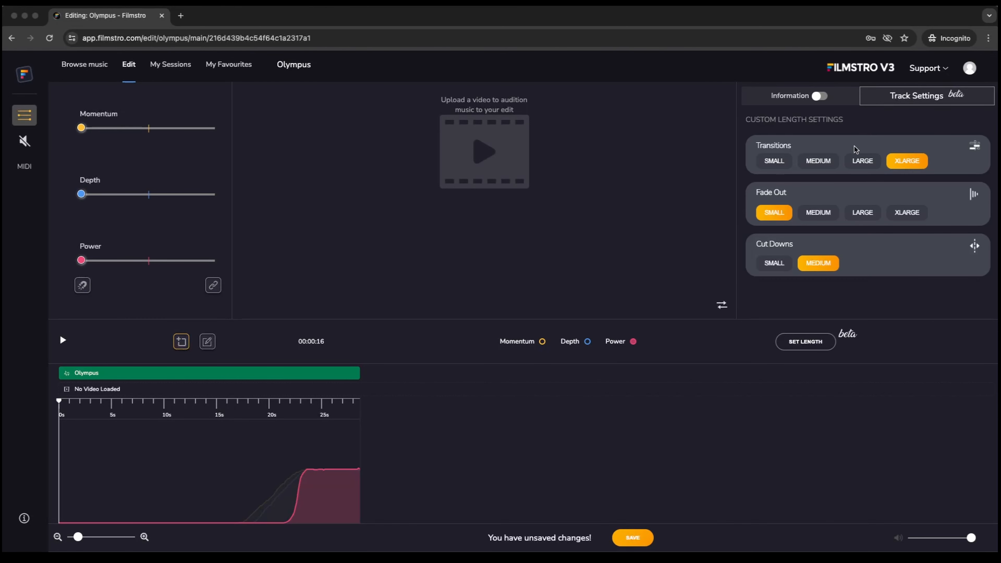
pyautogui.click(823, 164)
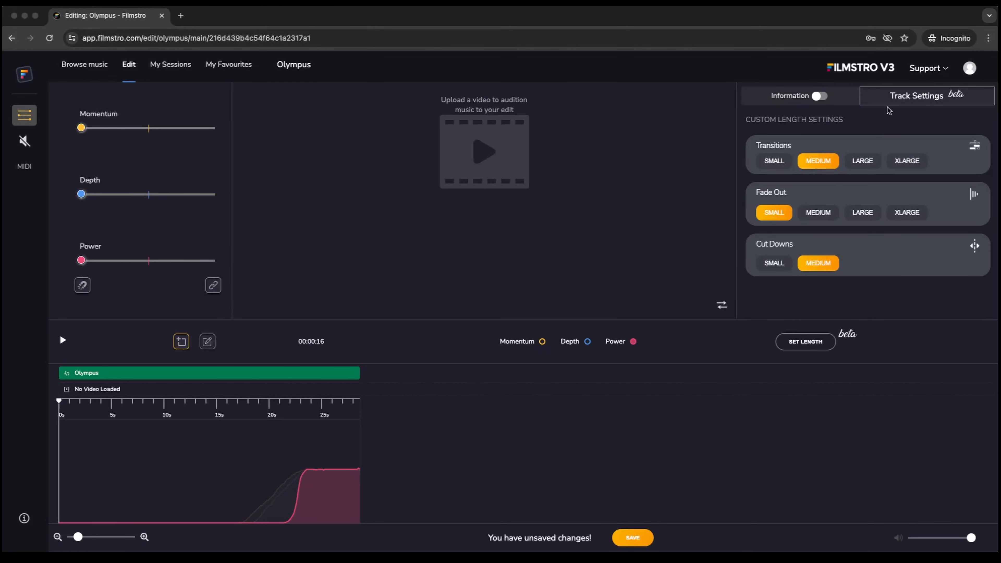
pyautogui.click(904, 162)
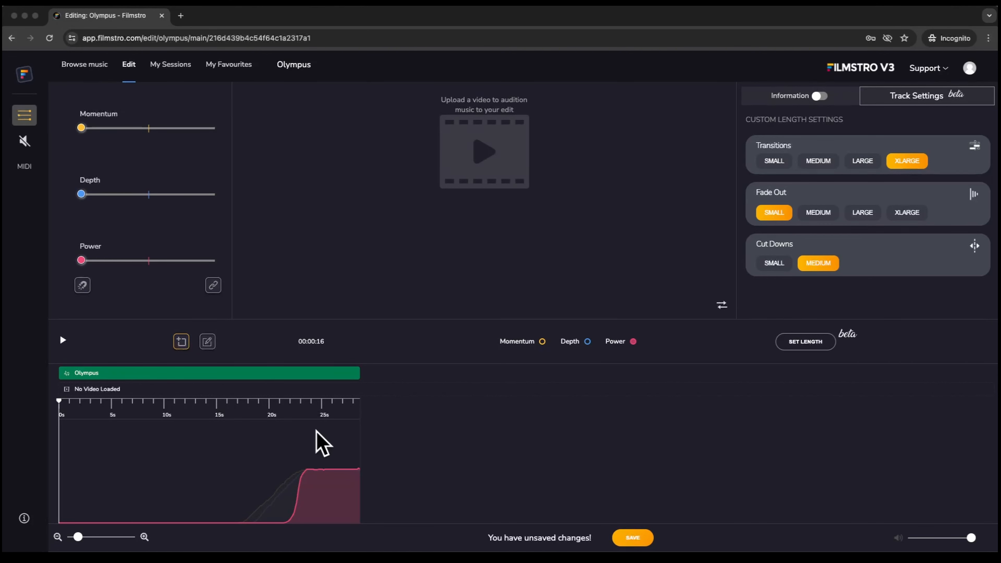
# Step: Try to set the music length to 10 seconds, and shorten the track with Cut Downs set to SMALL
pyautogui.click(807, 343)
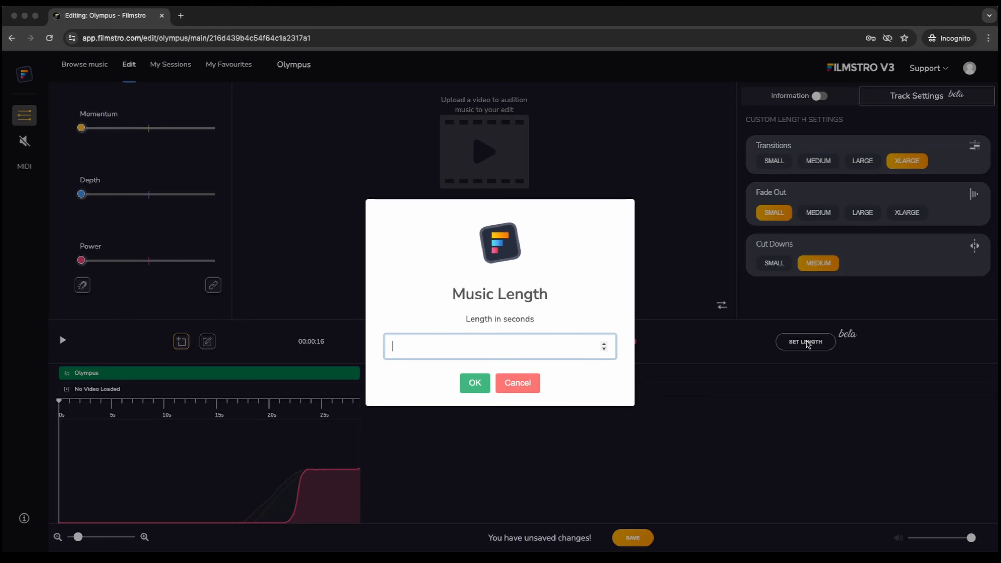
pyautogui.write('10')
pyautogui.press('Return')
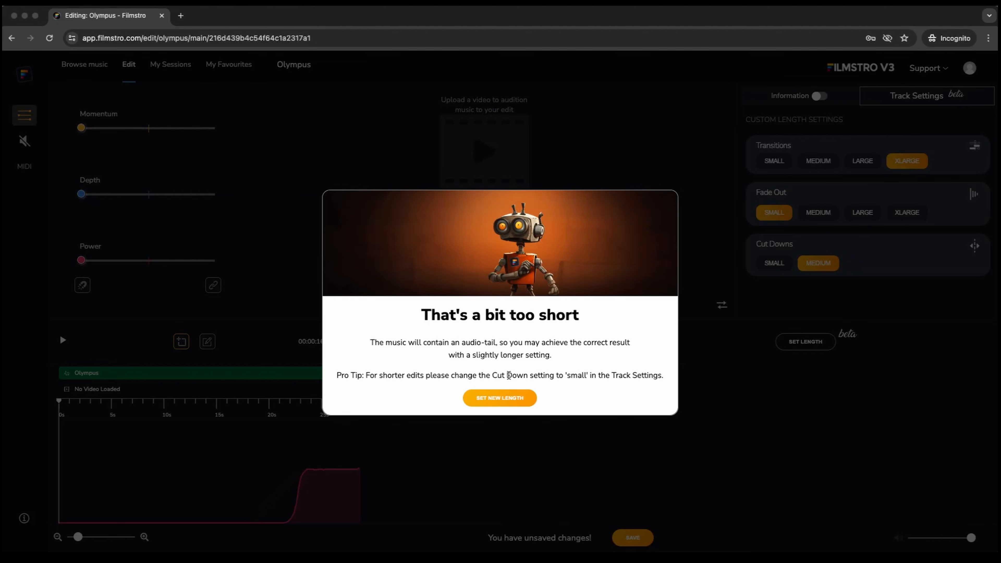
pyautogui.click(505, 402)
pyautogui.click(504, 390)
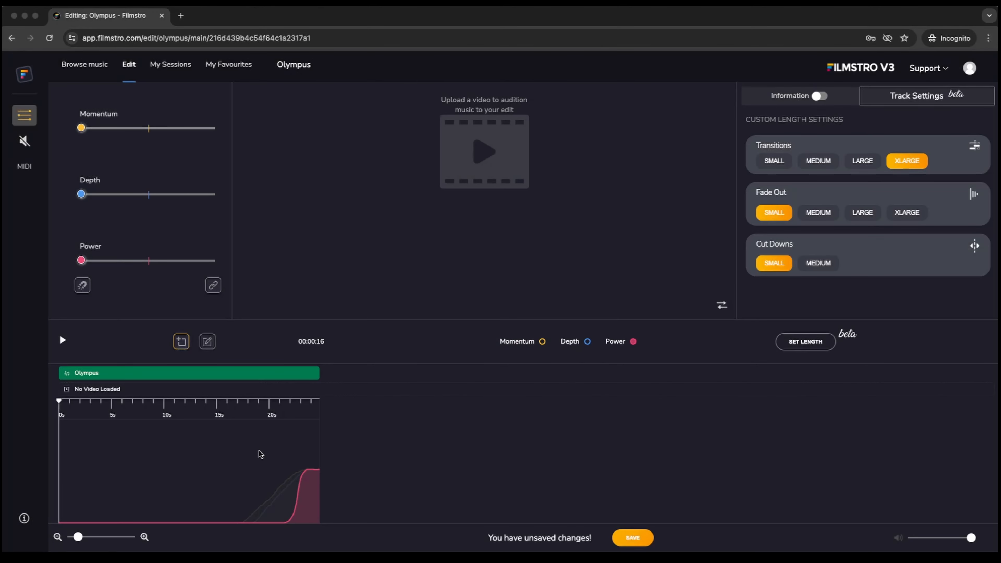
# Step: Leave the track settings and play the shortened Olympus track to check how its ending sounds
pyautogui.click(790, 98)
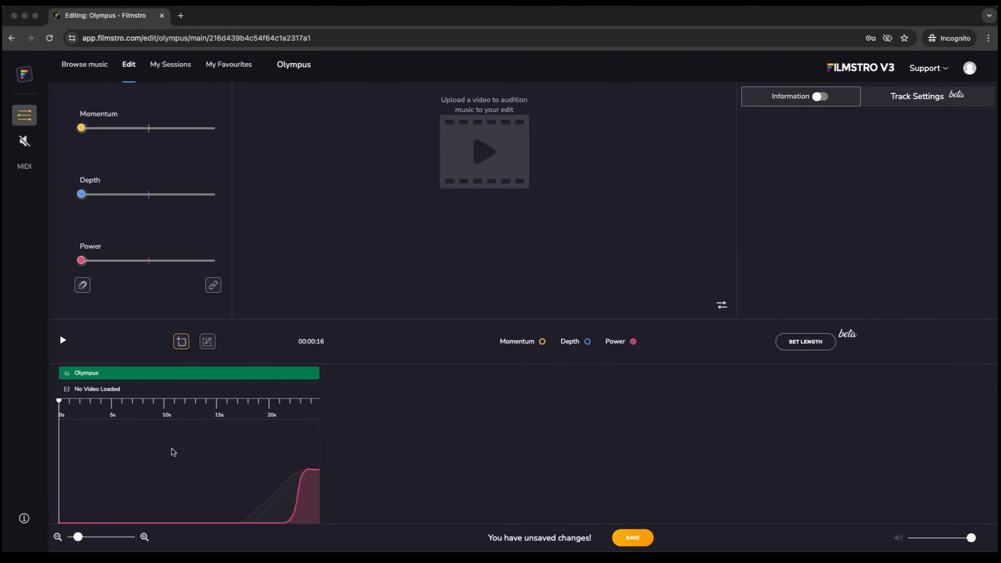
pyautogui.press('space')
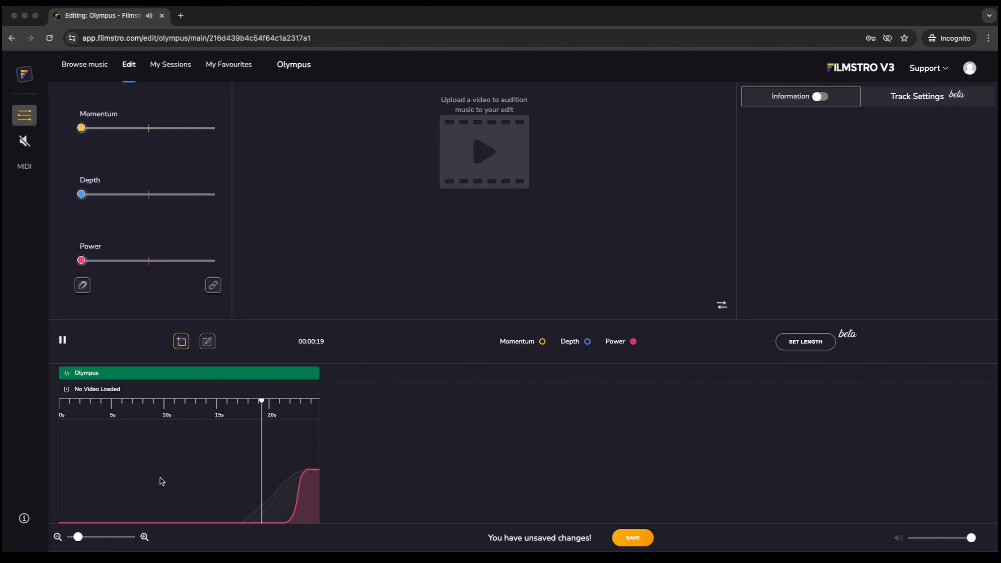
pyautogui.press('space')
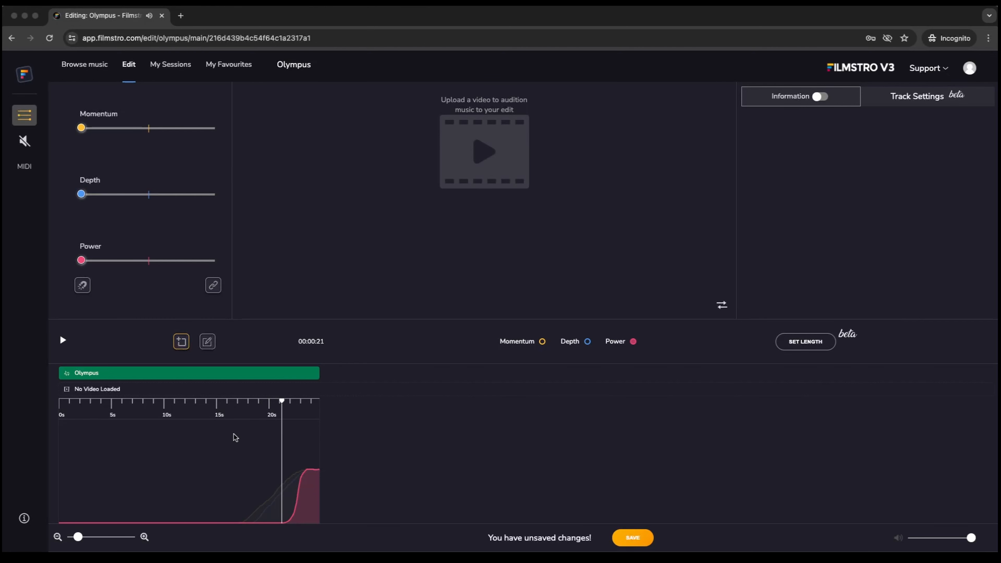
# Step: Apply the Maximum template to the whole Olympus track and audition it from the start
pyautogui.click(236, 406)
pyautogui.rightClick(187, 486)
pyautogui.moveTo(232, 496)
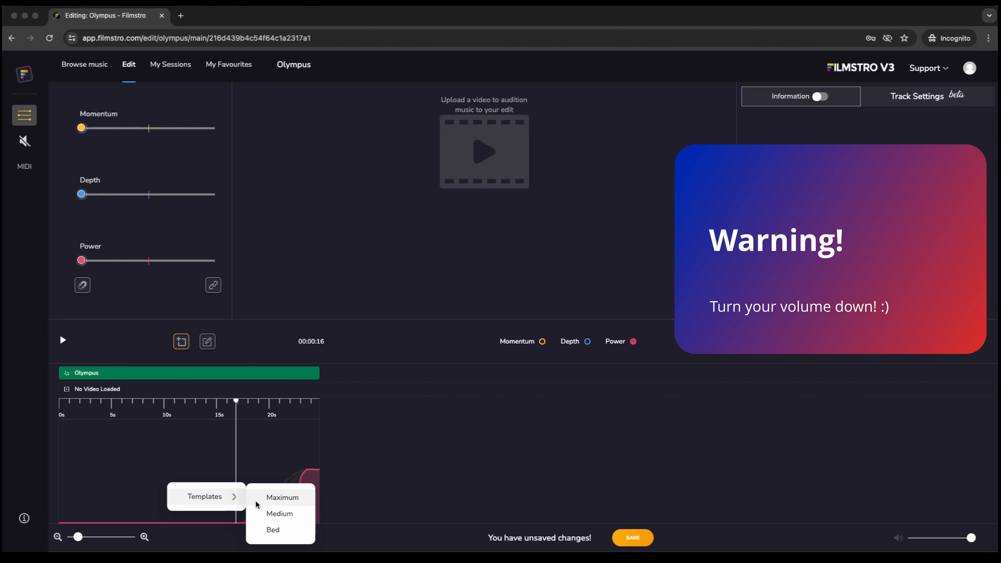
pyautogui.click(276, 500)
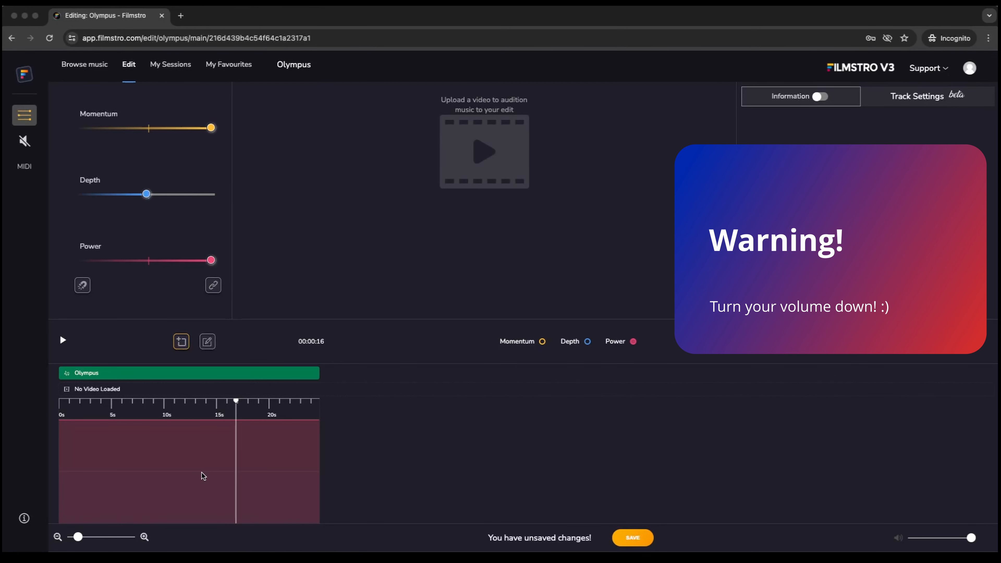
pyautogui.press('Return')
pyautogui.press('space')
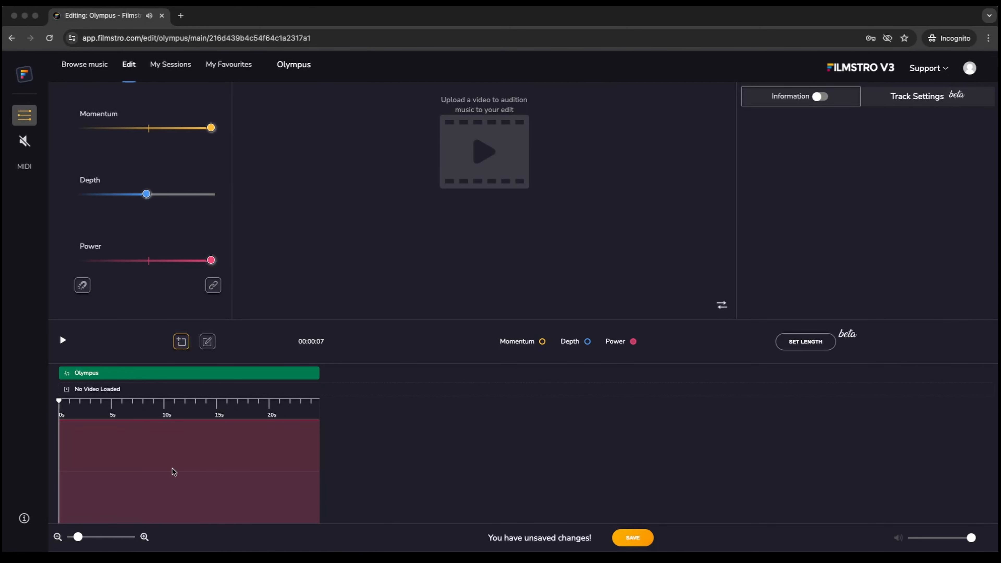
pyautogui.press('space')
# Step: Save the Olympus session, export its soundtrack as a high-quality WAV file and download the render
pyautogui.click(630, 539)
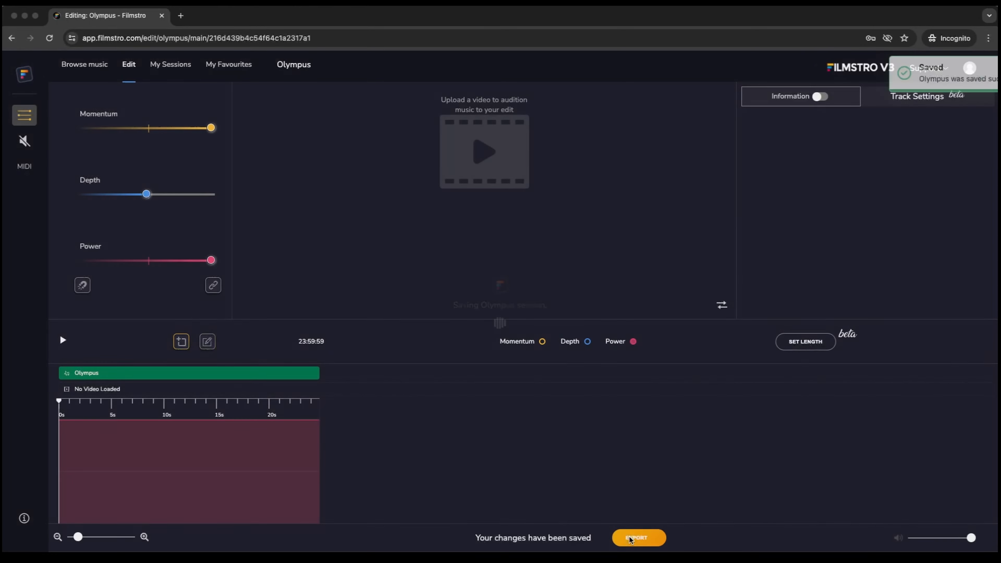
pyautogui.click(638, 538)
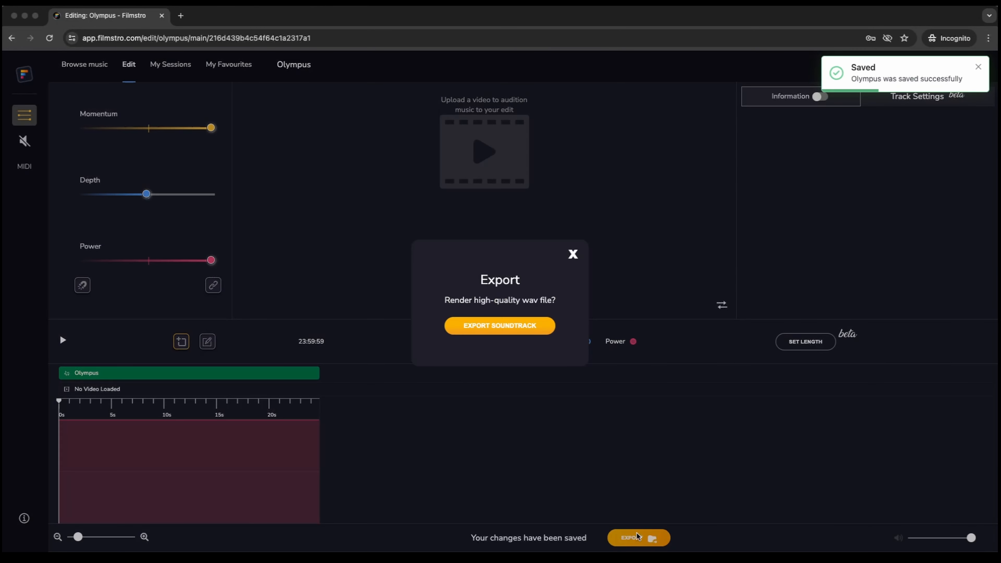
pyautogui.click(506, 326)
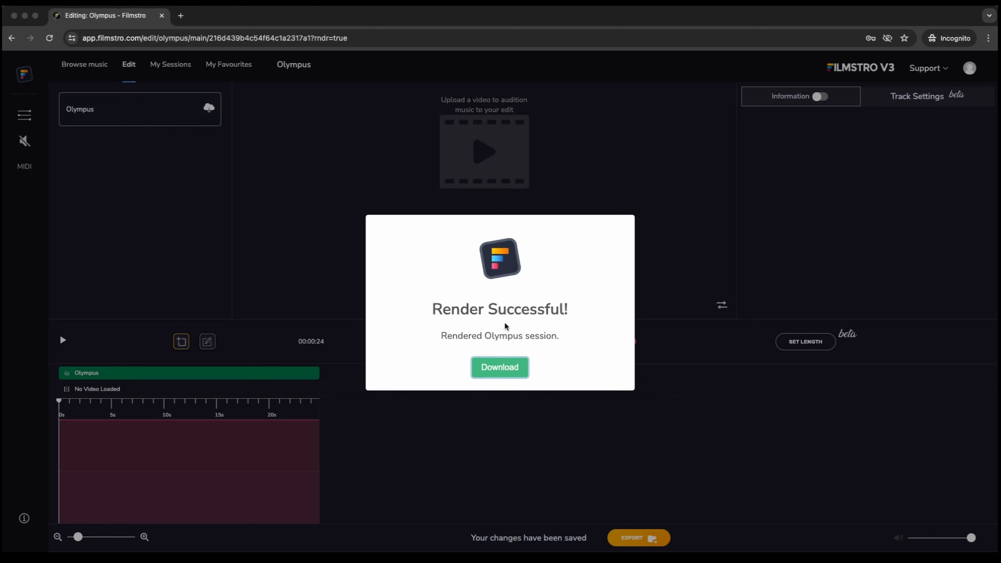
pyautogui.click(503, 369)
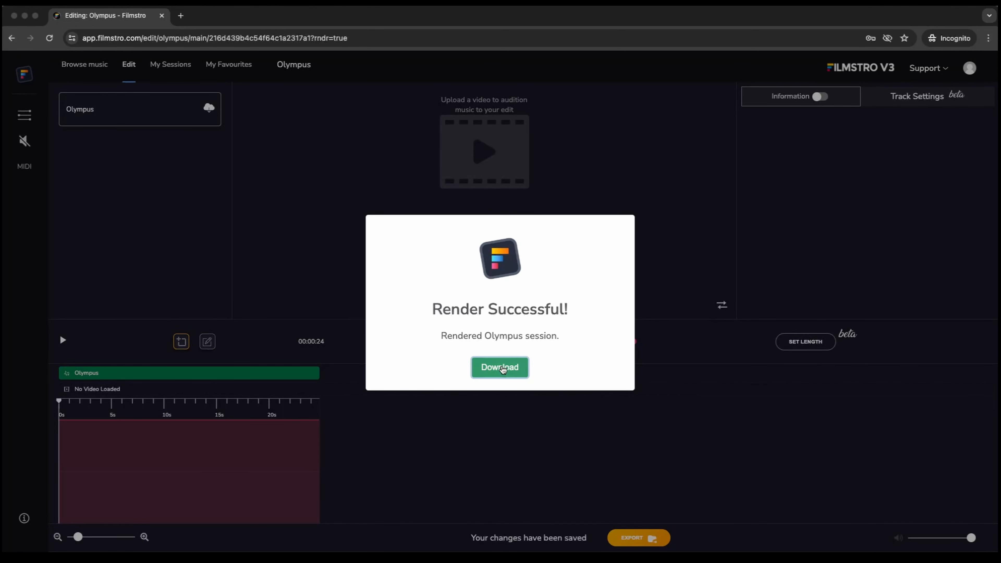
pyautogui.press('Return')
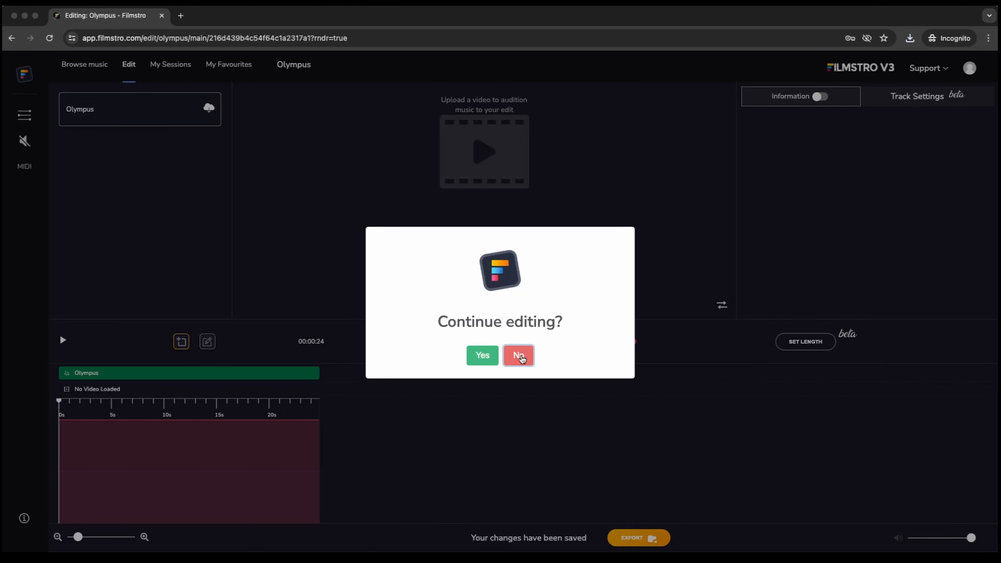
# Step: Continue editing the session with the previous-version banner dismissed, and check the list of saved sessions
pyautogui.click(484, 357)
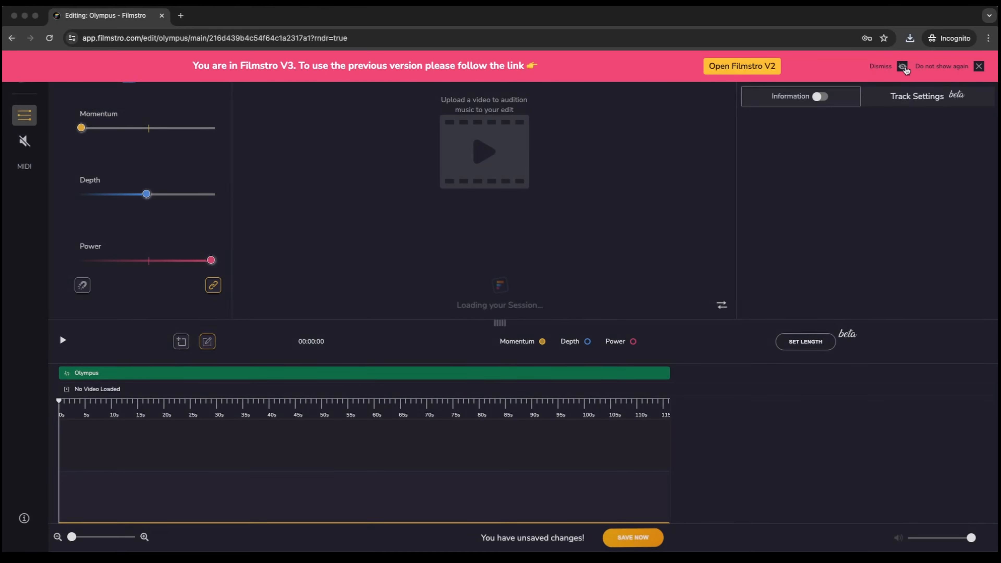
pyautogui.click(903, 67)
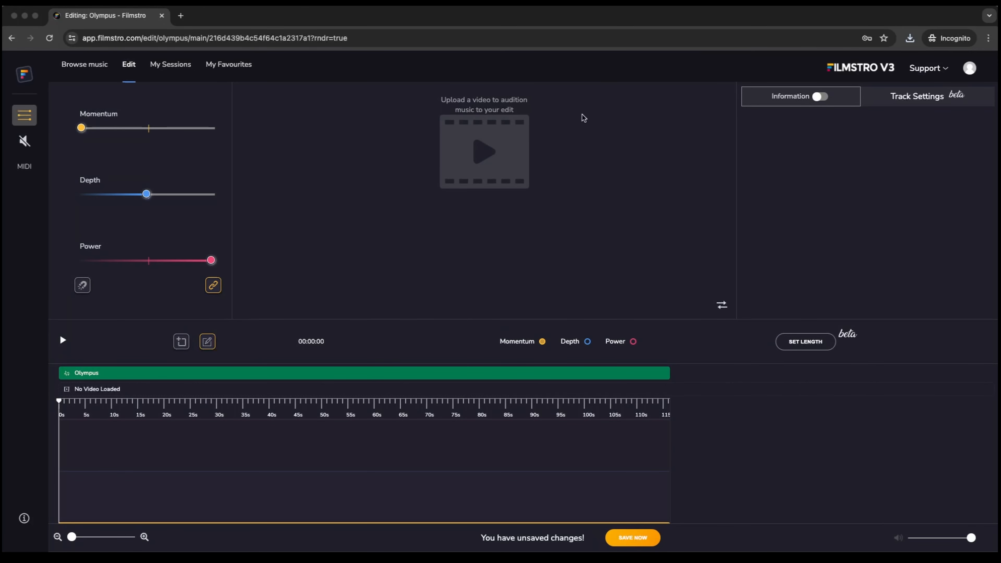
pyautogui.click(175, 67)
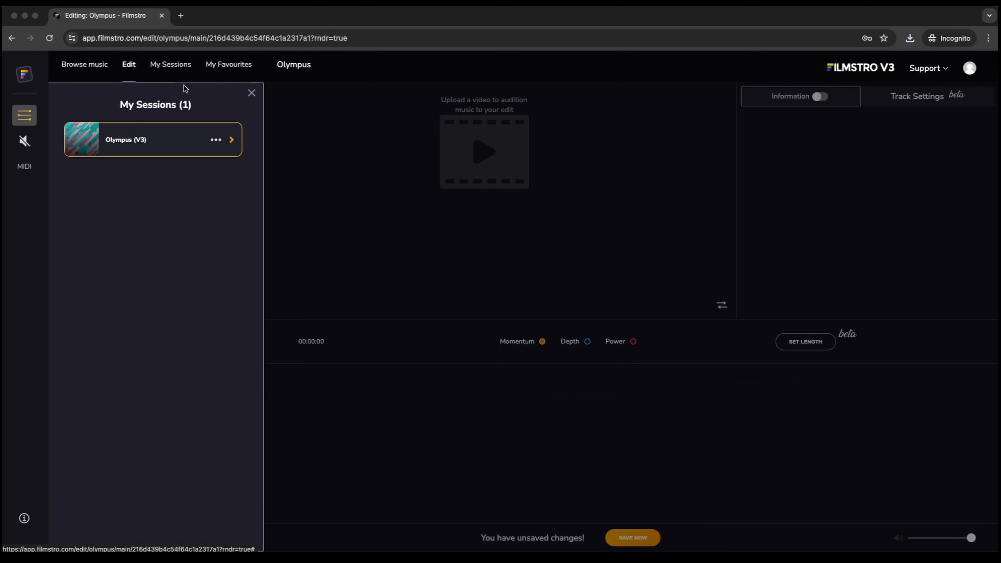
pyautogui.click(252, 93)
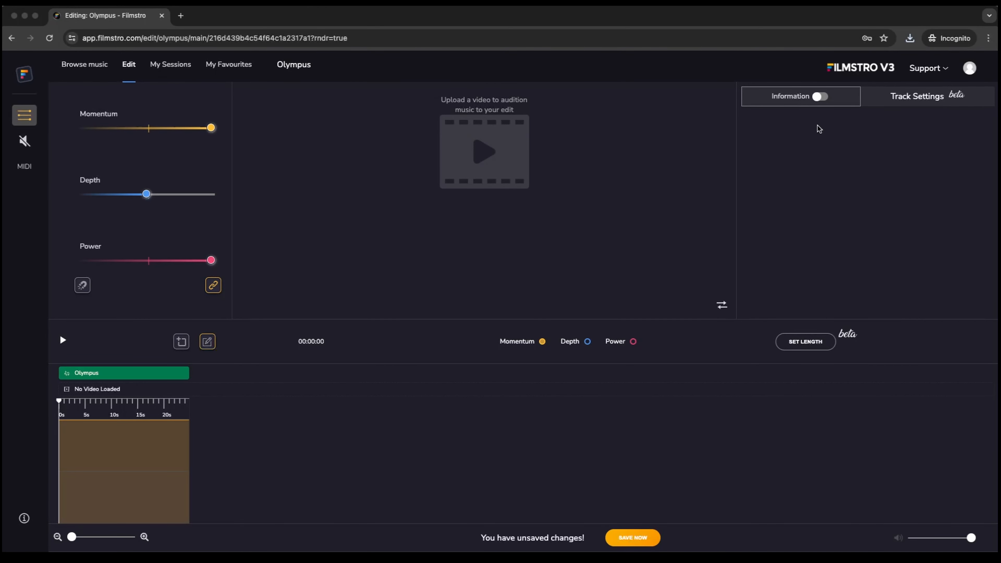
# Step: Review the support options and the account's Sample Rate preference
pyautogui.click(939, 73)
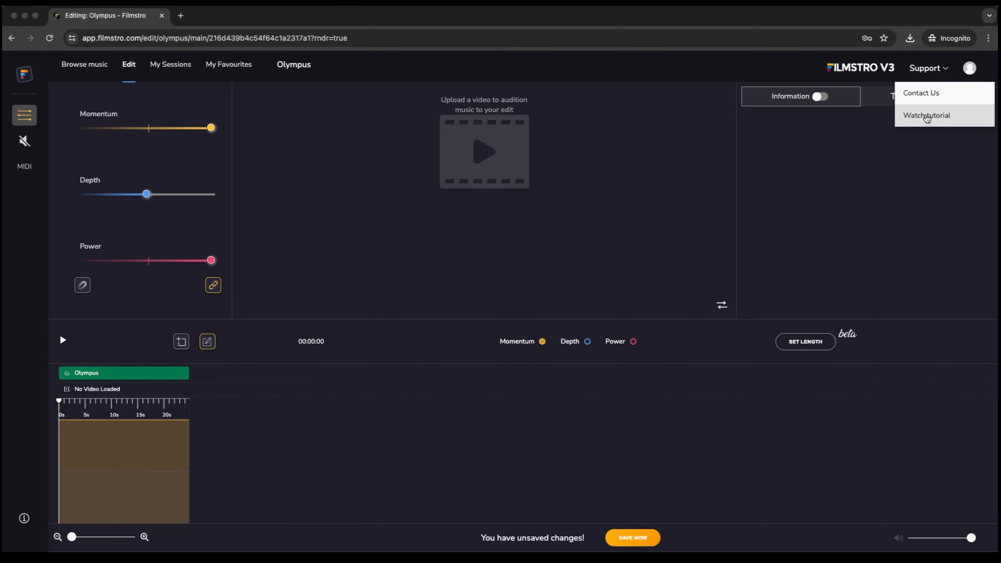
pyautogui.moveTo(970, 69)
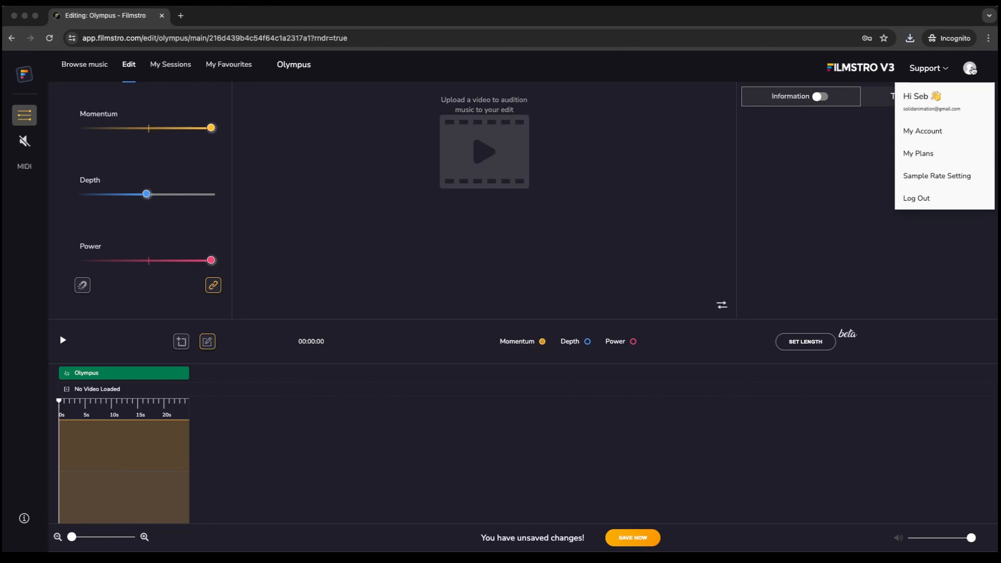
pyautogui.click(936, 180)
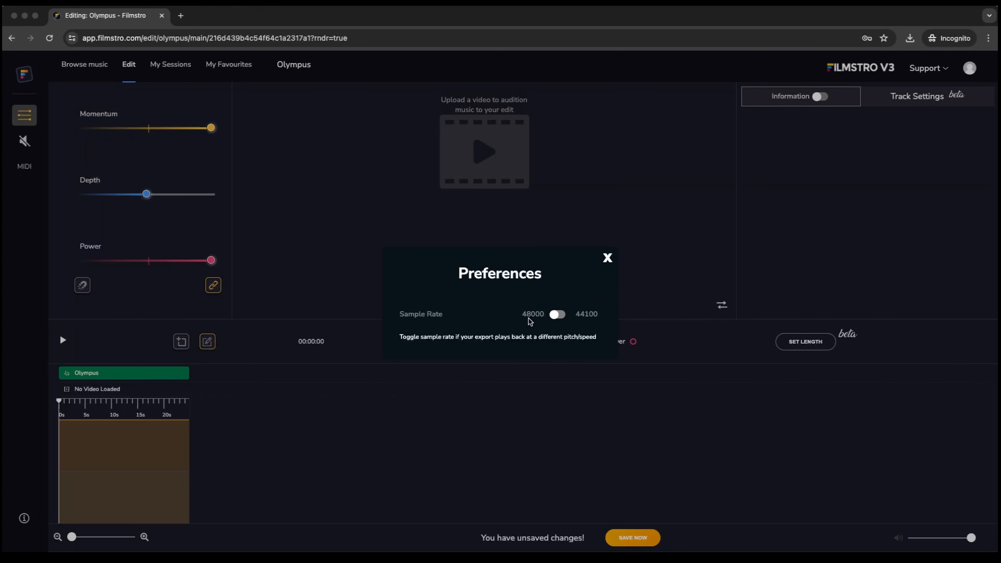
pyautogui.click(607, 258)
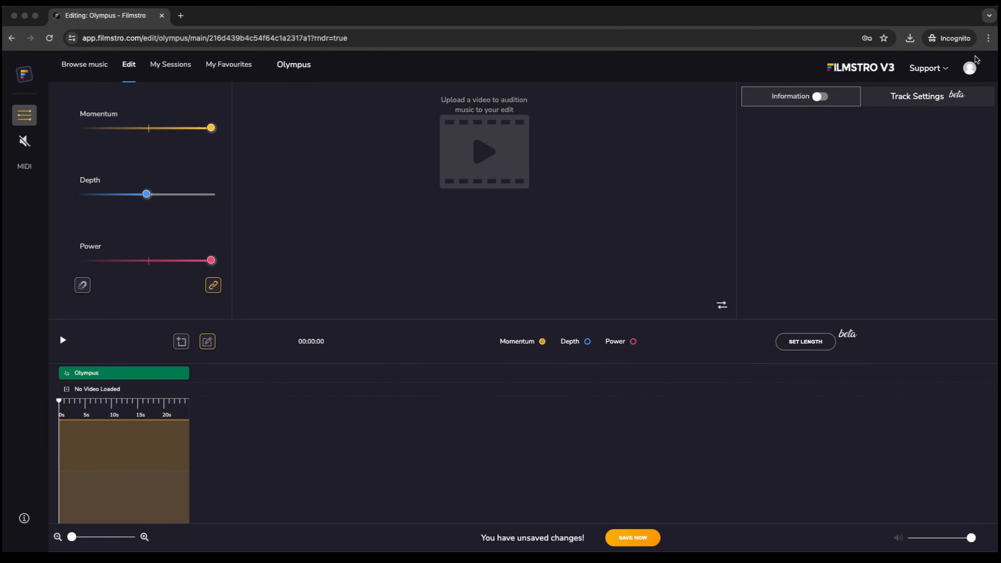
pyautogui.click(970, 69)
# Step: Switch to Finder, extract Olympus.zip on the Desktop and open the resulting Olympus folder
pyautogui.press('super+Tab')
pyautogui.press('super+Tab')
pyautogui.press('super+shift+Tab')
pyautogui.press('super+shift+Tab')
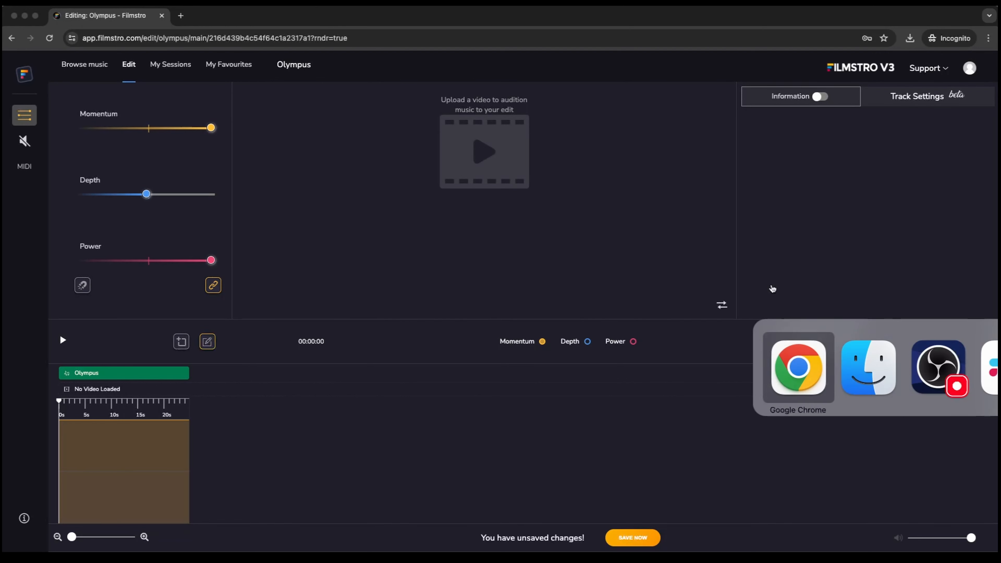
pyautogui.press('super+Tab')
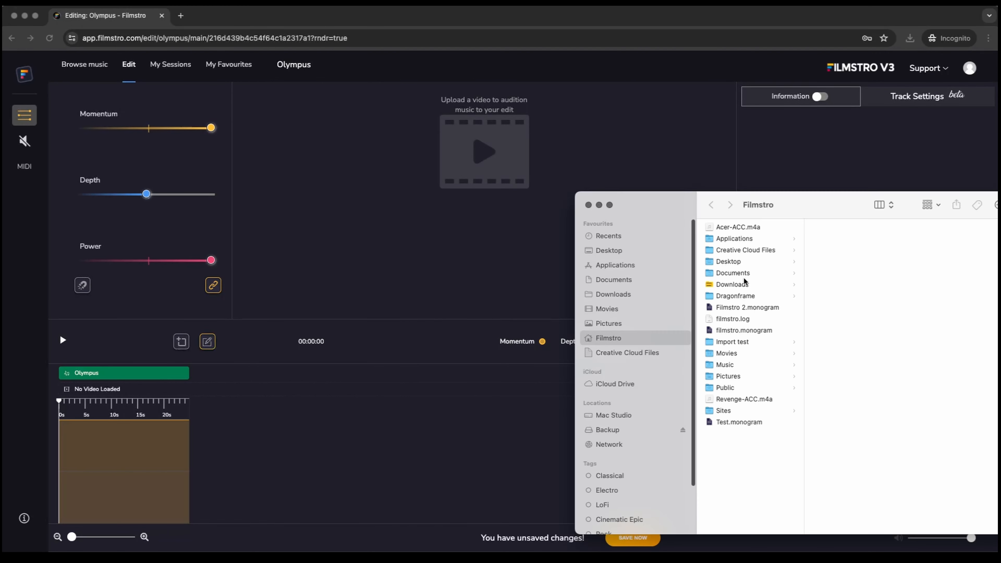
pyautogui.click(618, 251)
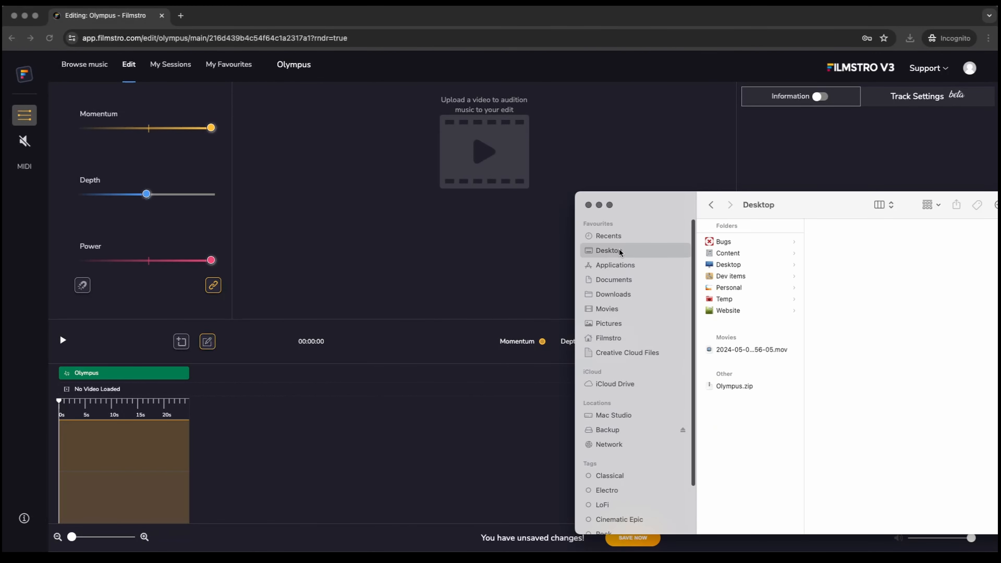
pyautogui.click(730, 386)
pyautogui.doubleClick(729, 387)
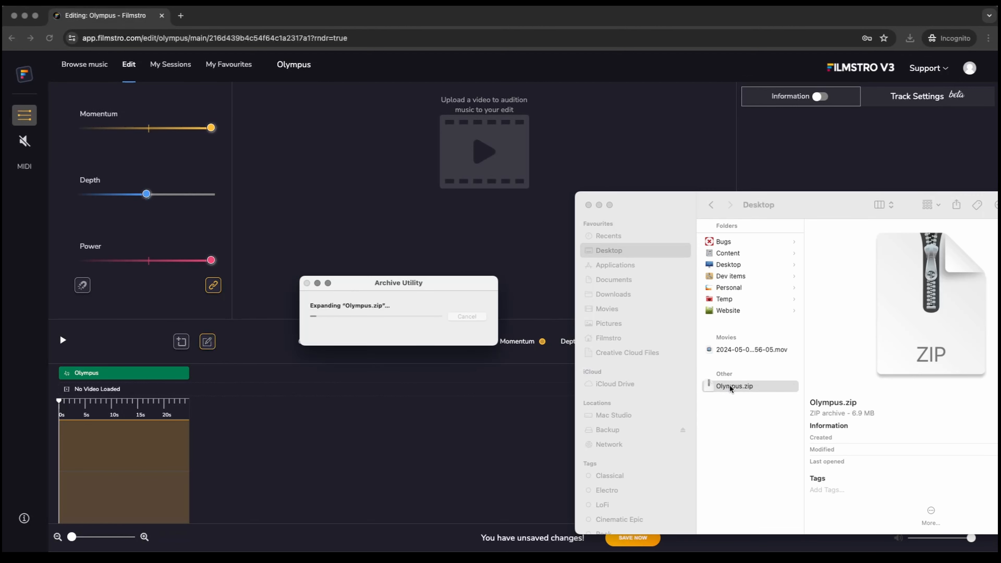
pyautogui.click(738, 289)
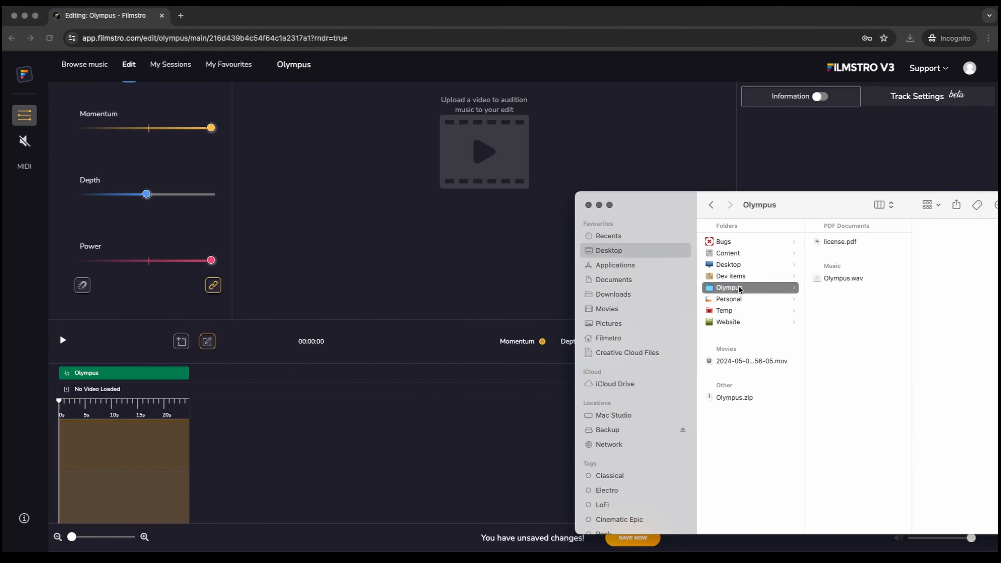
# Step: Open the exported Olympus.wav in the media player and place its window over the Filmstro editor
pyautogui.click(834, 278)
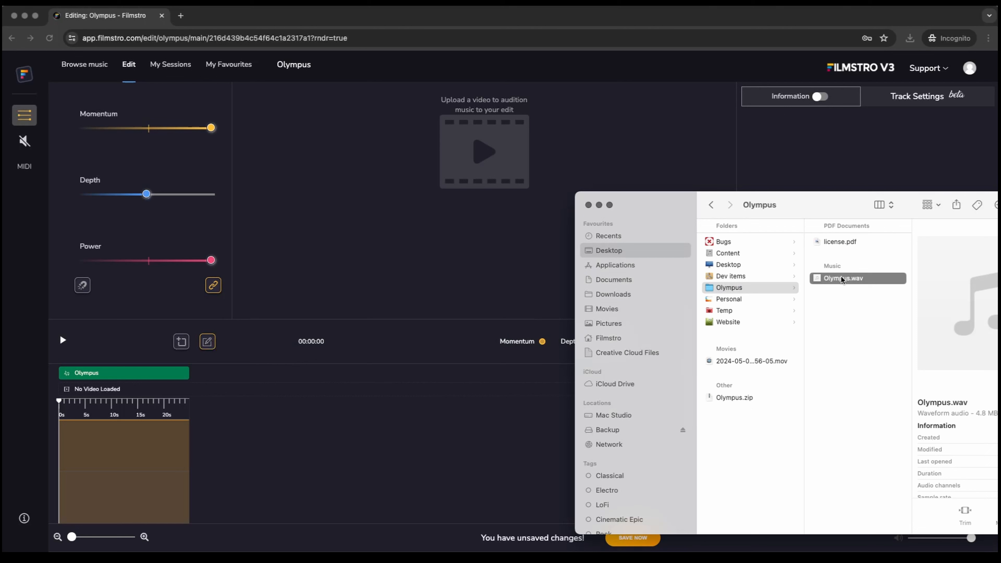
pyautogui.doubleClick(839, 278)
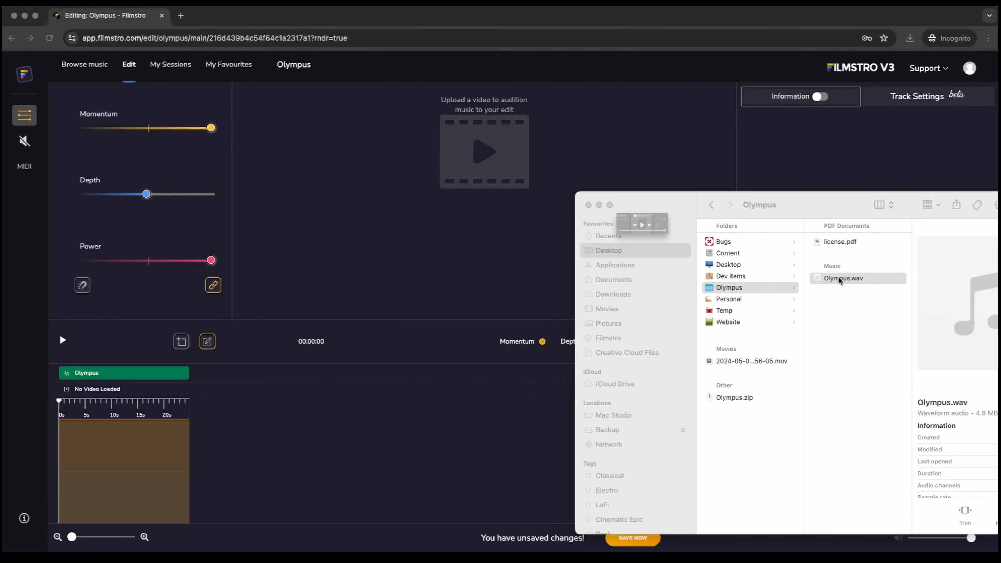
pyautogui.moveTo(159, 40); pyautogui.dragTo(318, 176)
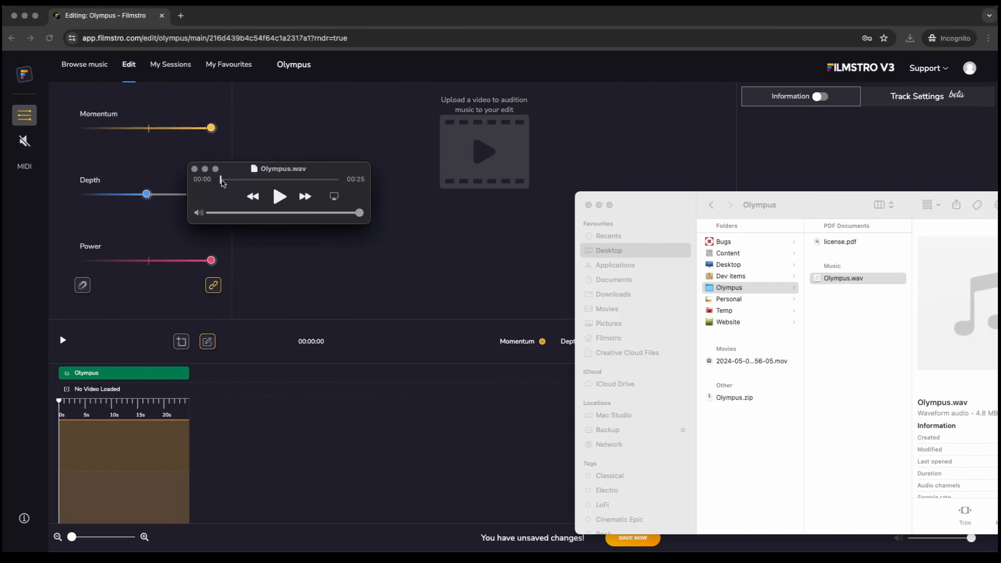
# Step: Open license.pdf from the Olympus folder and bring its window to the middle of the screen for reading
pyautogui.click(834, 242)
pyautogui.click(830, 242)
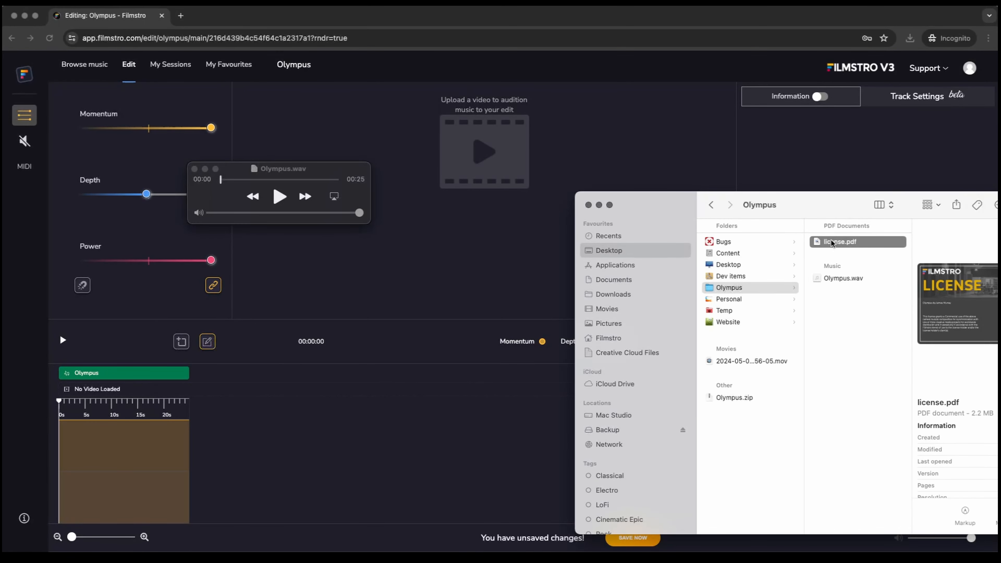
pyautogui.doubleClick(832, 242)
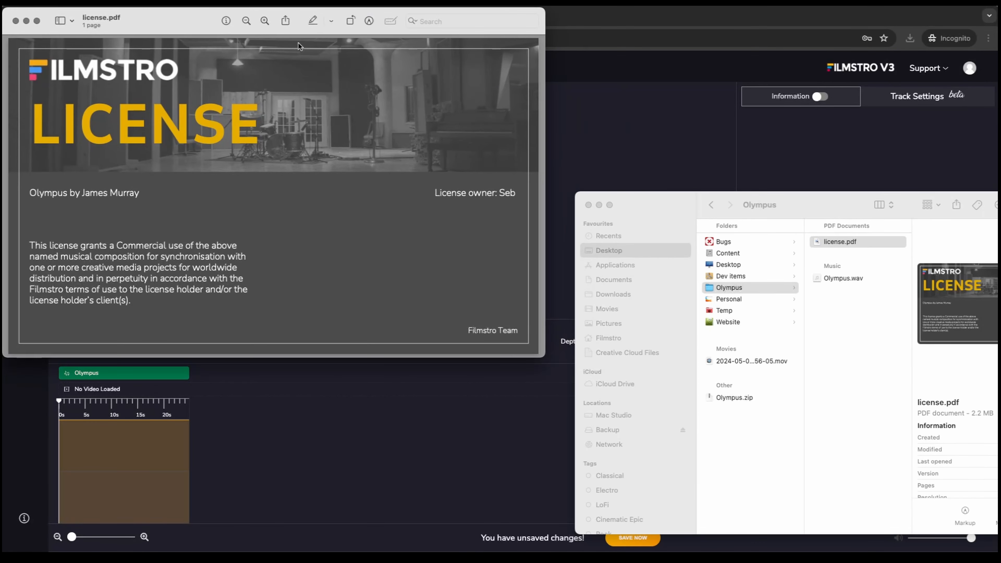
pyautogui.moveTo(330, 16); pyautogui.dragTo(527, 91)
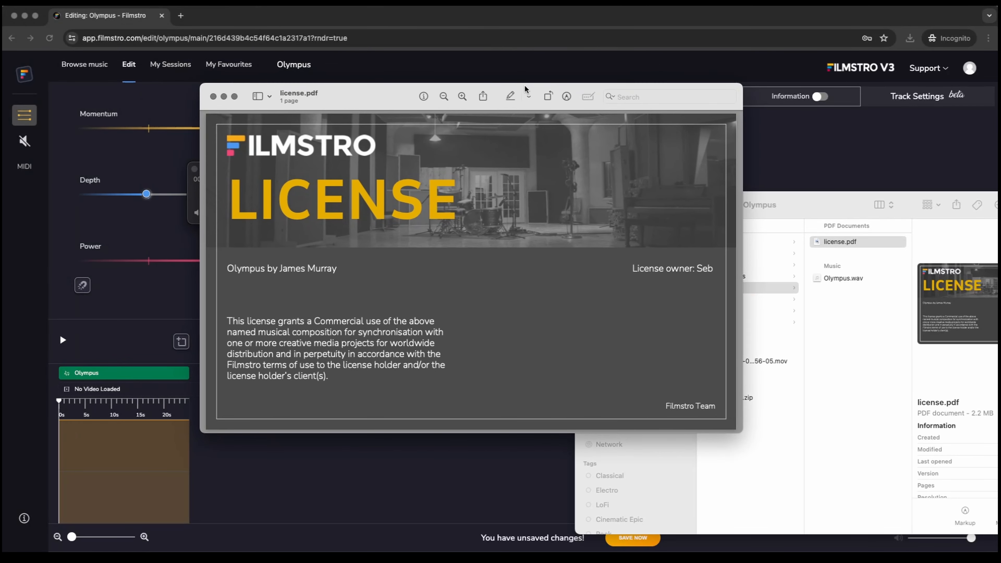